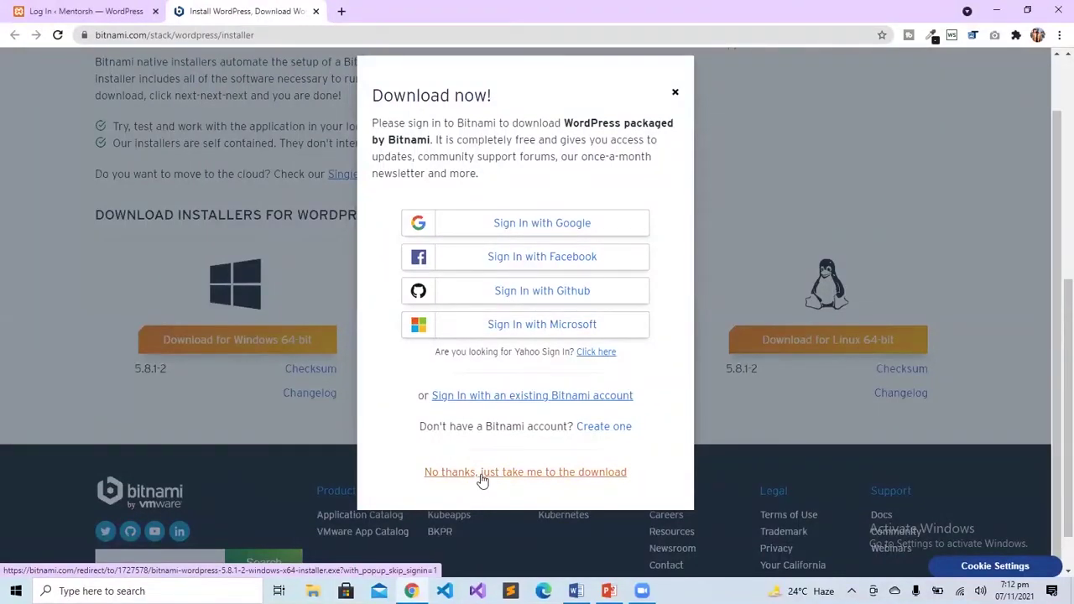
# Dismiss the Bitnami download sign-in prompt, look over the installer options, and return to PowerPoint.
pyautogui.click(675, 94)
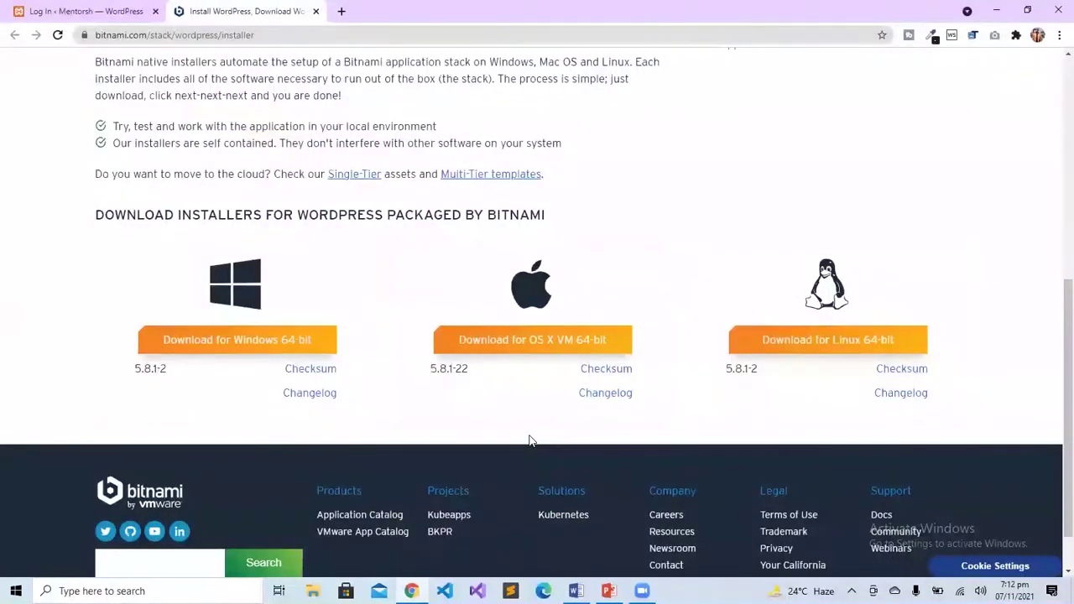
pyautogui.scroll(4, 531, 439)
pyautogui.scroll(2, 529, 441)
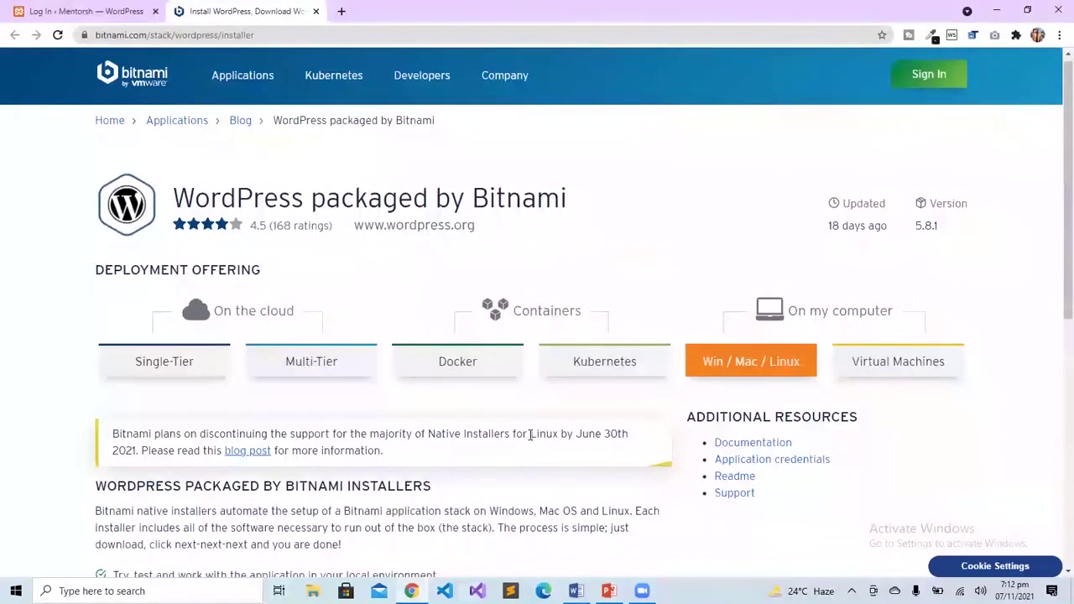
pyautogui.scroll(-7, 596, 505)
pyautogui.moveTo(608, 591)
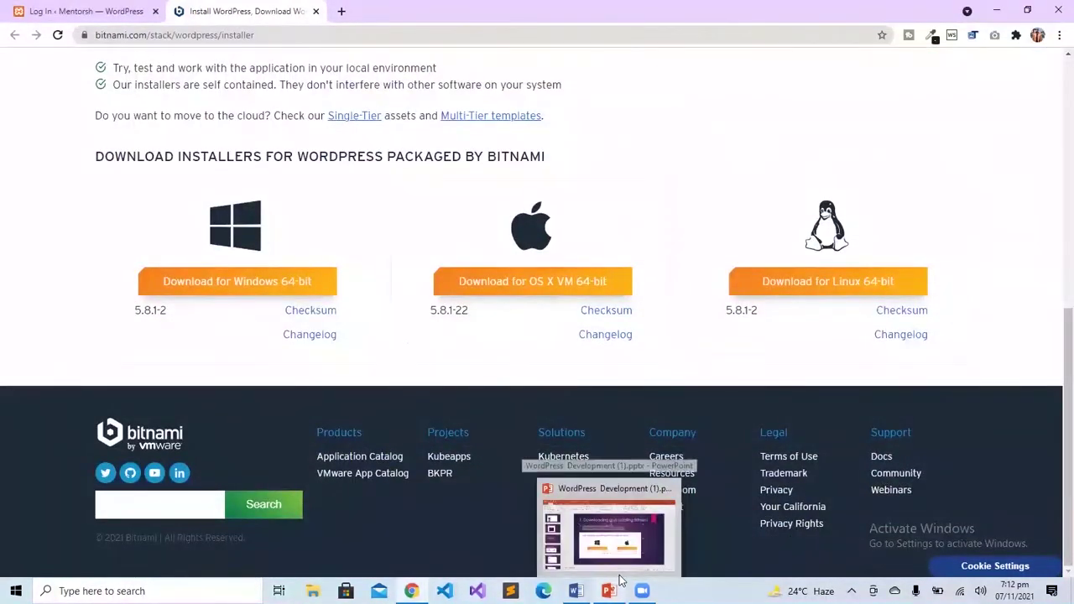
pyautogui.click(621, 568)
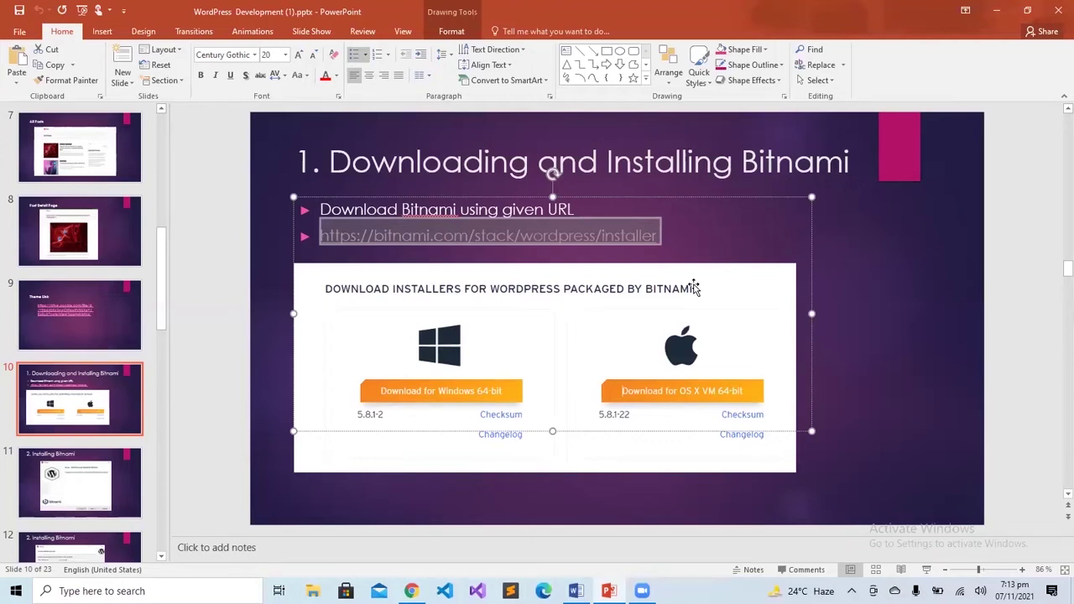
# Select slide 11, '2. Installing Bitnami', and start the slide show from it.
pyautogui.press('Right')
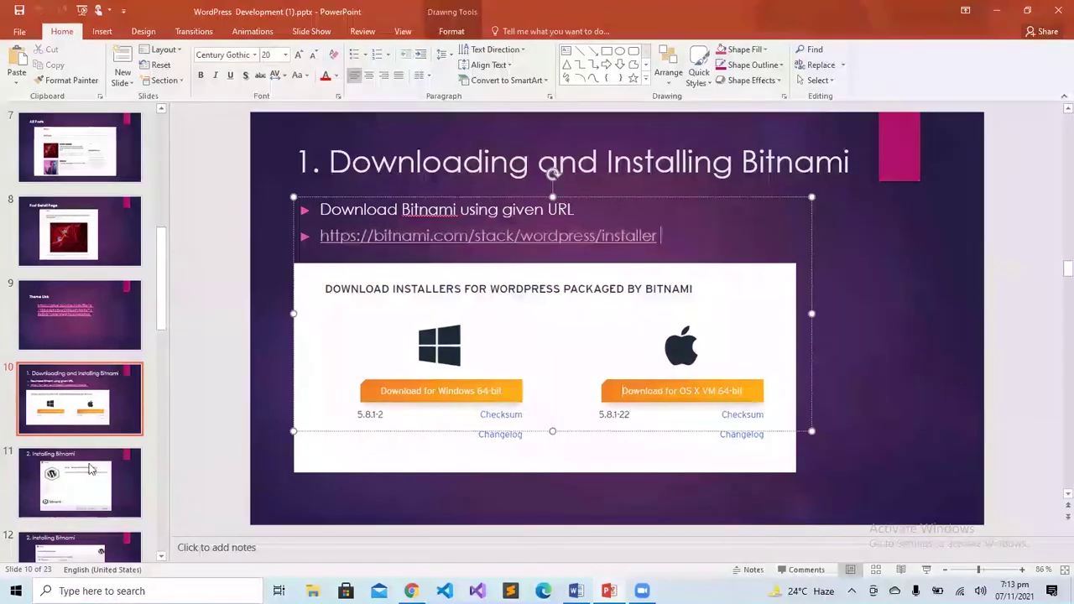
pyautogui.click(90, 469)
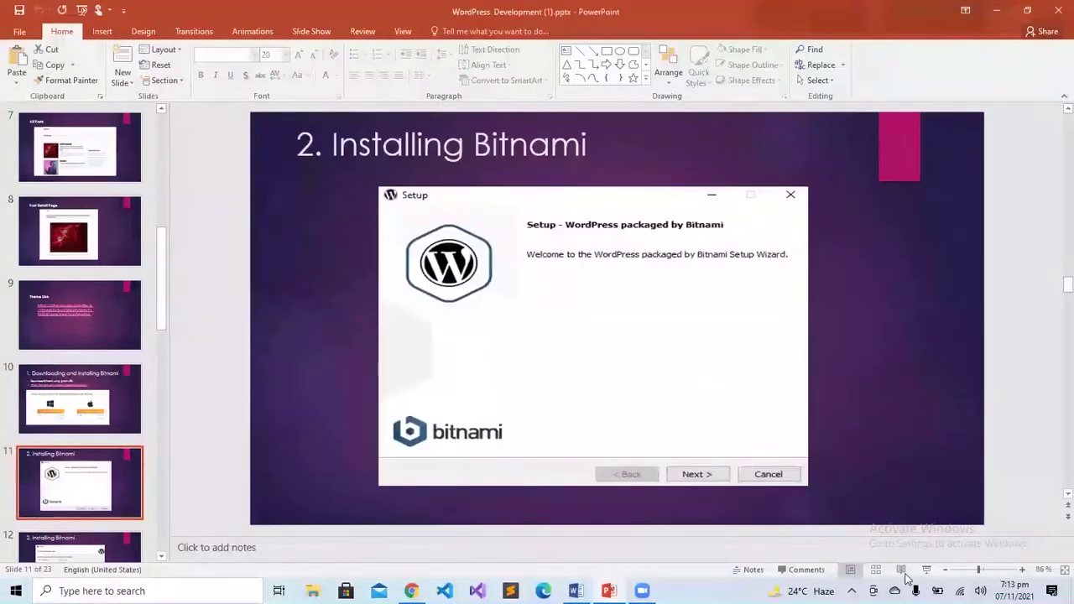
pyautogui.click(901, 569)
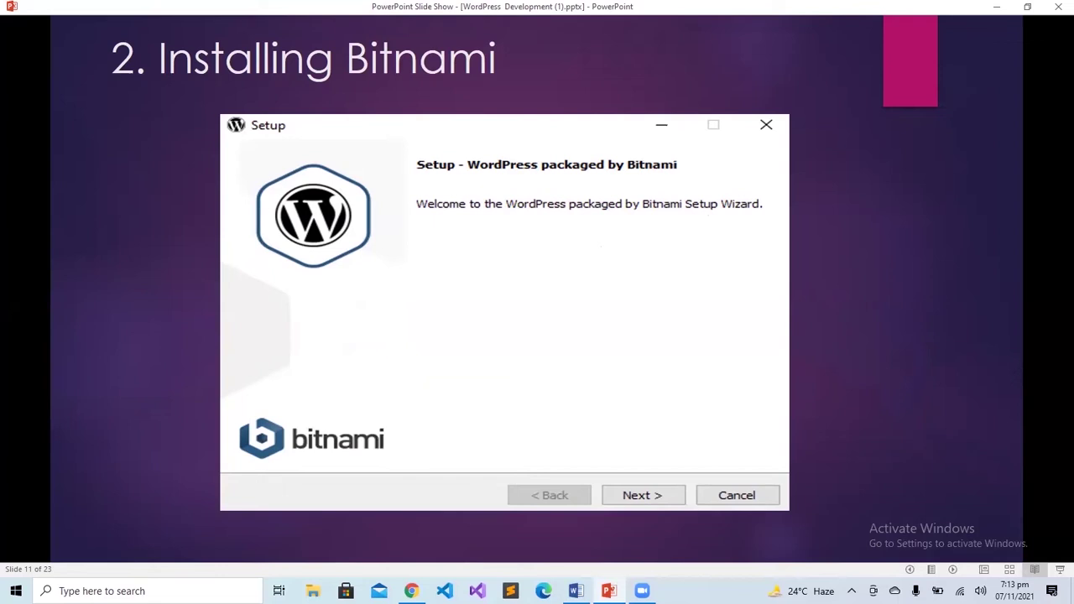
# Advance past the Create Admin account and installation progress slides to slide 14, 'Access Your Website'.
pyautogui.press('Right')
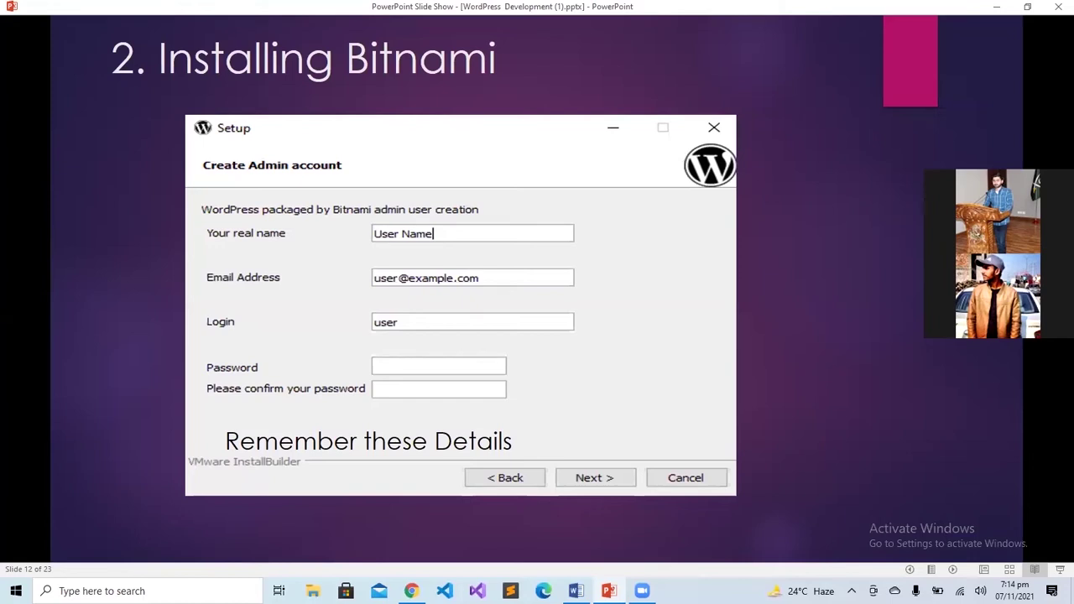
pyautogui.press('Right')
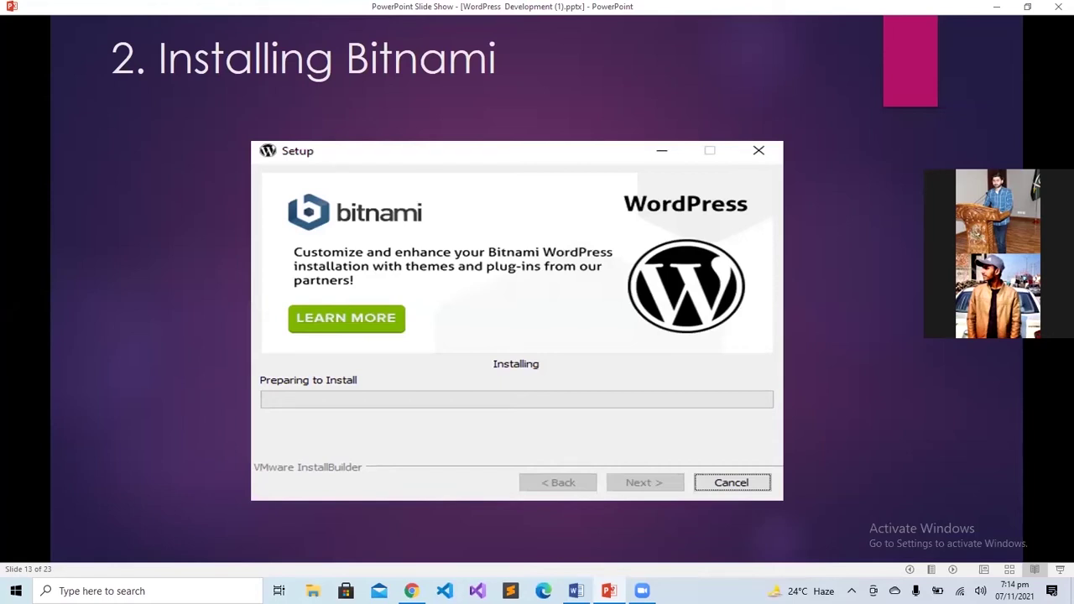
pyautogui.press('Right')
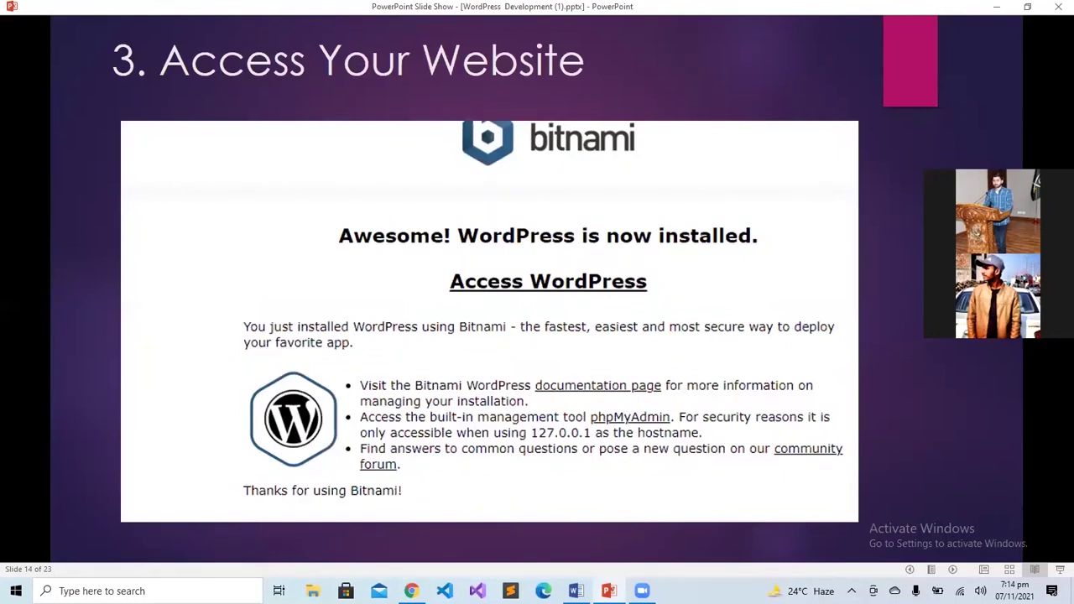
# Launch the Bitnami Manager Tool via a 'bitn' search and go to the WordPress application.
pyautogui.click(126, 591)
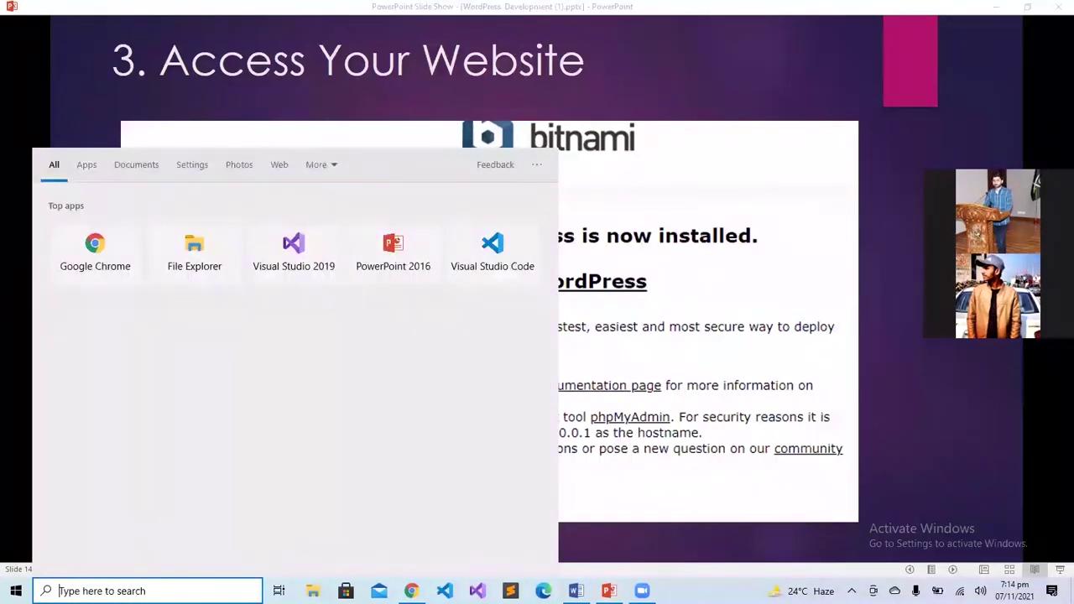
pyautogui.write('bi')
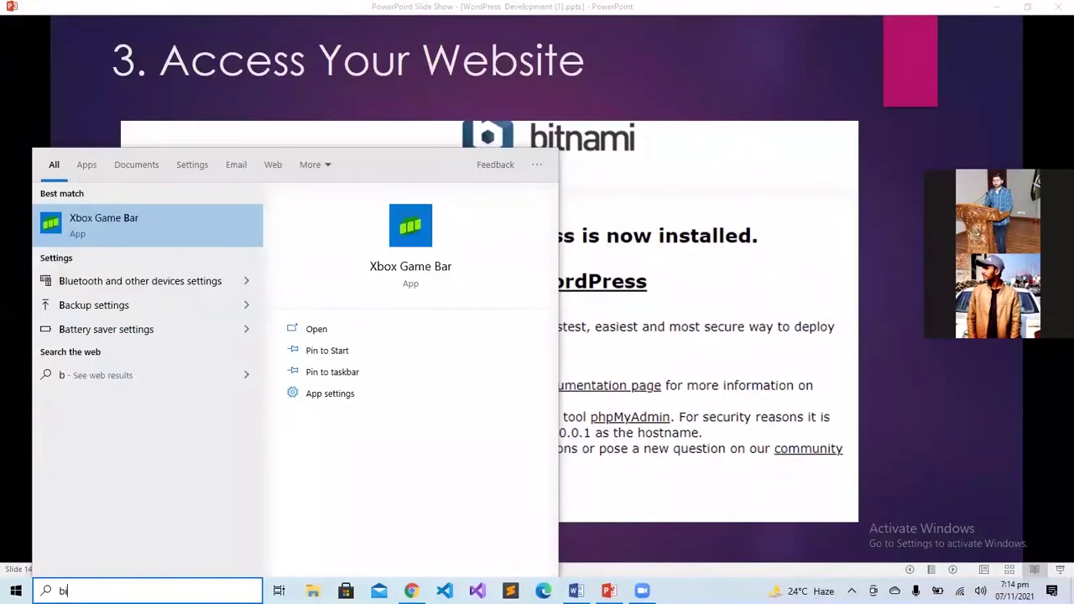
pyautogui.write('tn')
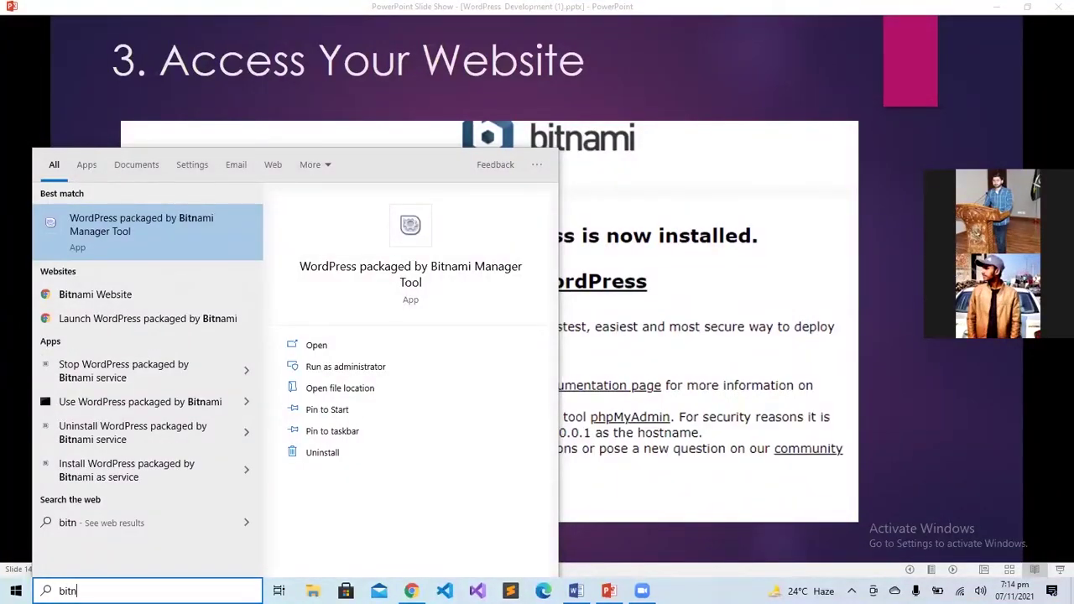
pyautogui.press('Return')
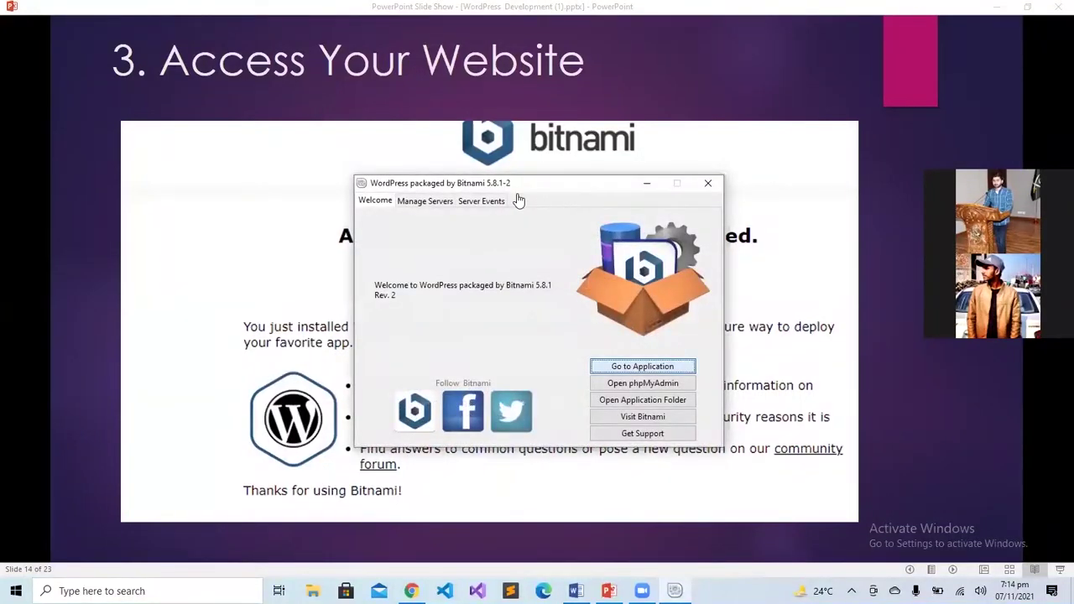
pyautogui.press('Return')
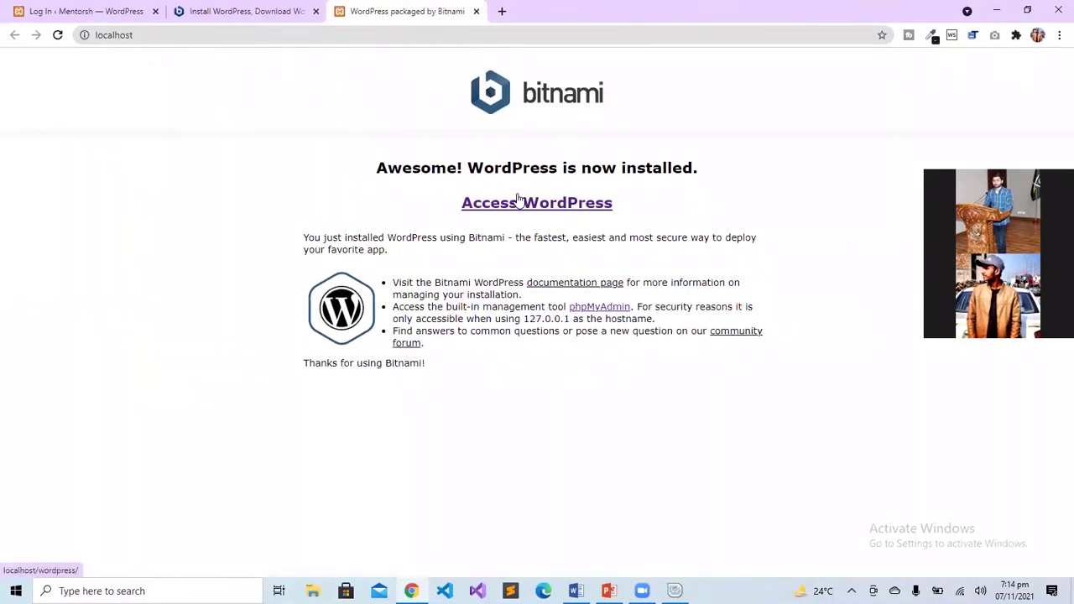
# Open the local WordPress site and load localhost/wordpress/wp-admin/ to reach the login page.
pyautogui.click(518, 199)
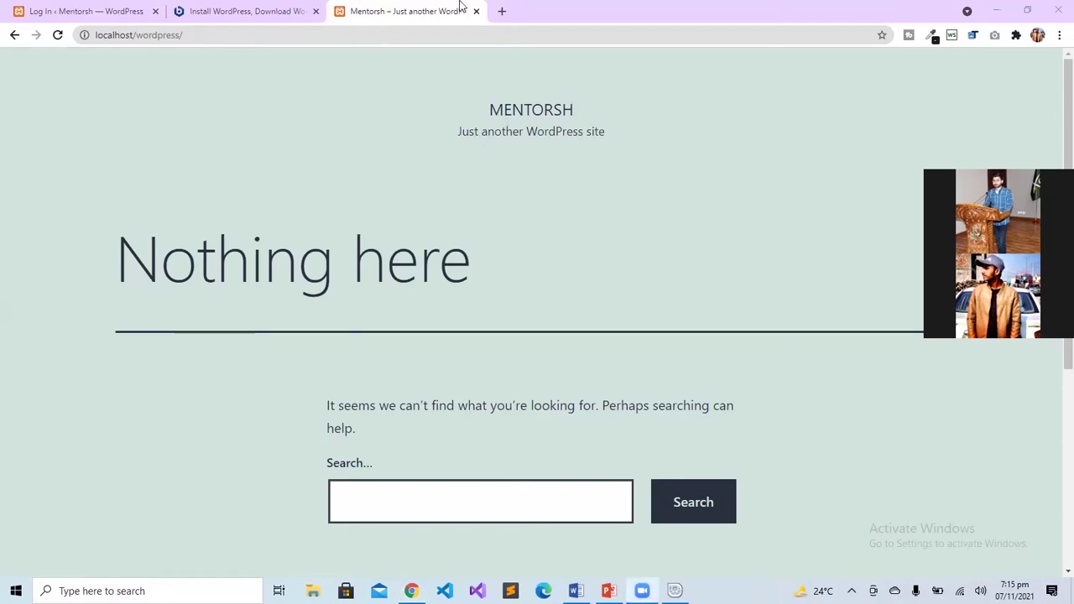
pyautogui.click(501, 41)
pyautogui.click(500, 41)
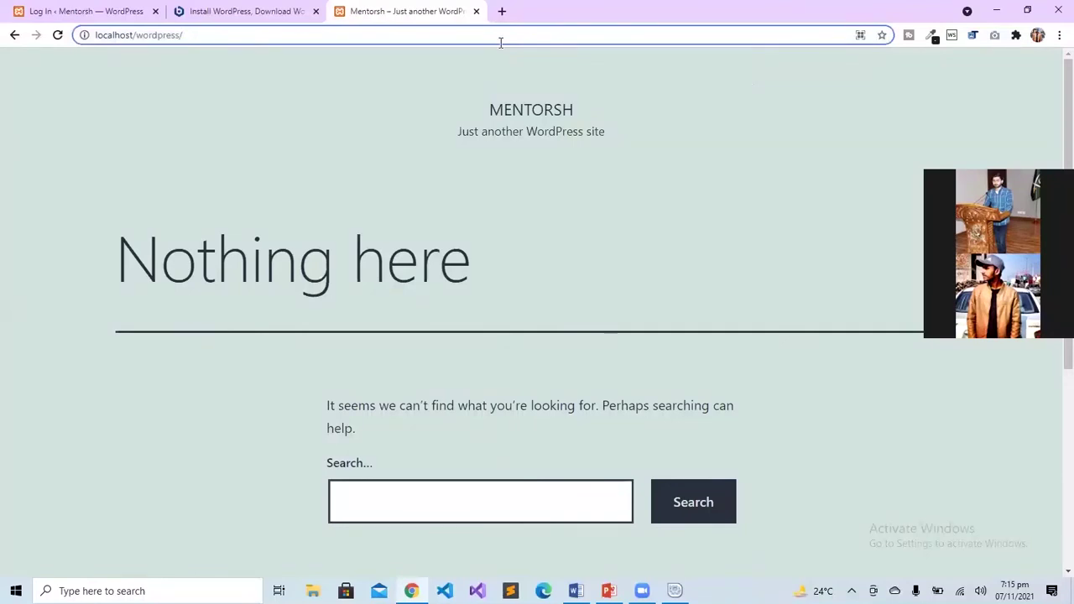
pyautogui.write('wp-admin/')
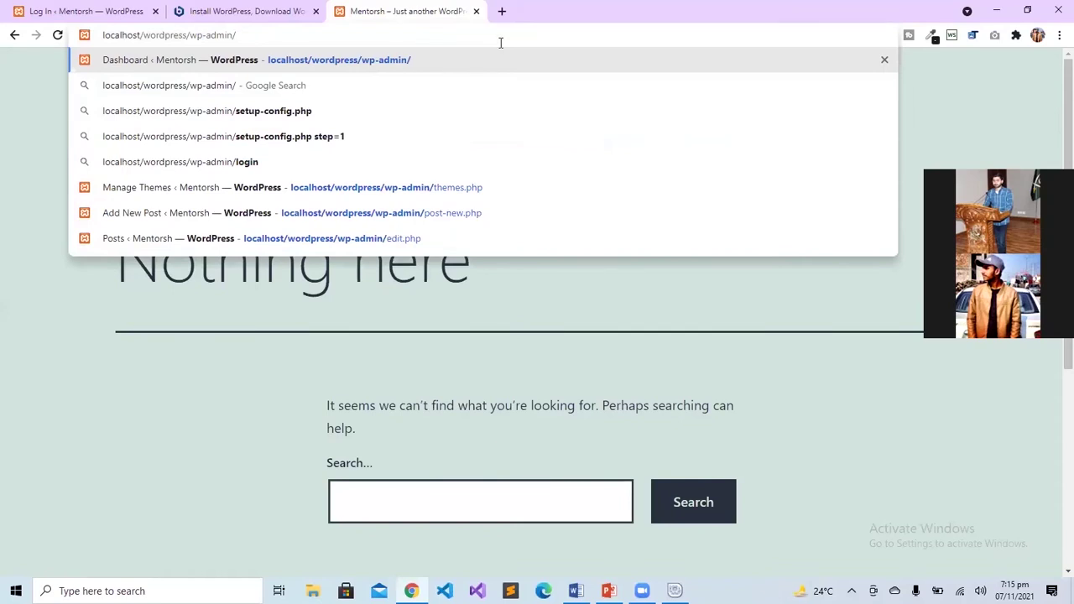
pyautogui.hotkey('ctrl', 'a')
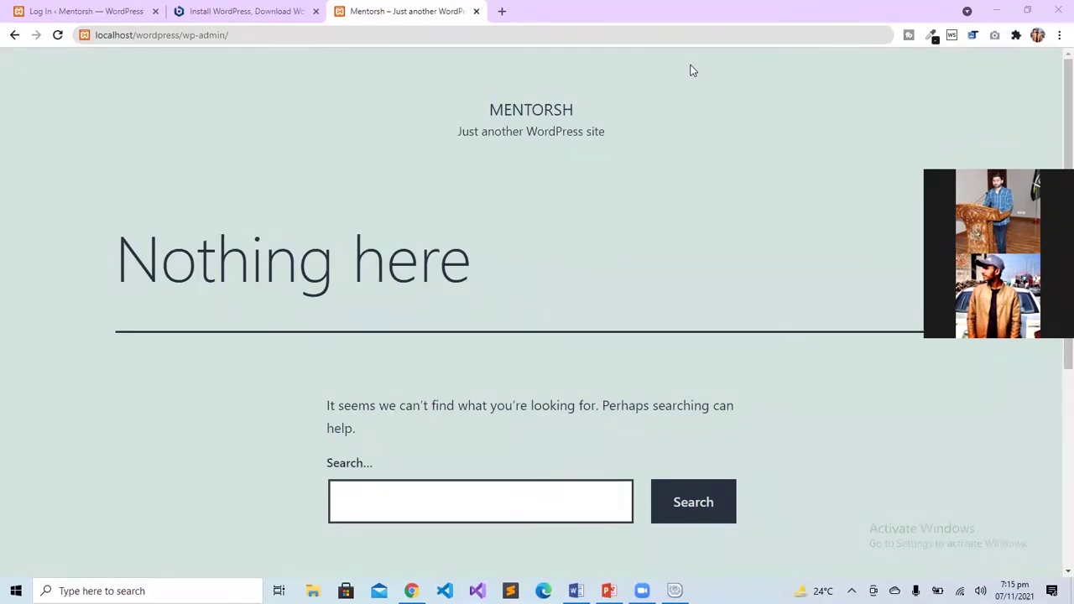
pyautogui.click(409, 41)
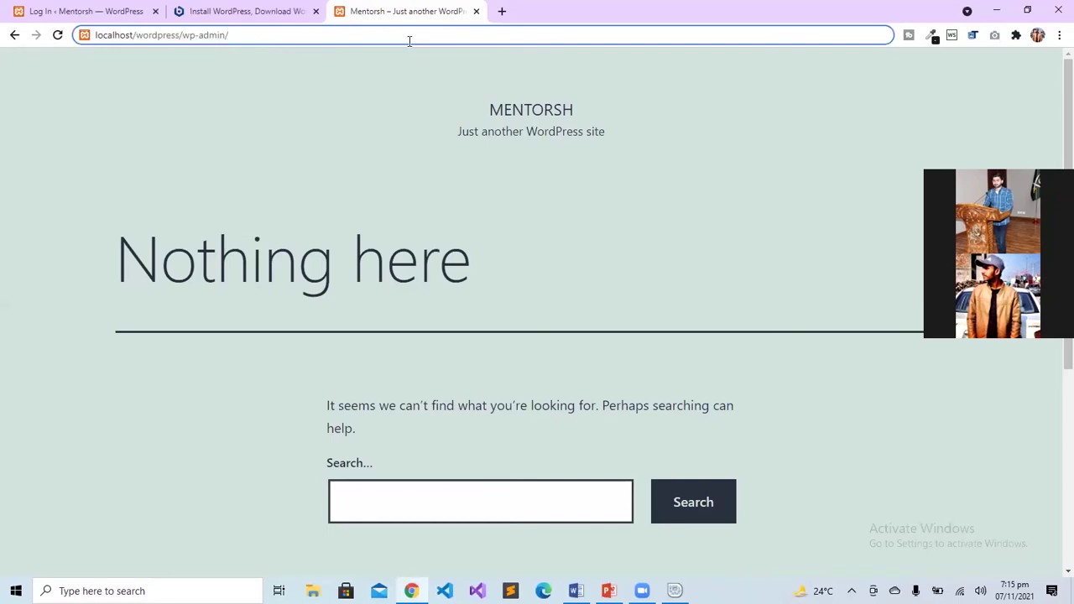
pyautogui.press('Return')
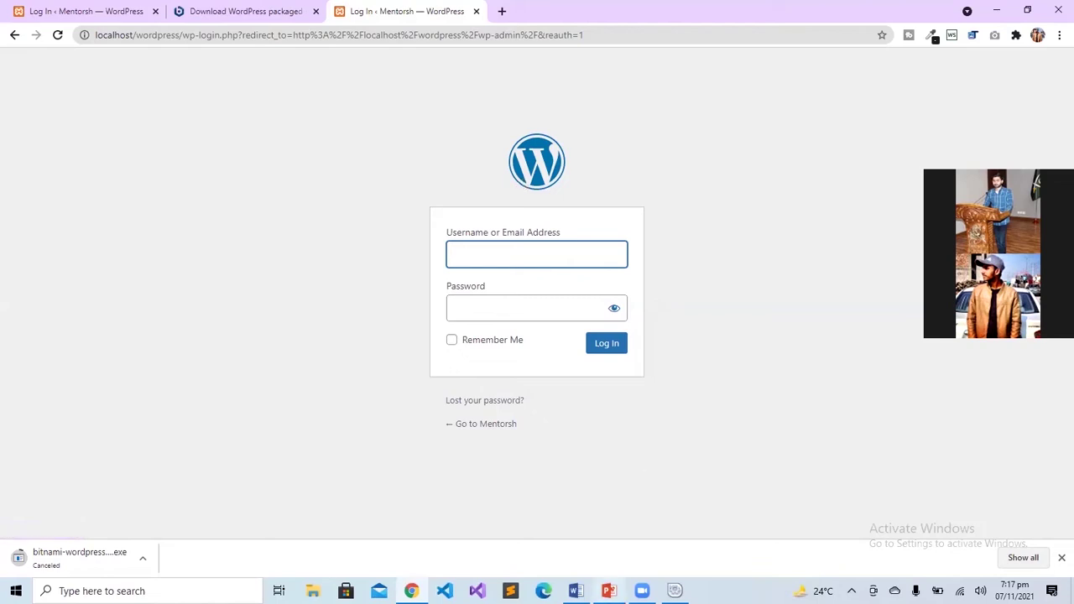
# Review slides 11 and 12 on installing Bitnami and the setup dialog in PowerPoint.
pyautogui.hotkey('alt', 'Tab')
pyautogui.click(75, 490)
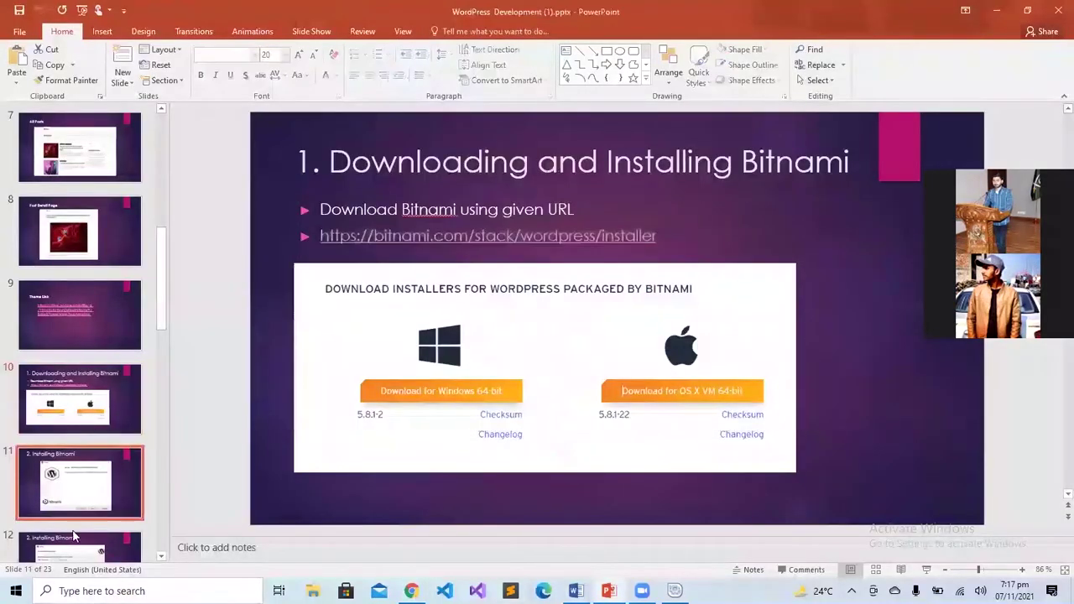
pyautogui.scroll(-2, 74, 503)
pyautogui.click(74, 507)
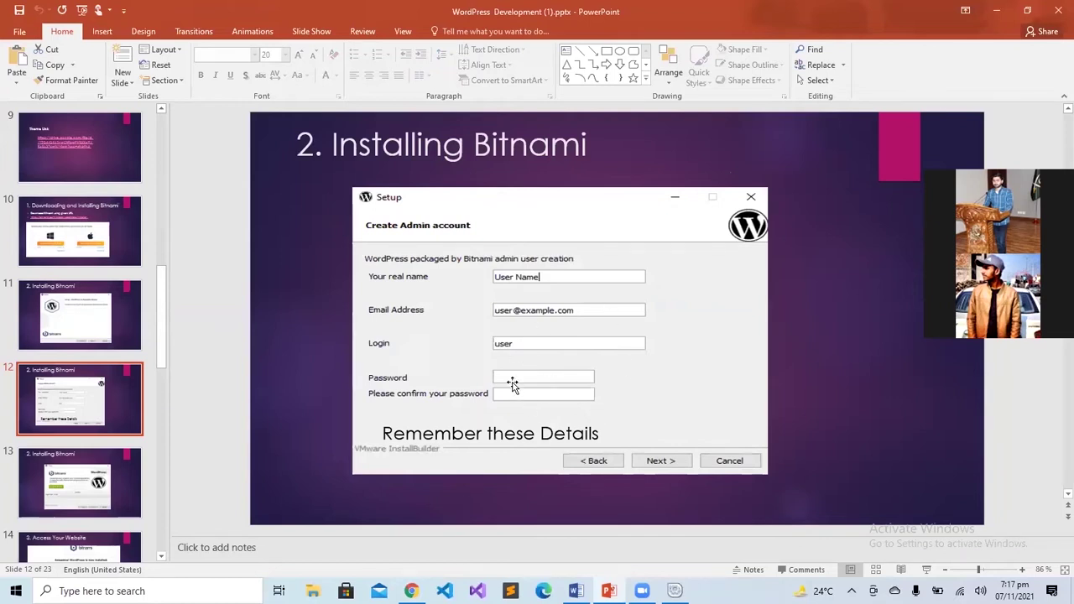
# Log in on the wp-login page with the administrator username and password.
pyautogui.hotkey('alt', 'Tab')
pyautogui.write('admin')
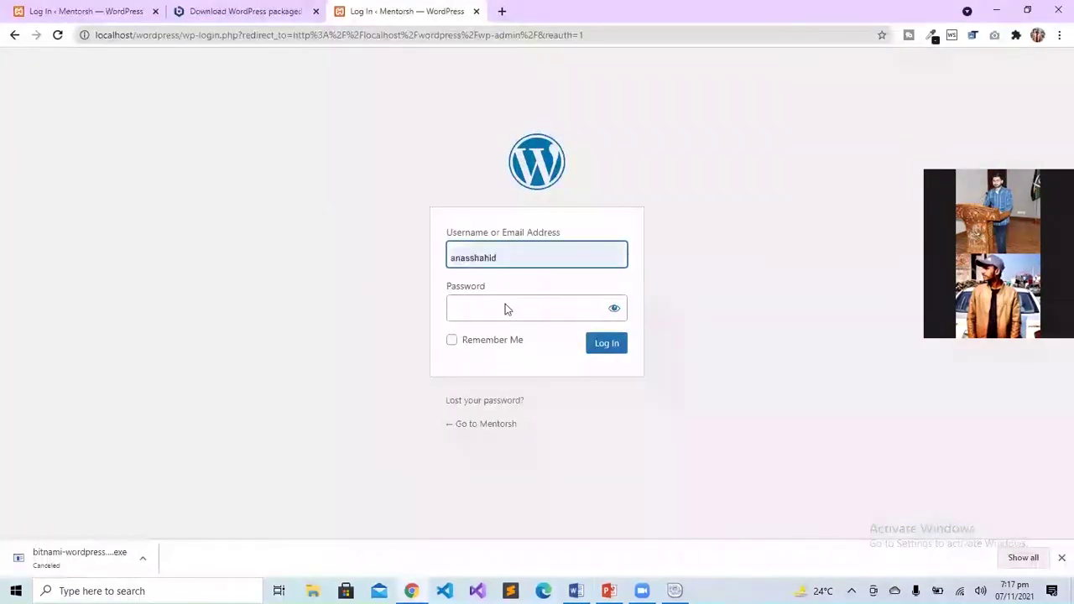
pyautogui.press('Escape')
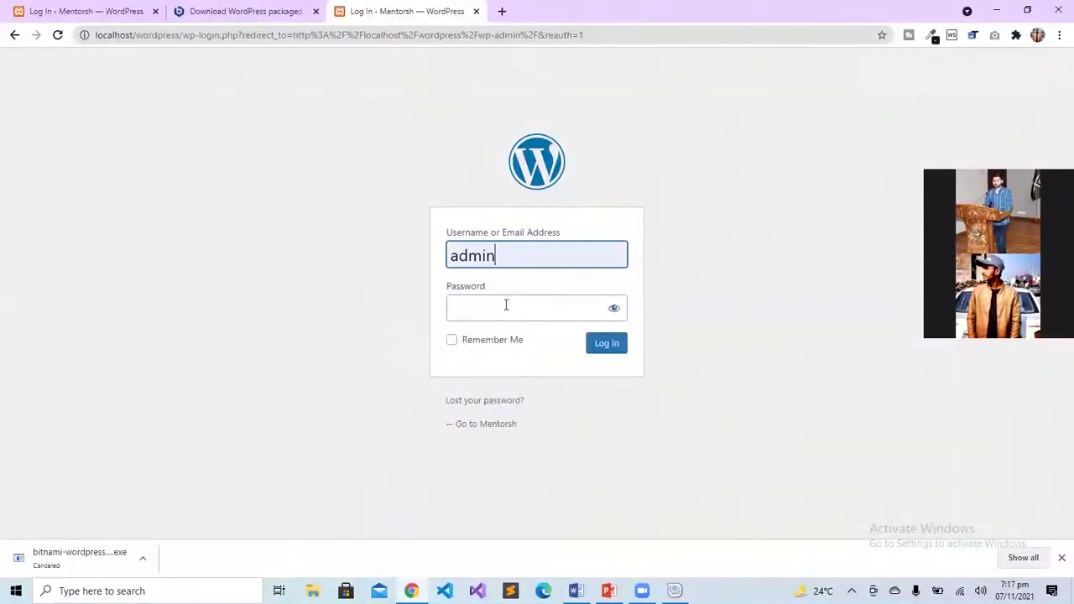
pyautogui.click(506, 309)
pyautogui.write('********')
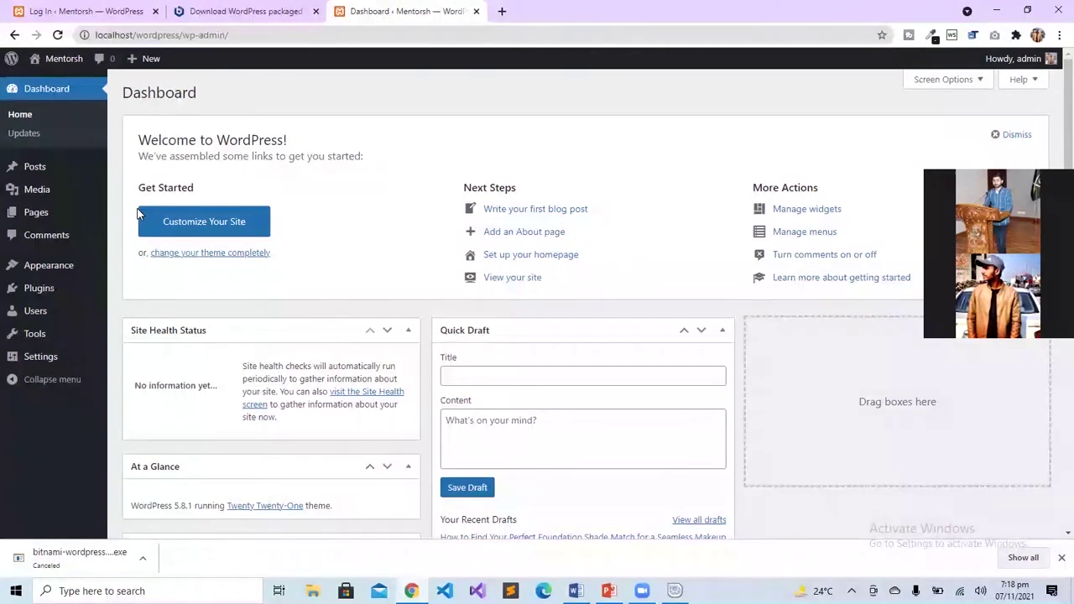
# Open the public Mentorsh site in a new tab, browse it, then return to the Dashboard.
pyautogui.moveTo(54, 59)
pyautogui.rightClick(53, 79)
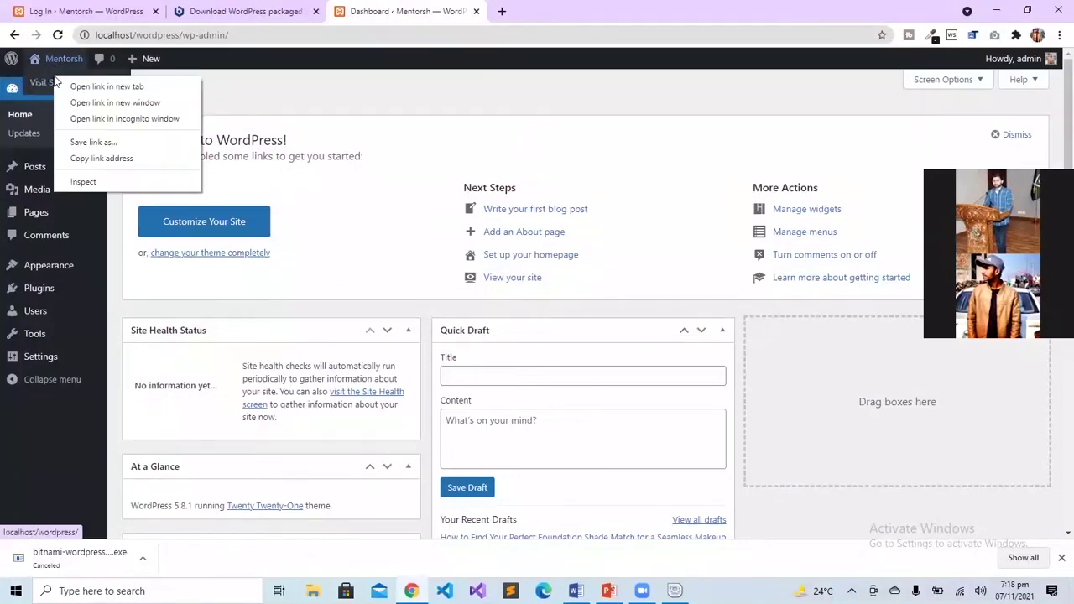
pyautogui.click(75, 88)
pyautogui.click(135, 11)
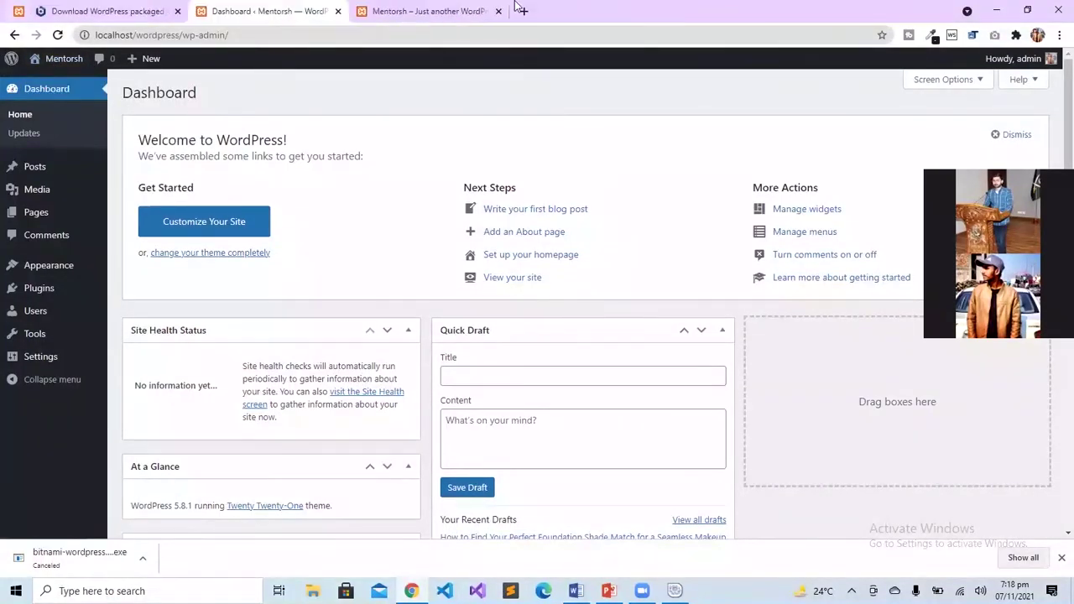
pyautogui.click(421, 6)
pyautogui.scroll(-3, 370, 309)
pyautogui.scroll(3, 370, 309)
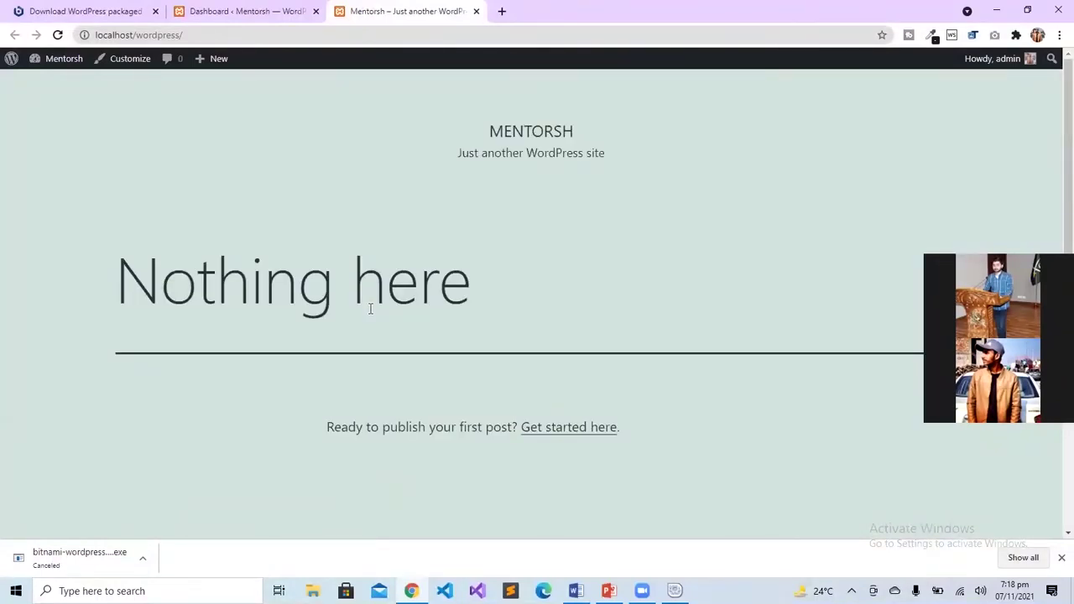
pyautogui.scroll(-3, 370, 309)
pyautogui.scroll(3, 370, 309)
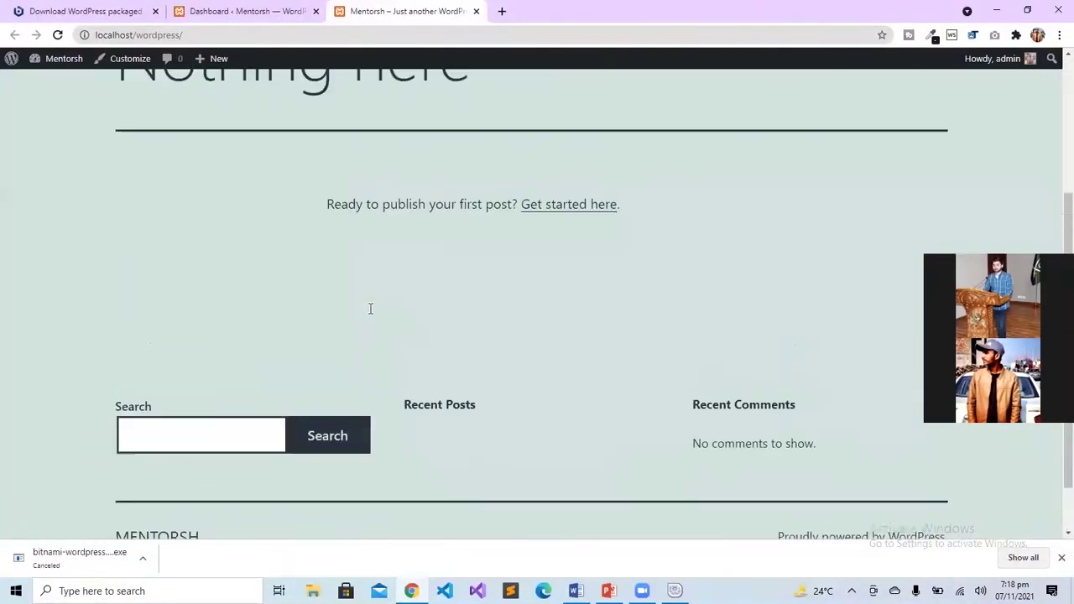
pyautogui.scroll(-3, 370, 309)
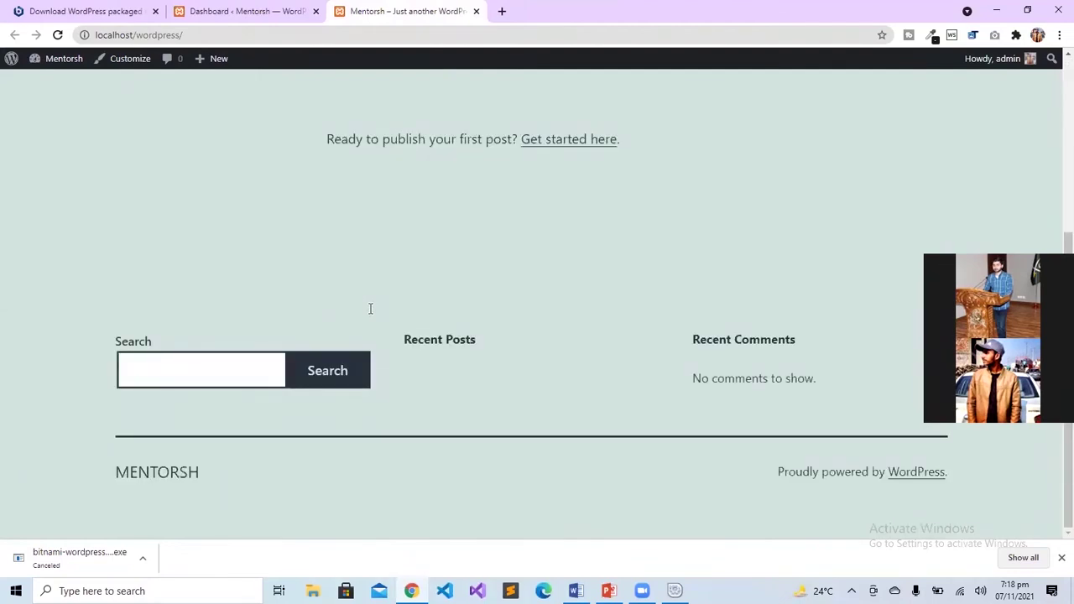
pyautogui.click(261, 8)
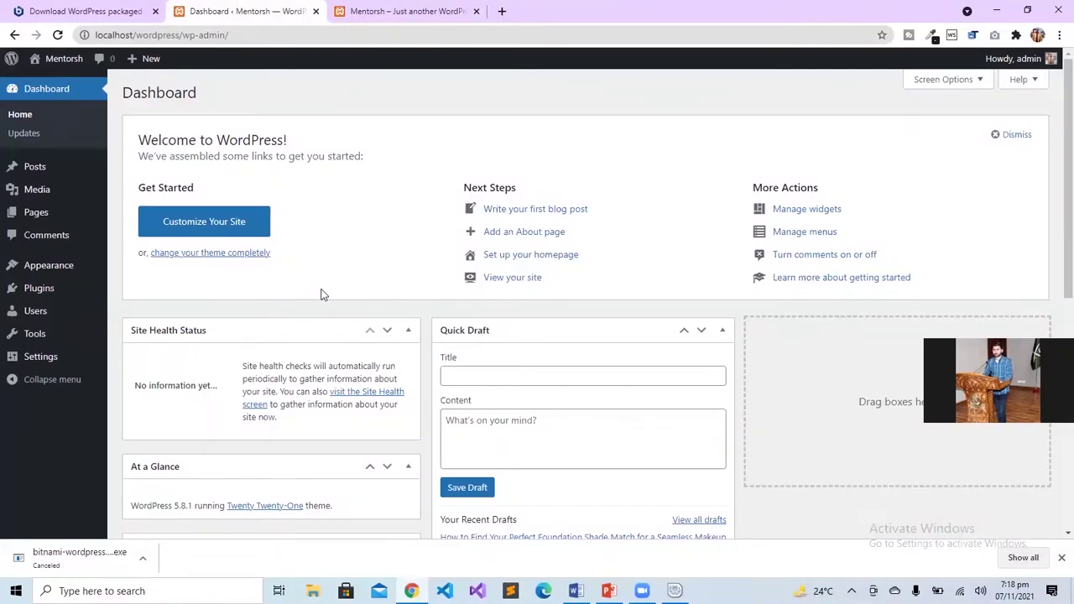
# Go to Appearance > Themes, review the installed themes, and open the Add Themes page.
pyautogui.click(55, 267)
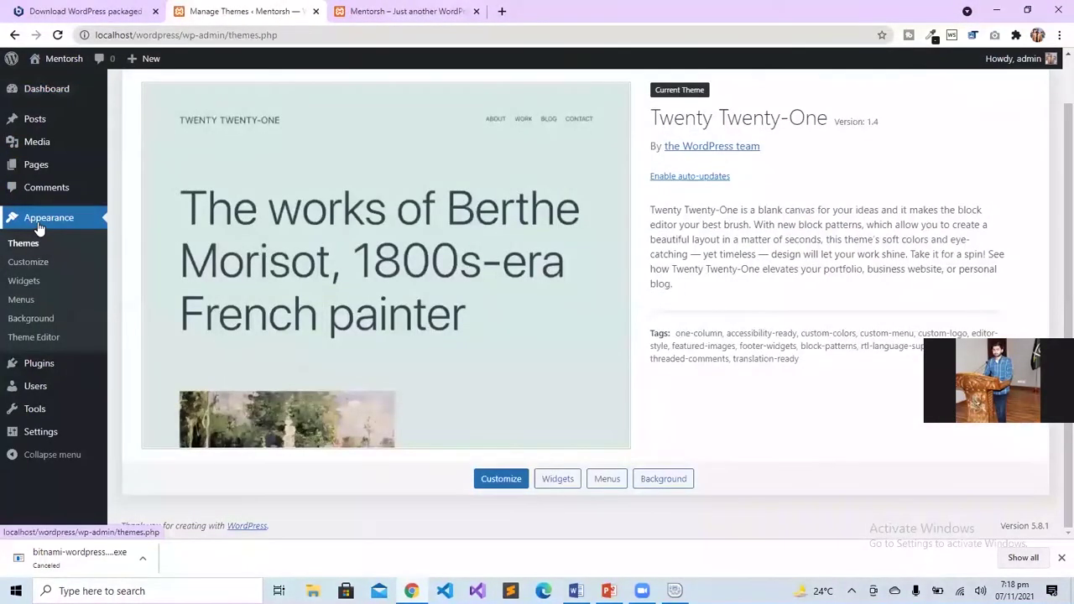
pyautogui.click(36, 247)
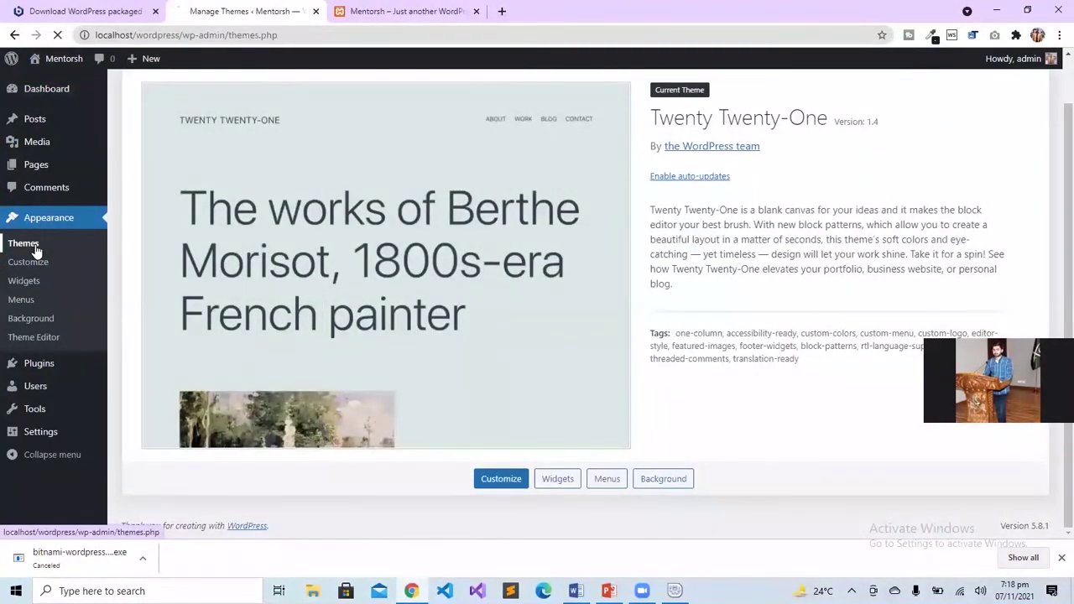
pyautogui.scroll(1, 325, 264)
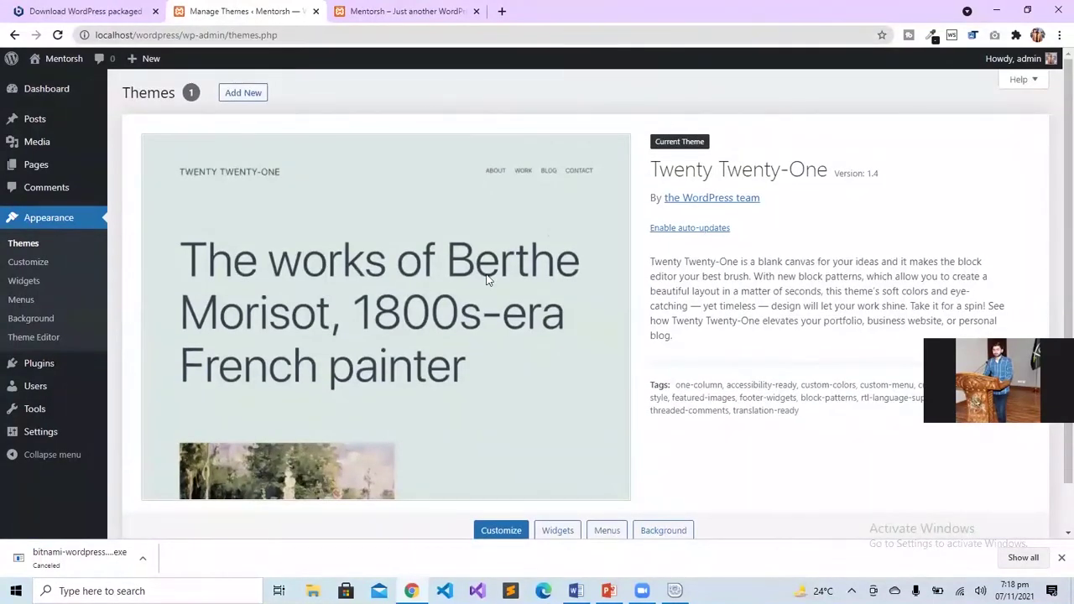
pyautogui.scroll(-1, 567, 274)
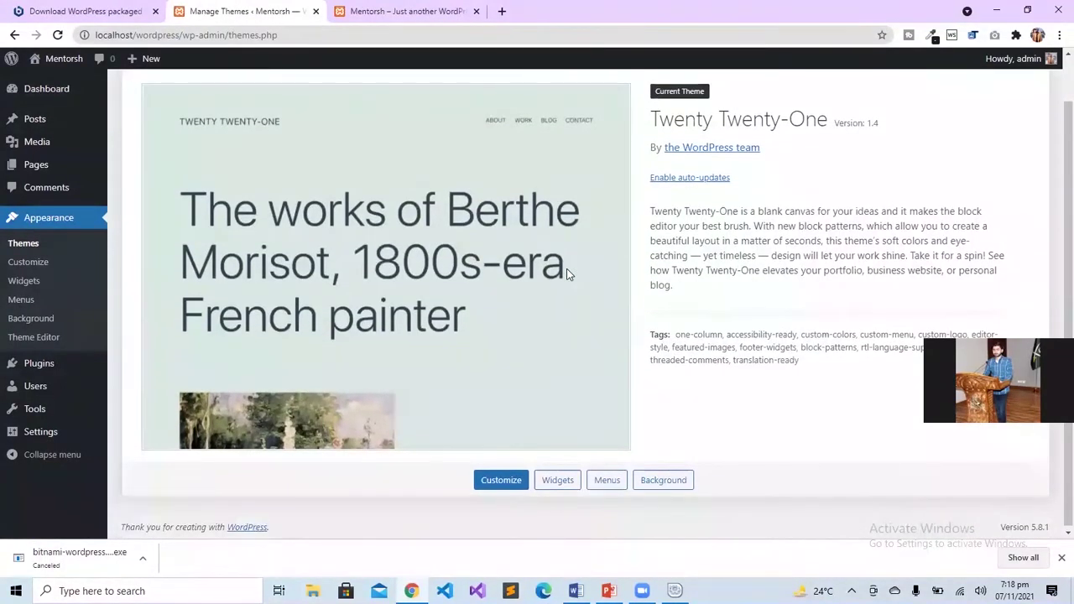
pyautogui.scroll(1, 567, 274)
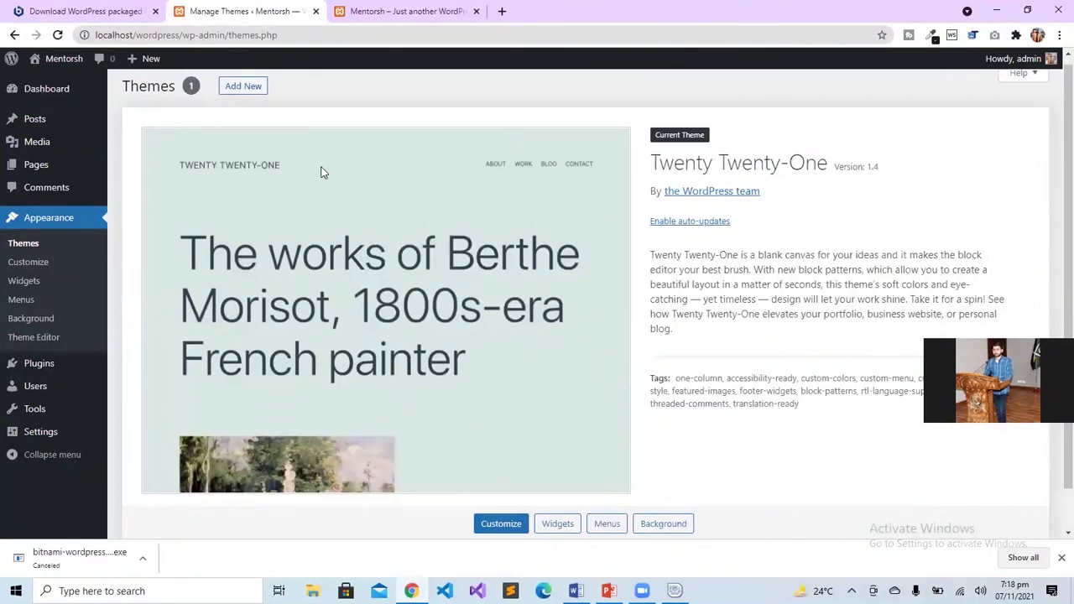
pyautogui.click(259, 90)
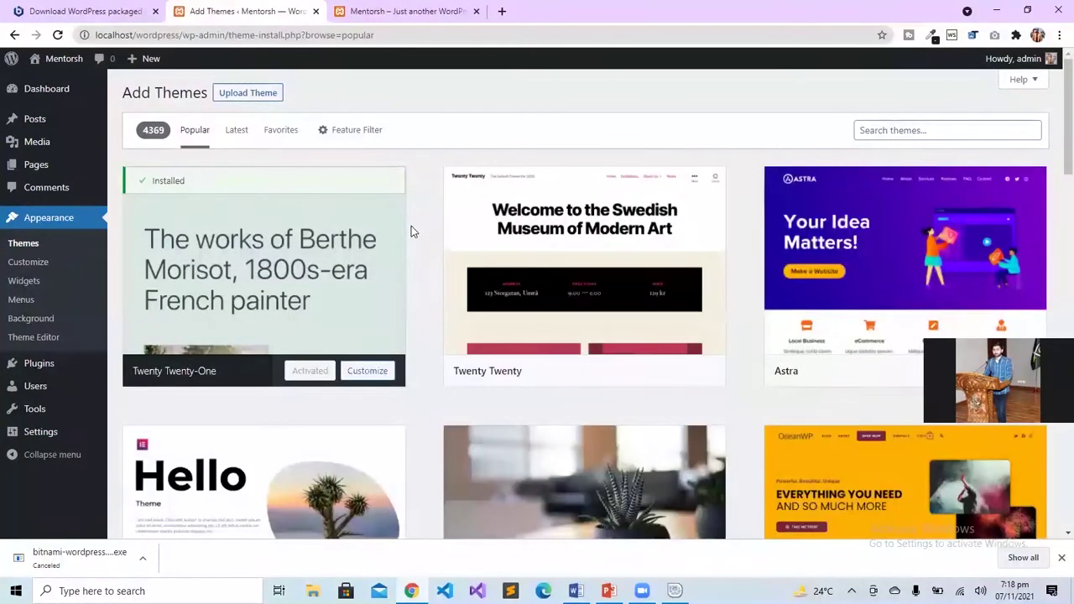
# Choose Upload Theme and select papr.zip from the Desktop's Posts folder.
pyautogui.scroll(-1, 411, 225)
pyautogui.scroll(1, 411, 225)
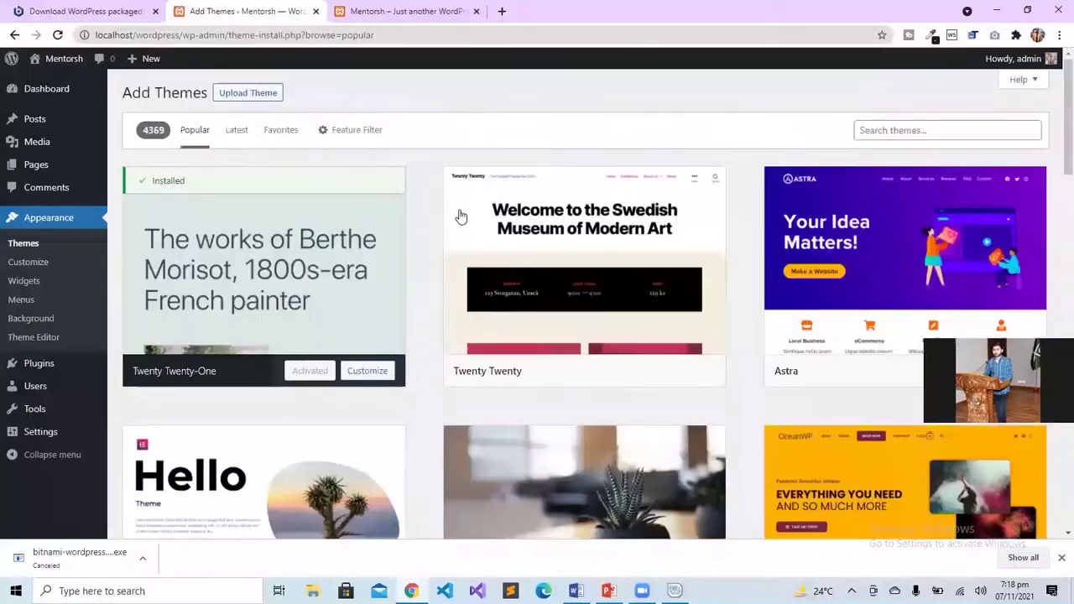
pyautogui.click(268, 94)
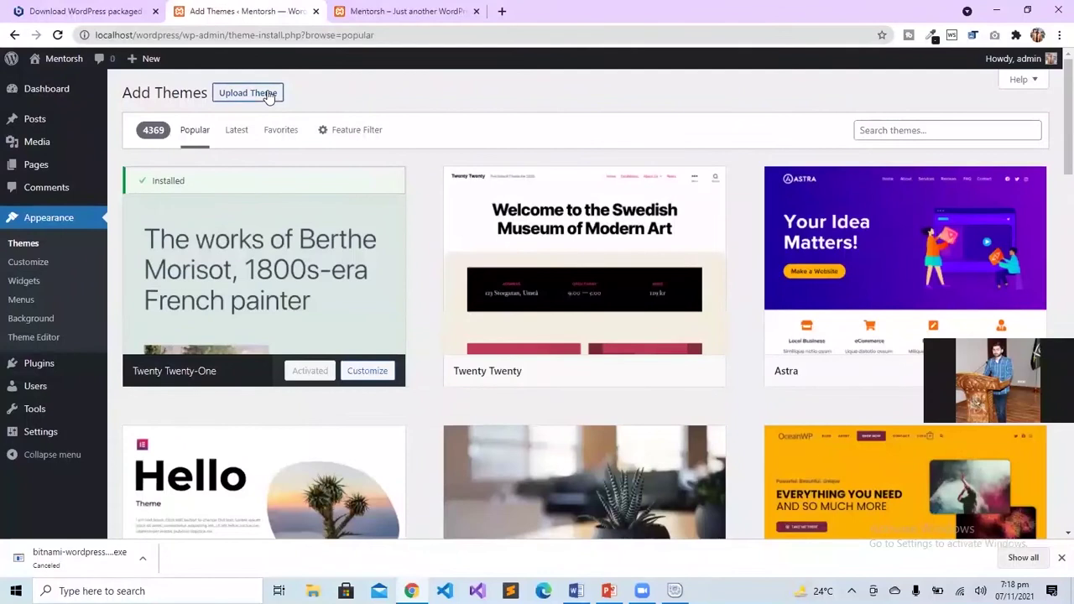
pyautogui.click(477, 217)
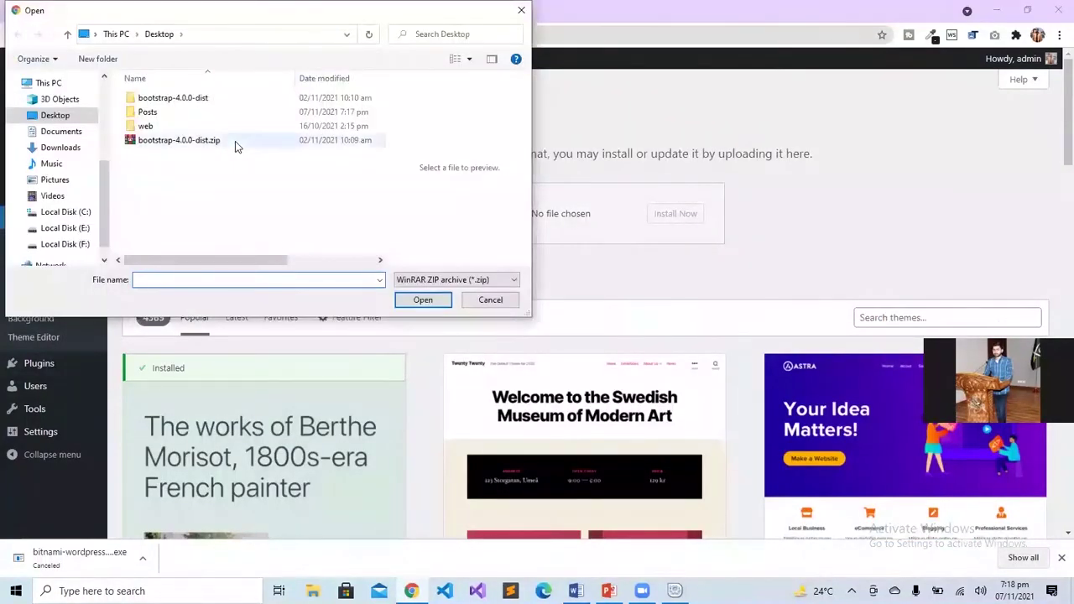
pyautogui.doubleClick(164, 113)
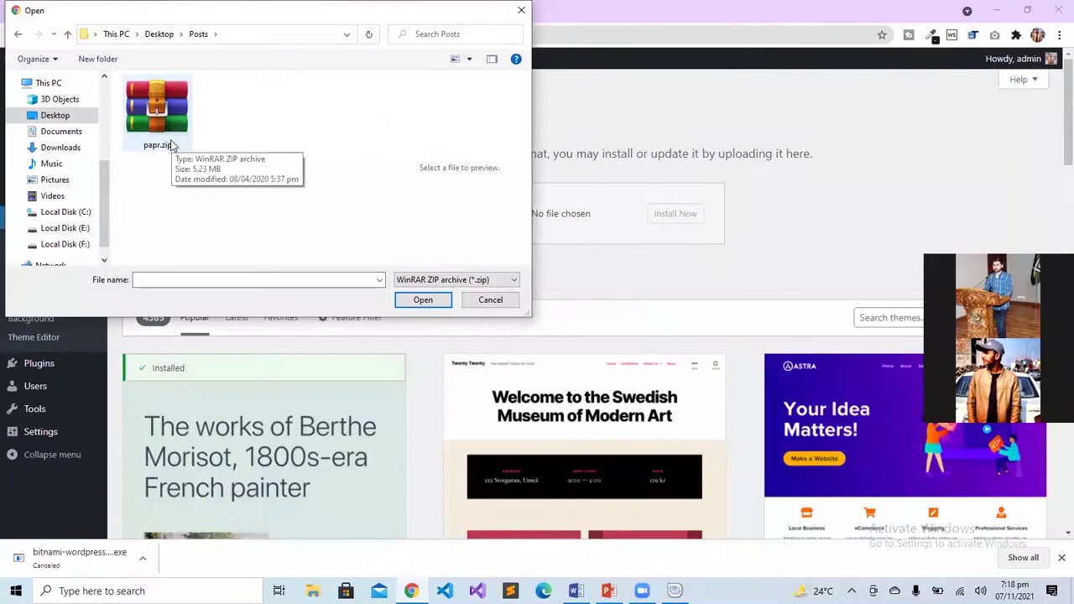
pyautogui.click(171, 145)
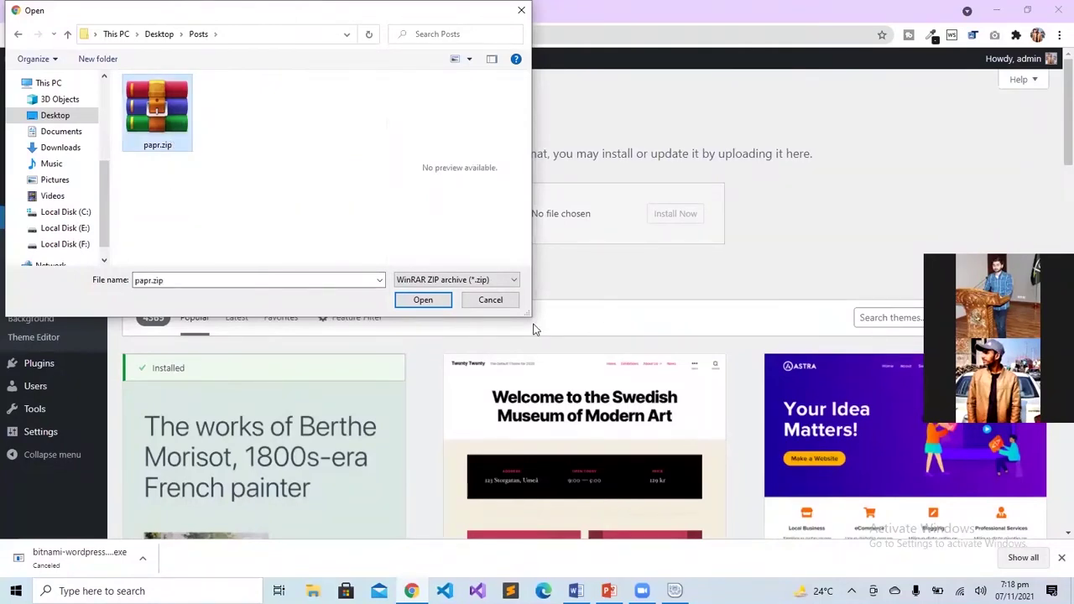
pyautogui.click(424, 301)
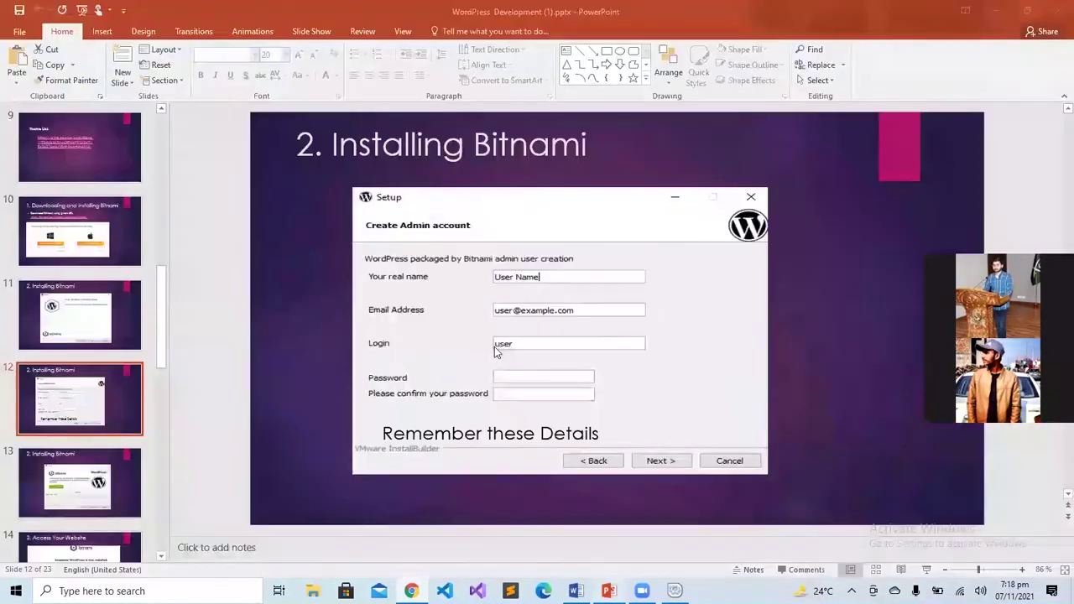
# Show slide 9 'Theme Link', select its download URL, and return to the browser's site tab.
pyautogui.click(97, 148)
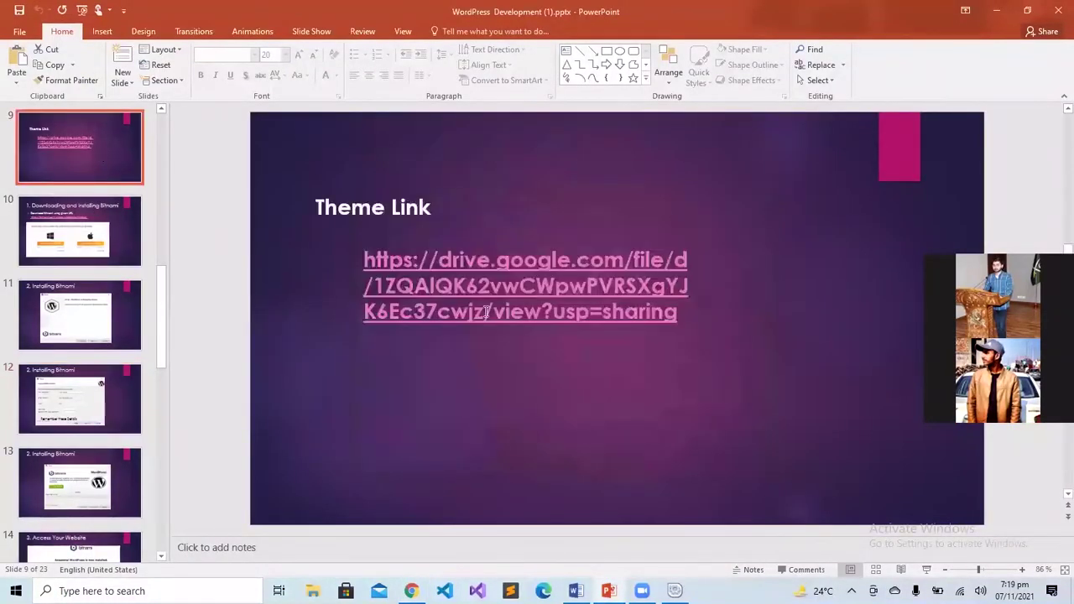
pyautogui.tripleClick(559, 299)
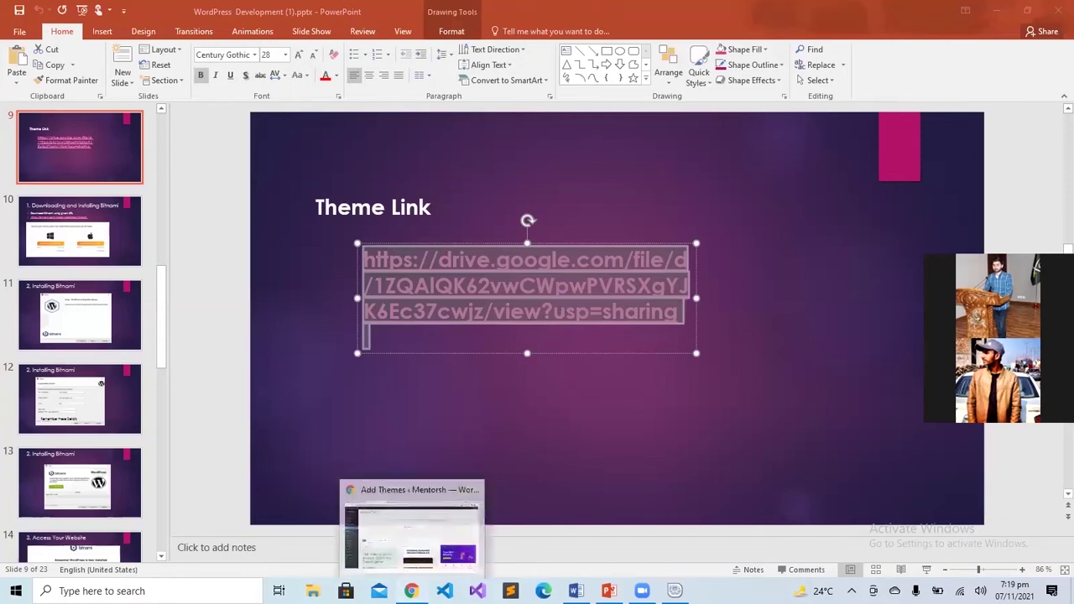
pyautogui.click(411, 591)
pyautogui.hotkey('ctrl', 'Tab')
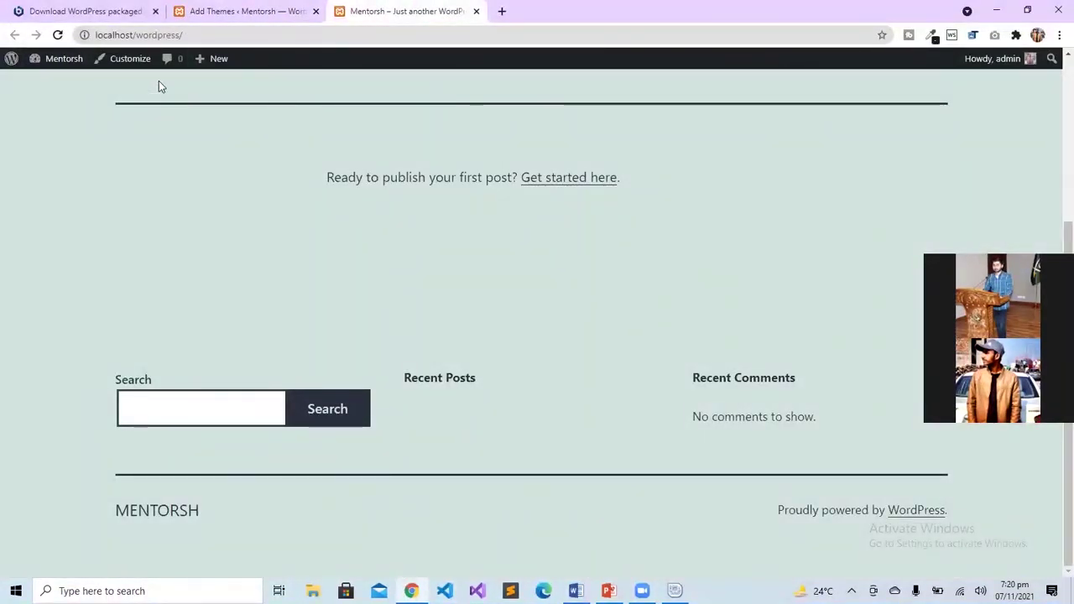
# Go to Appearance > Themes > Add New, close the duplicate tab, and install papr.zip.
pyautogui.click(65, 83)
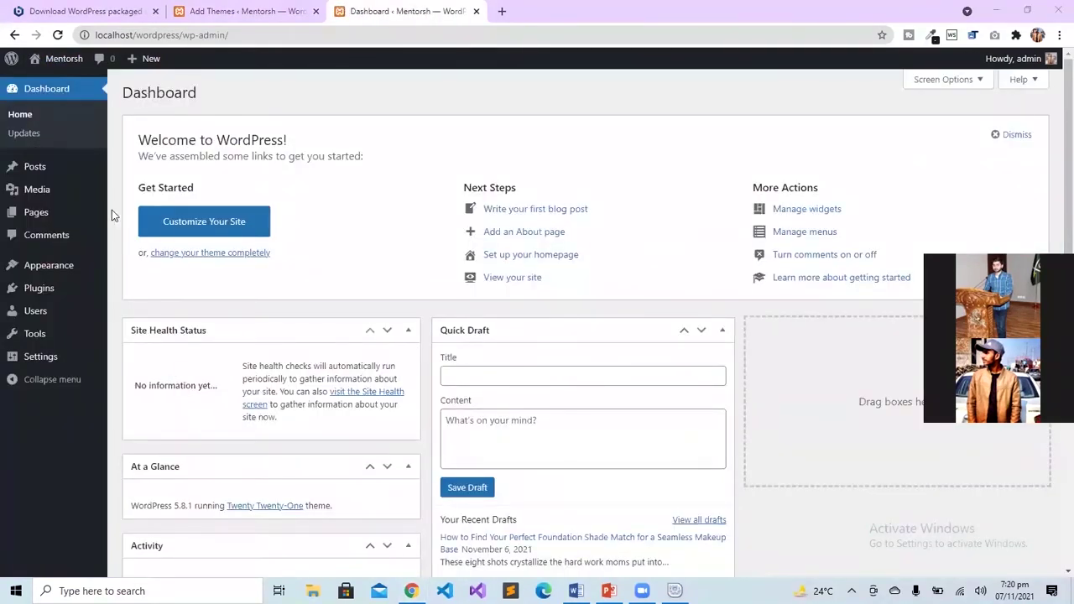
pyautogui.moveTo(67, 270)
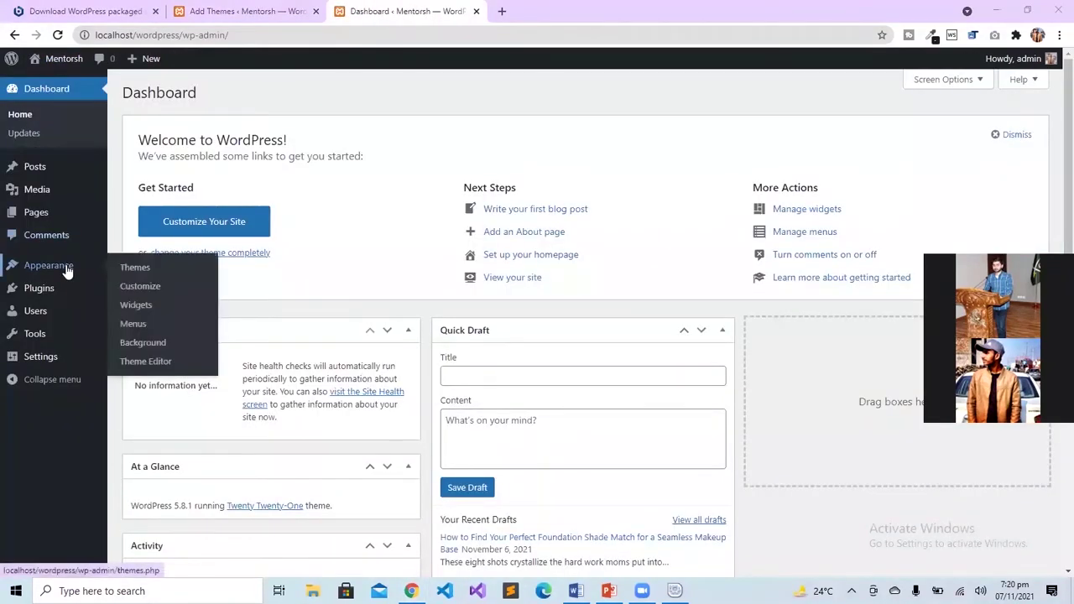
pyautogui.click(136, 267)
pyautogui.click(241, 94)
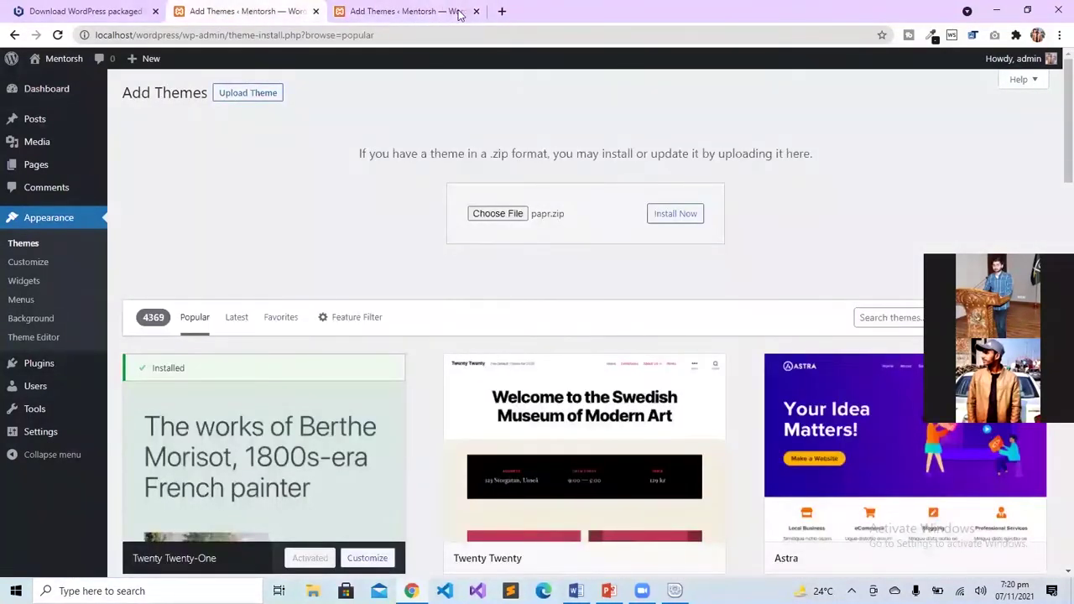
pyautogui.click(475, 11)
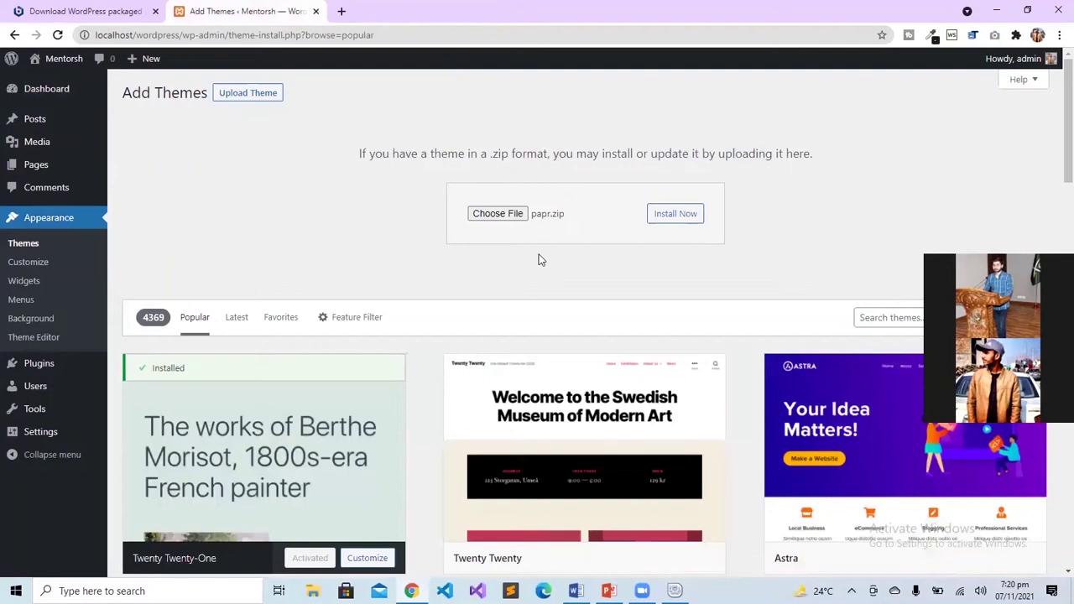
pyautogui.click(672, 217)
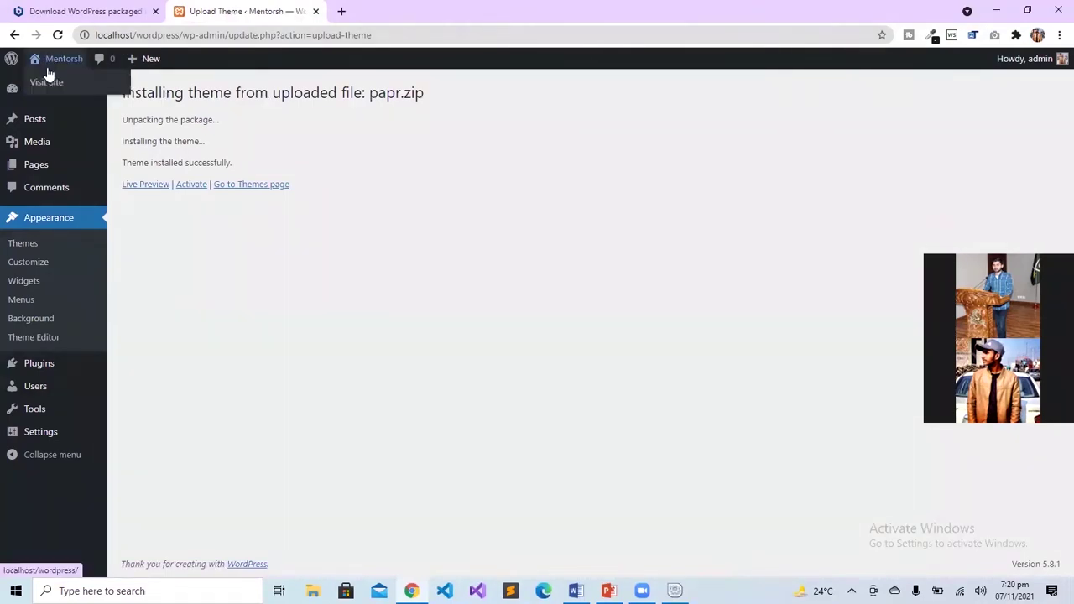
# Open the site front page in a new tab to view it, then activate the newly installed Papr theme.
pyautogui.rightClick(49, 76)
pyautogui.click(79, 87)
pyautogui.click(376, 8)
pyautogui.scroll(-3, 407, 213)
pyautogui.scroll(3, 407, 213)
pyautogui.click(311, 5)
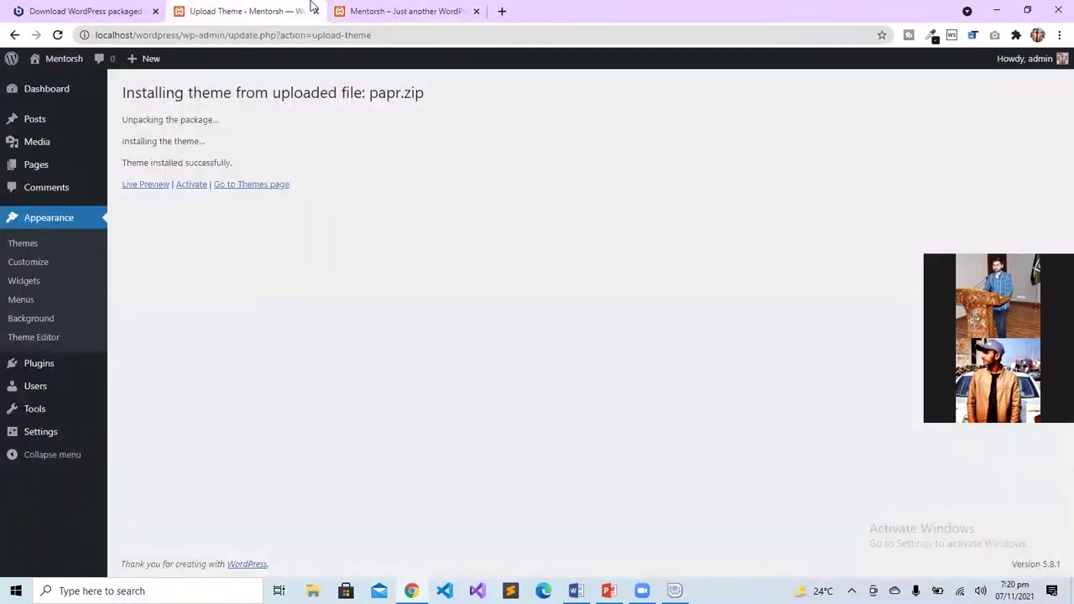
pyautogui.click(200, 186)
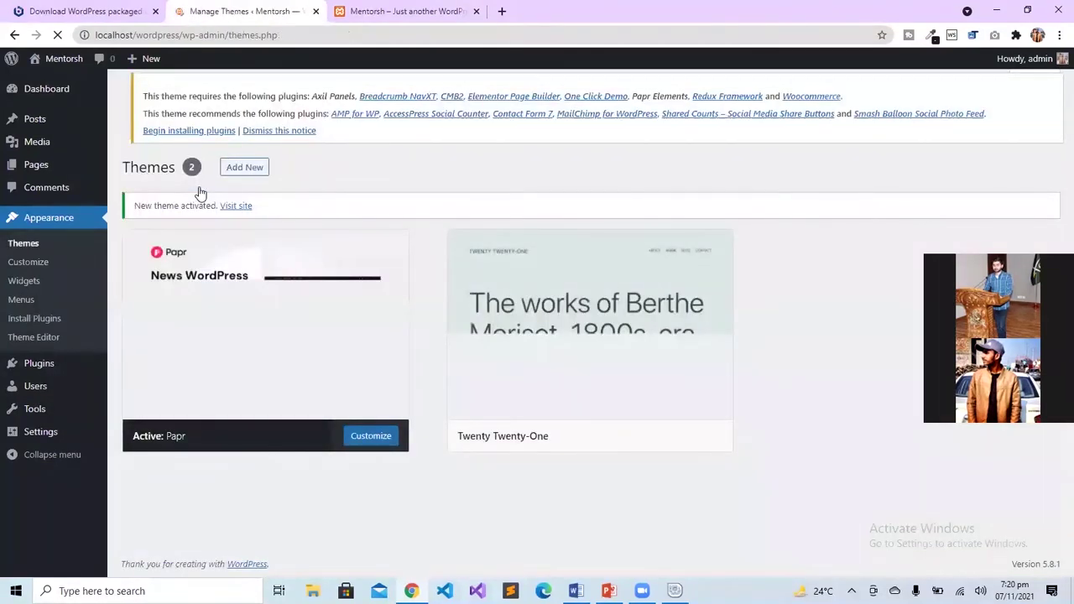
# Preview the site front page in its new Papr design, then go back to Manage Themes.
pyautogui.hotkey('ctrl', 'Tab')
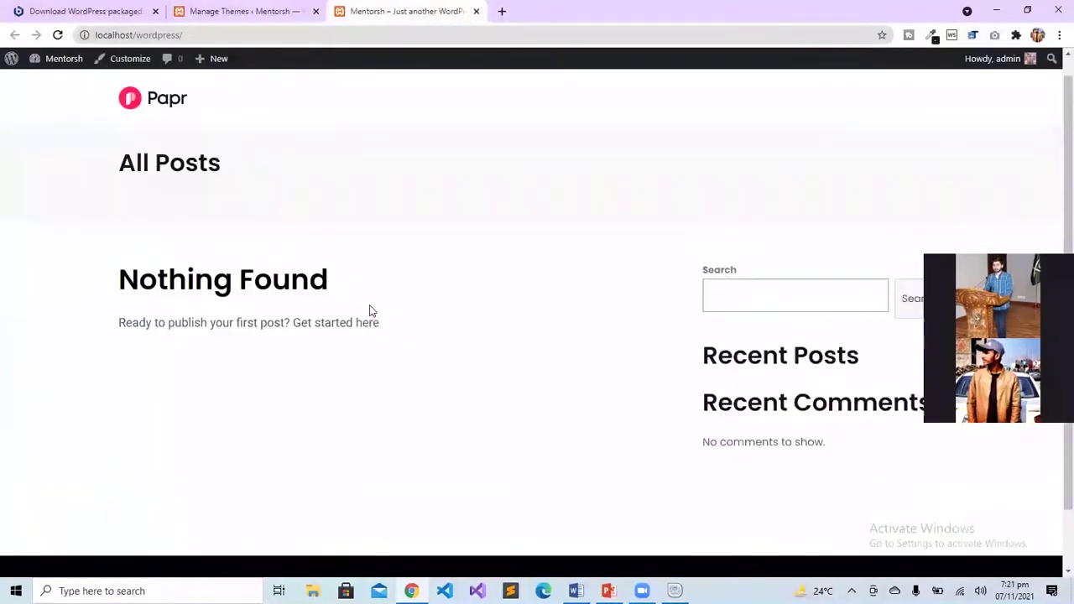
pyautogui.click(227, 9)
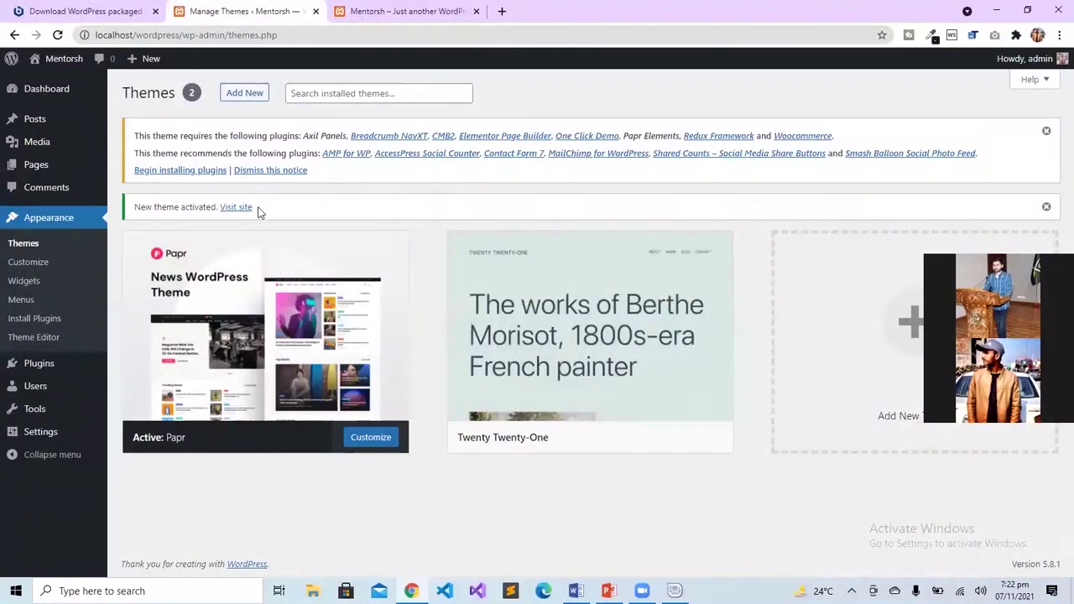
# Open the Papr theme details and go to its Install Required Plugins page.
pyautogui.click(256, 327)
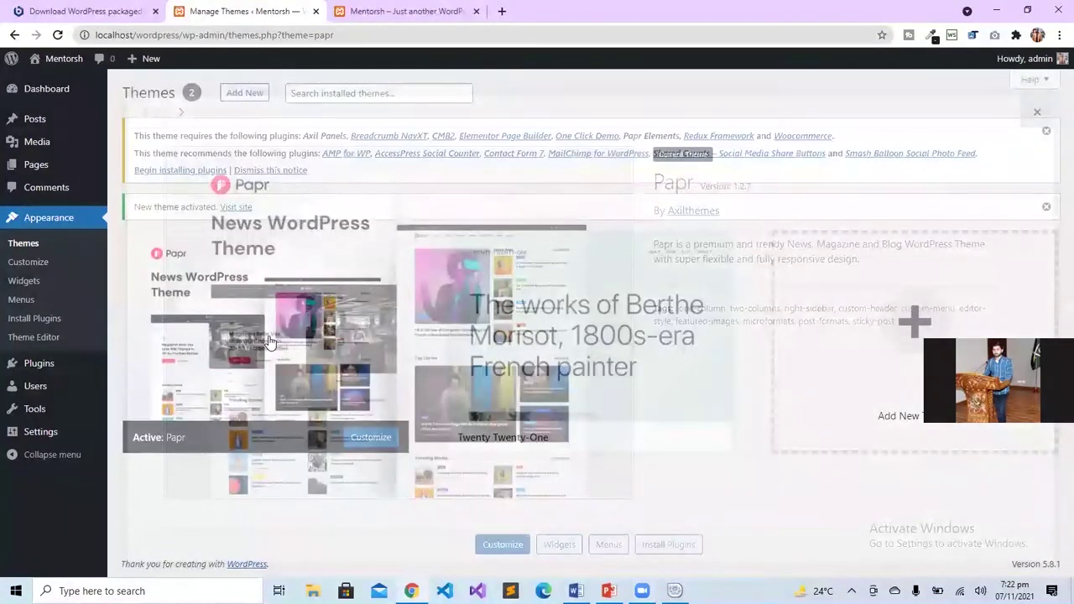
pyautogui.click(268, 340)
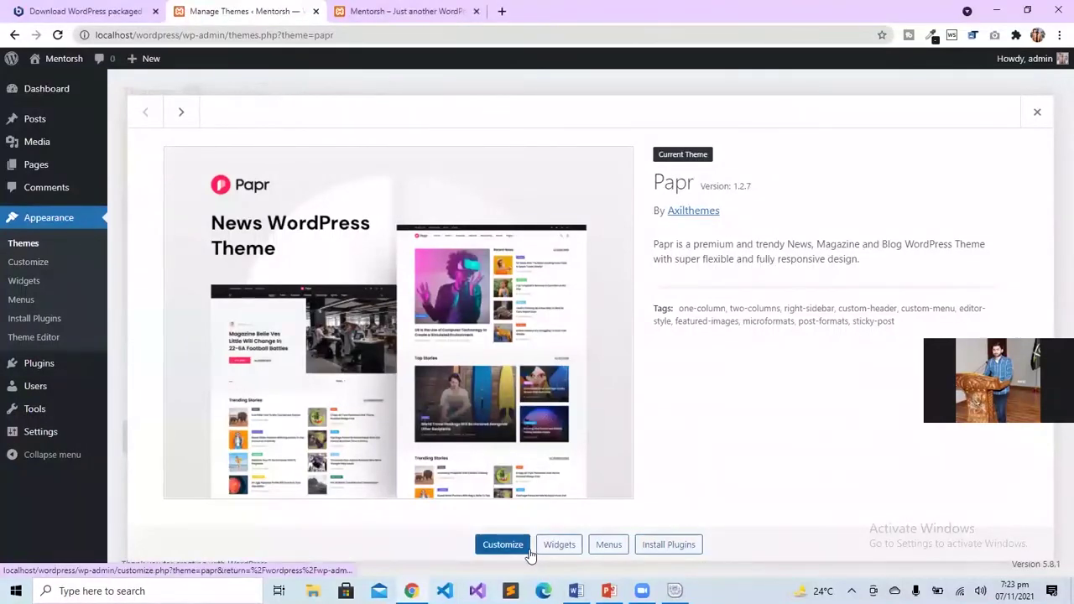
pyautogui.click(667, 545)
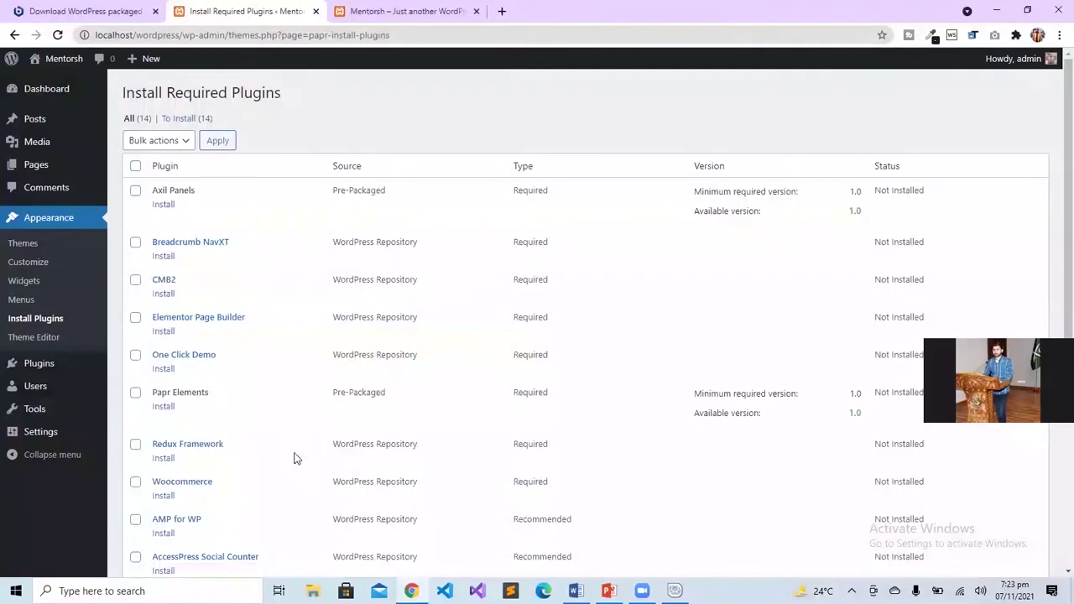
# Check Elementor Page Builder and Papr Elements in the required plugins list.
pyautogui.scroll(-1, 240, 269)
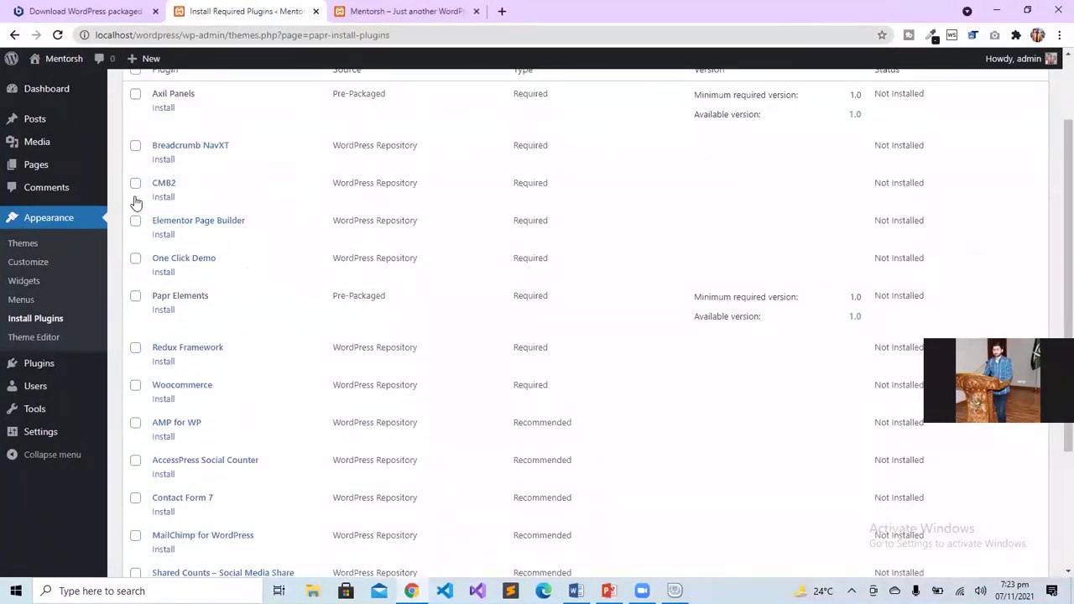
pyautogui.scroll(-1, 142, 252)
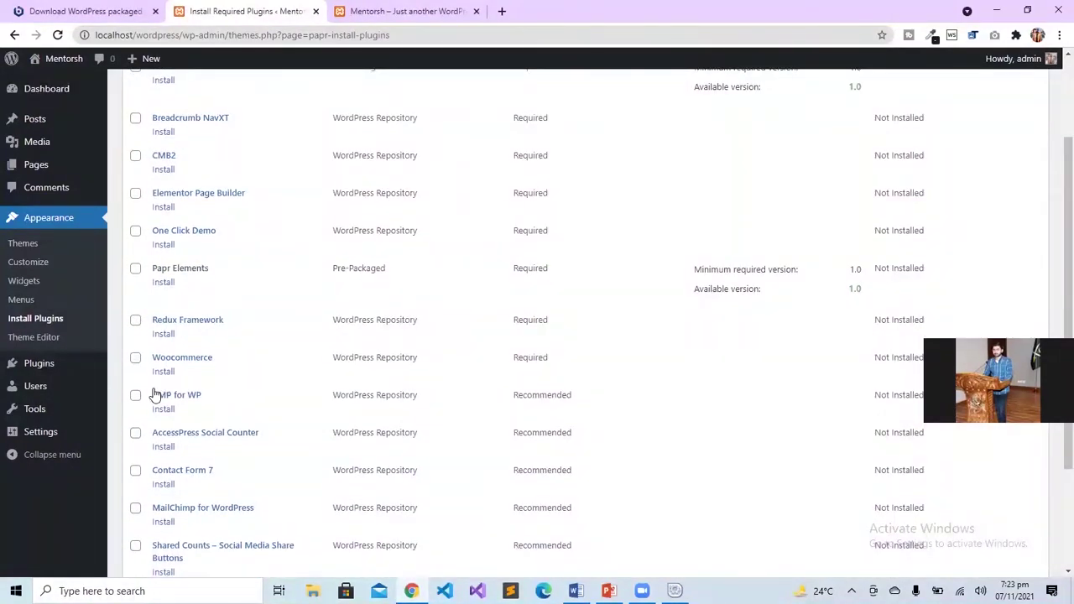
pyautogui.click(135, 193)
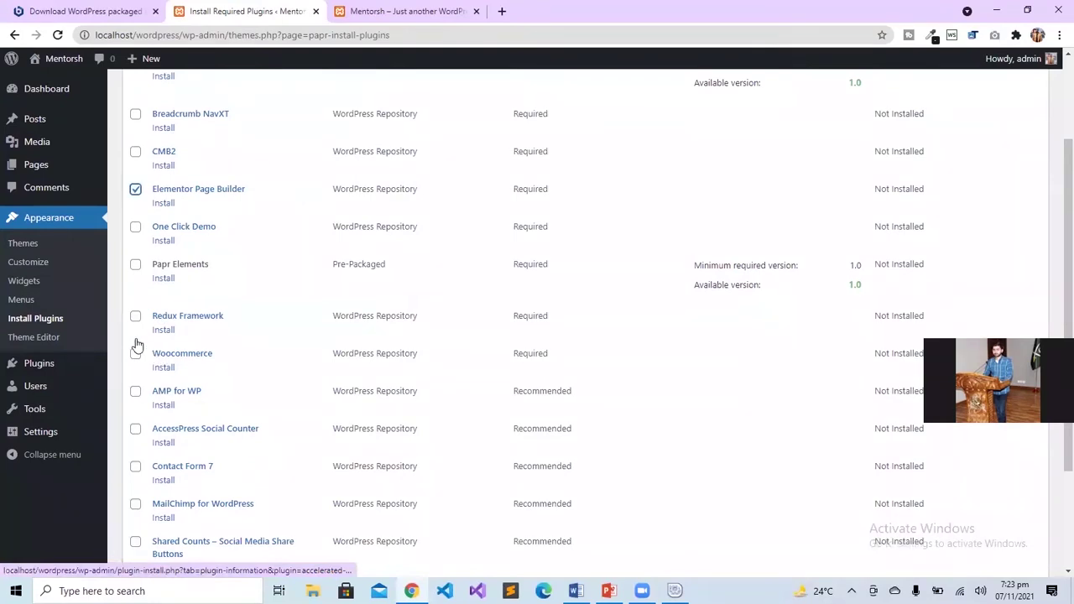
pyautogui.scroll(1, 137, 343)
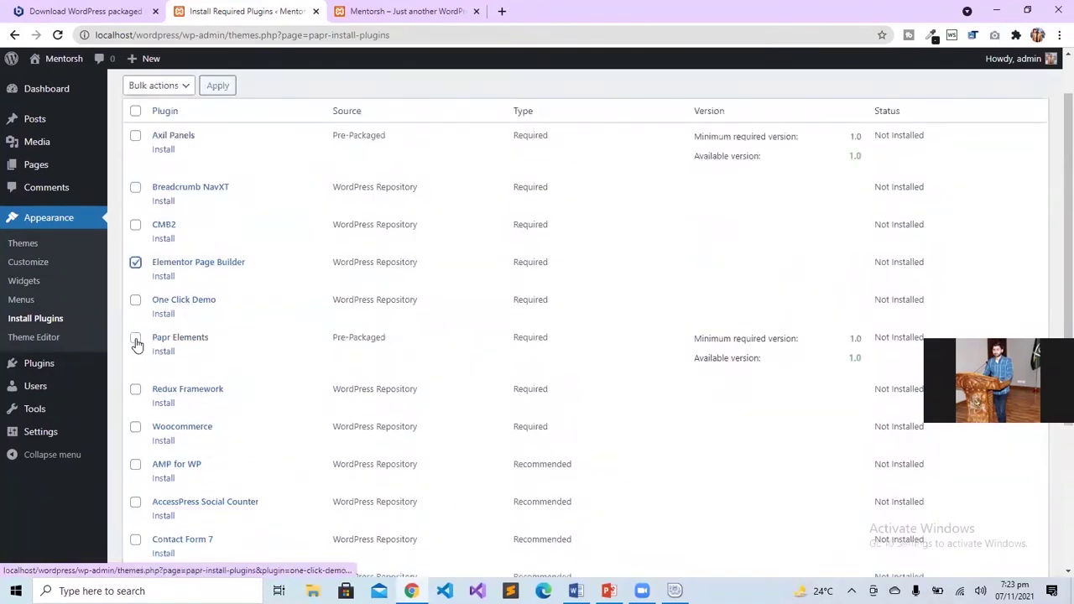
# Bulk-install the two checked plugins, then present the 'What Is Elementor?' slide in PowerPoint.
pyautogui.click(186, 88)
pyautogui.press('Up')
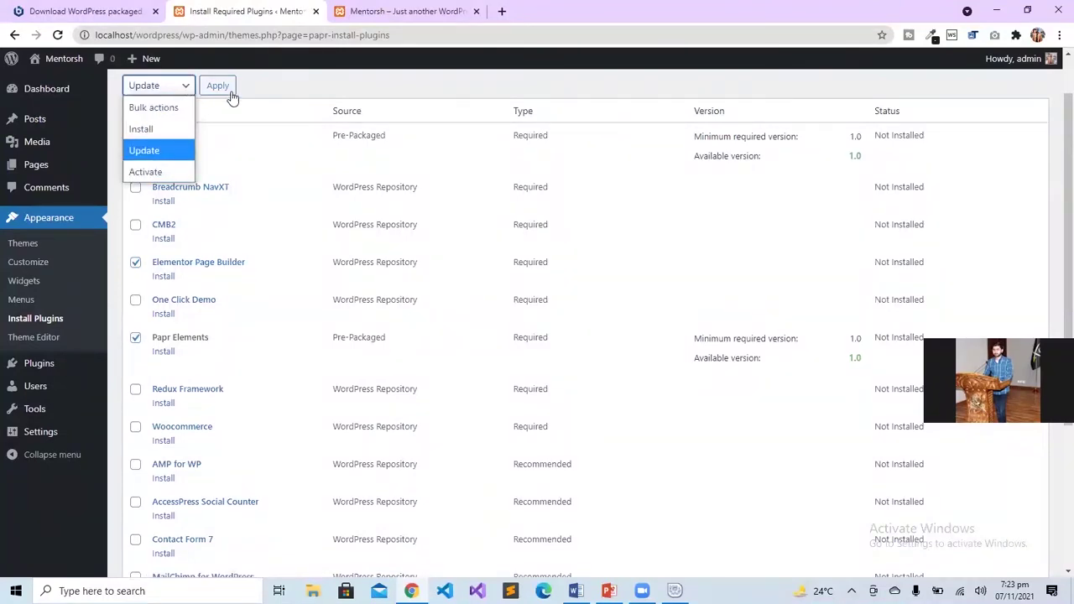
pyautogui.press('Up')
pyautogui.press('Return')
pyautogui.click(232, 89)
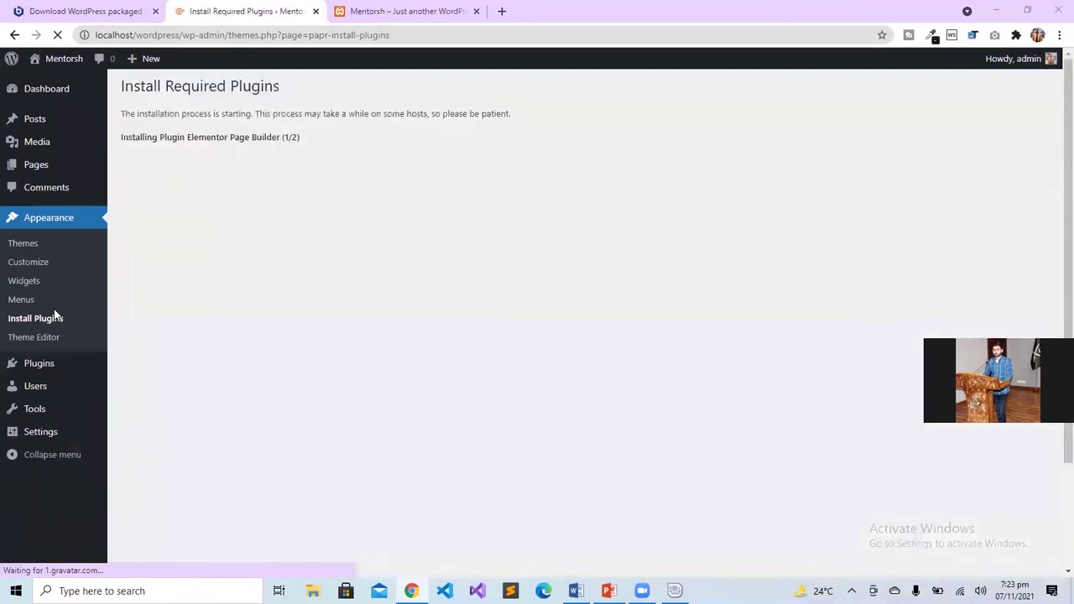
pyautogui.hotkey('alt', 'Tab')
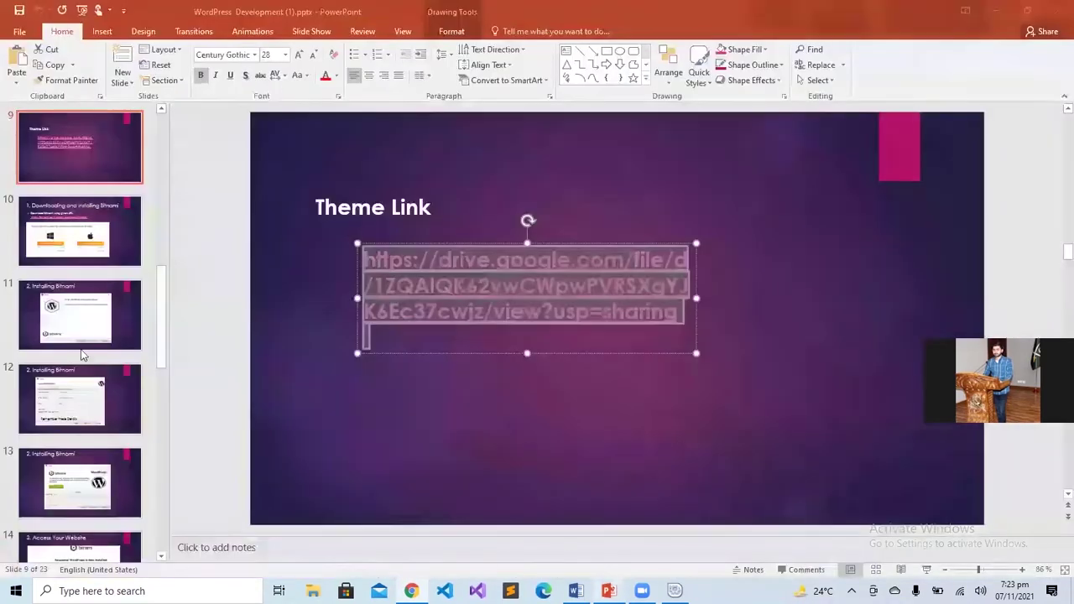
pyautogui.click(900, 569)
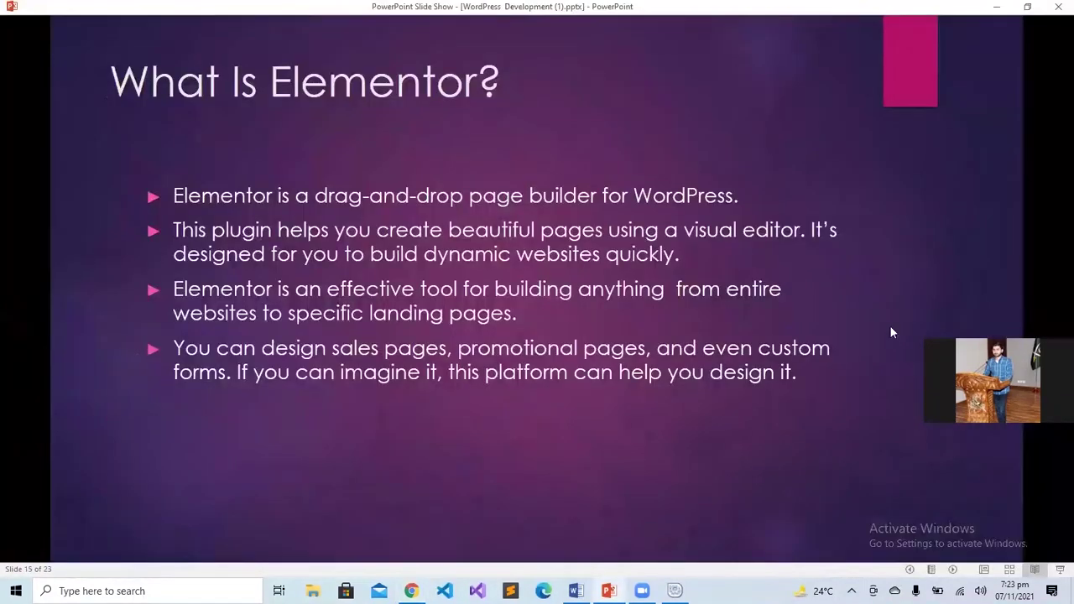
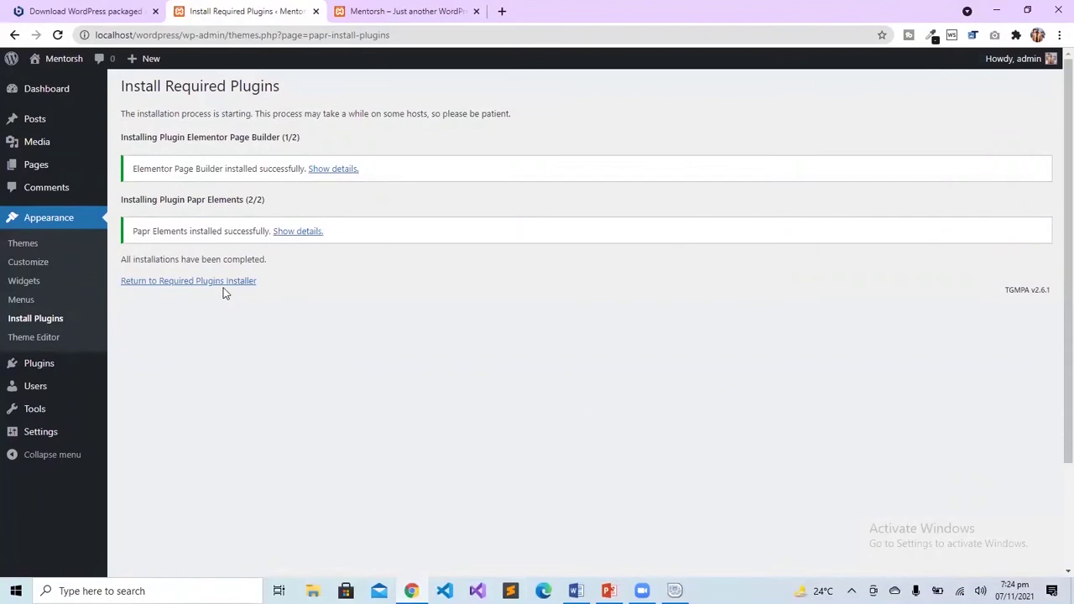
# Bulk-activate the Elementor 3.4.7 and Papr Elements 1.2 plugins from Installed Plugins.
pyautogui.click(223, 284)
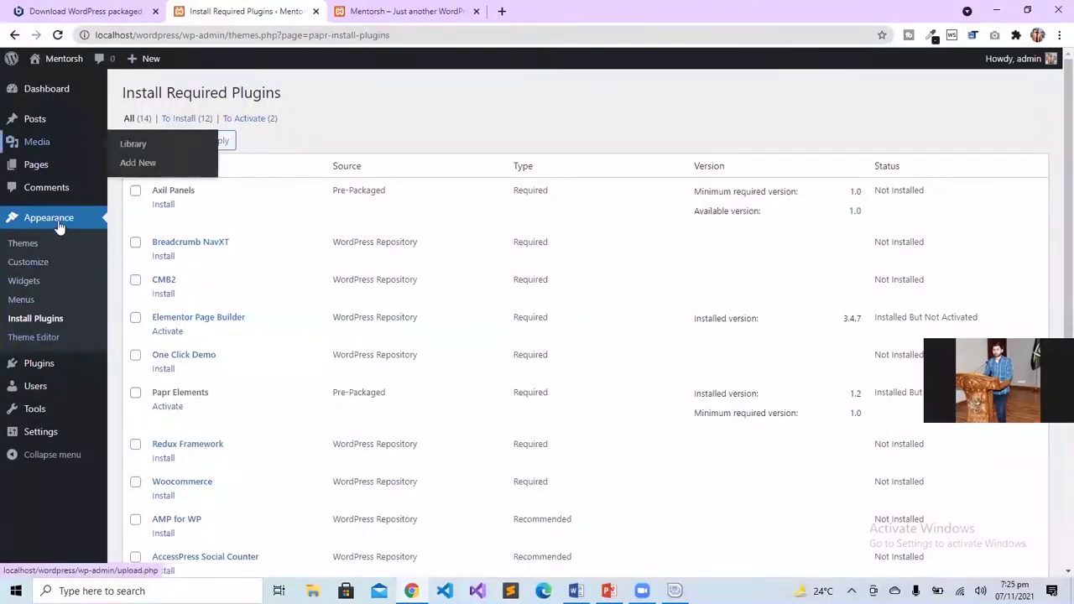
pyautogui.click(52, 365)
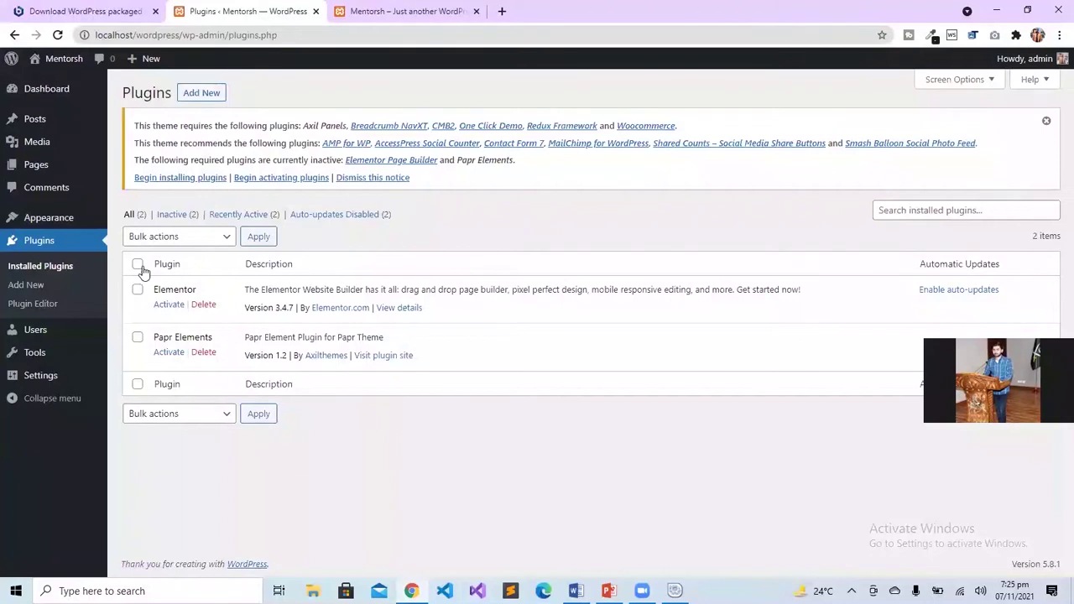
pyautogui.click(137, 265)
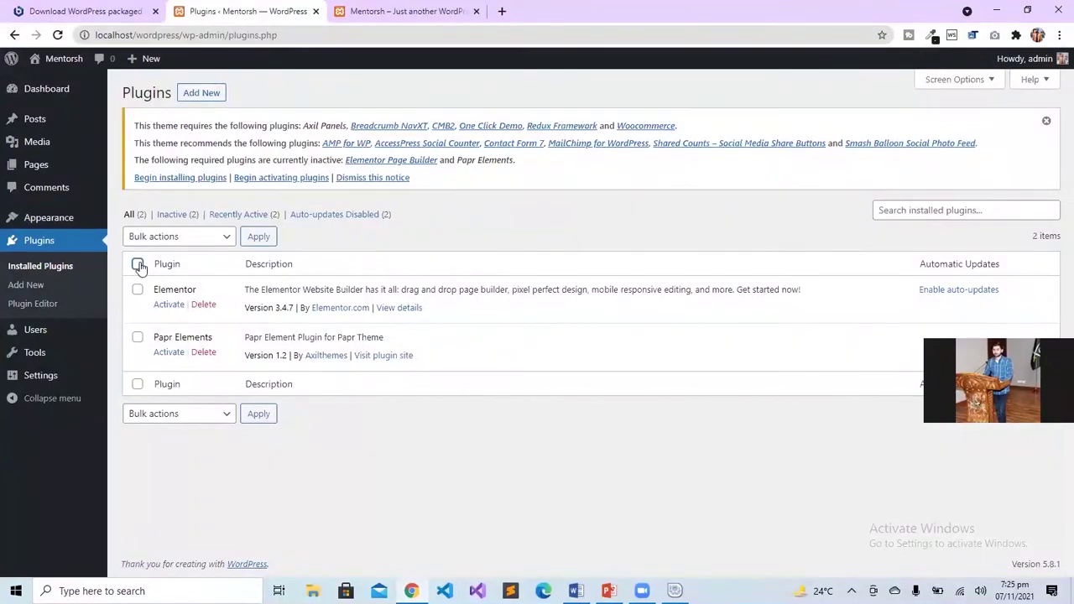
pyautogui.click(223, 238)
pyautogui.click(176, 280)
pyautogui.click(250, 239)
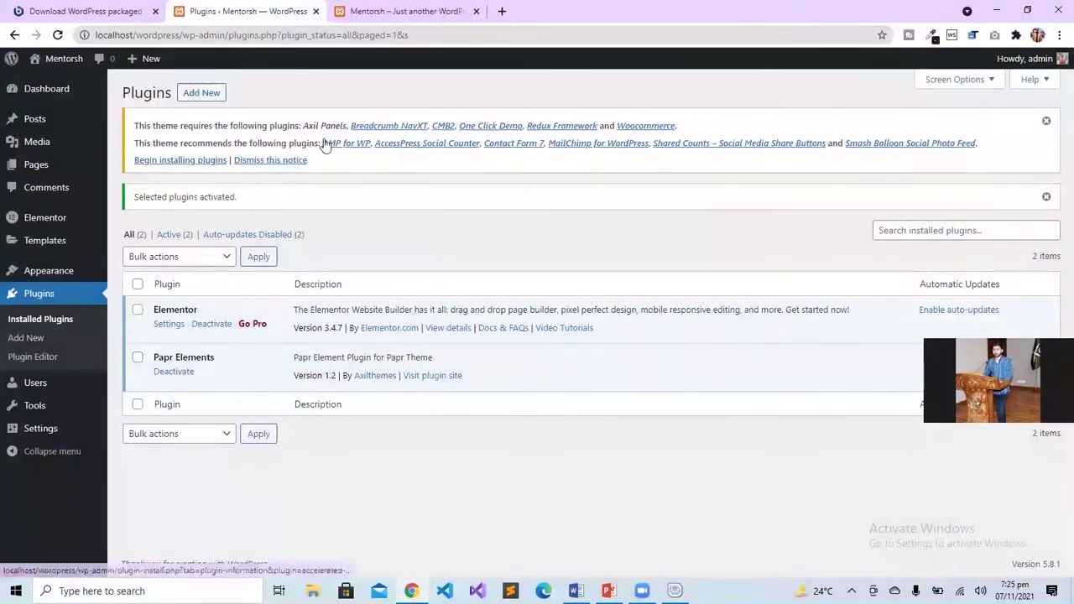
pyautogui.moveTo(28, 124)
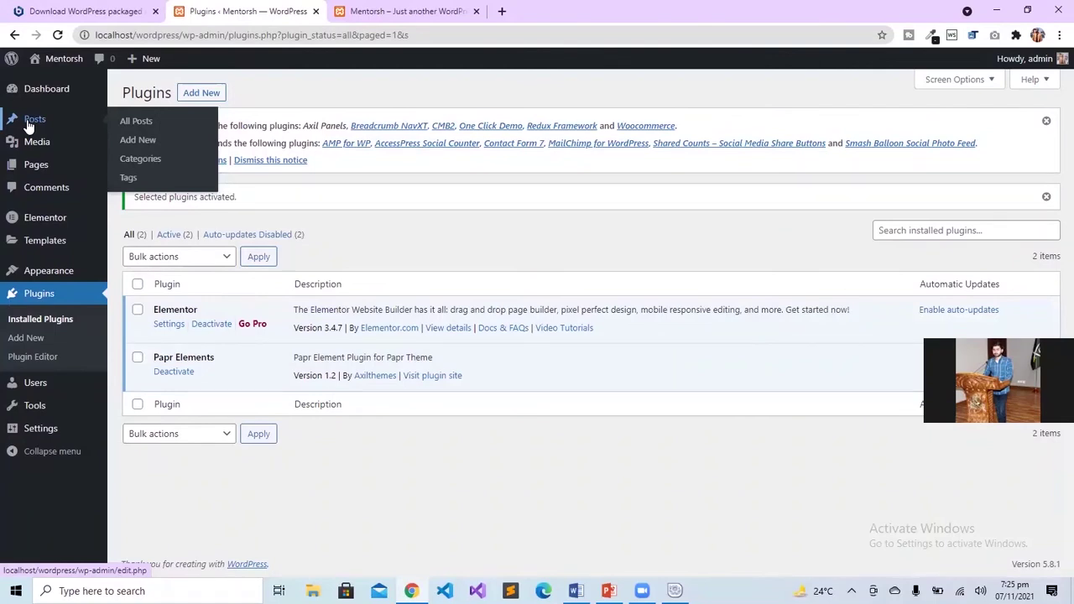
# Start a blank new post via Posts > Add New, then bring posts.docx forward in Word.
pyautogui.click(28, 124)
pyautogui.scroll(-1, 180, 316)
pyautogui.scroll(1, 180, 317)
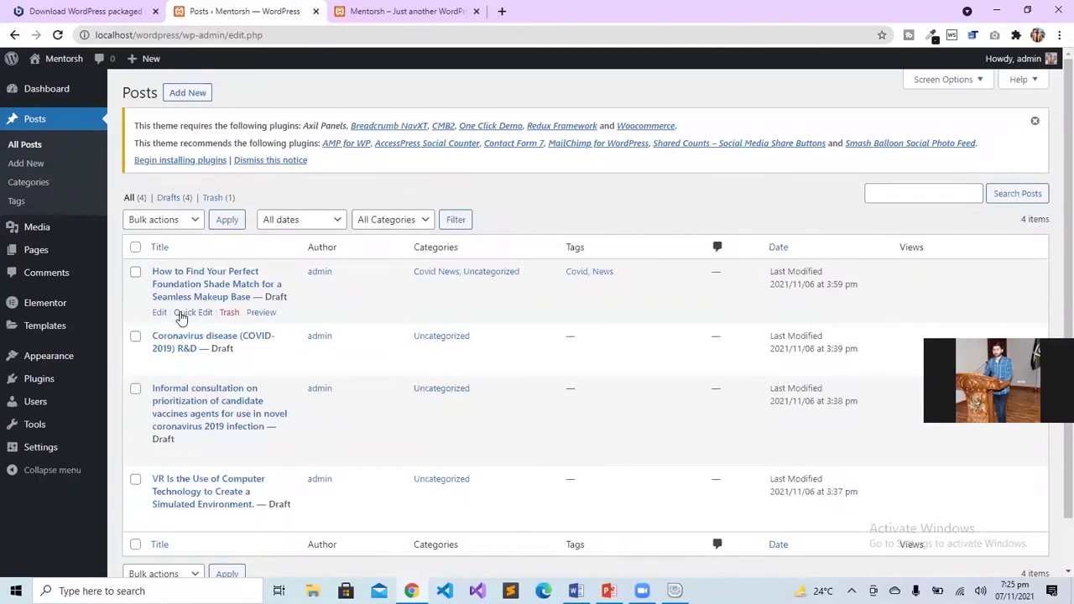
pyautogui.click(207, 93)
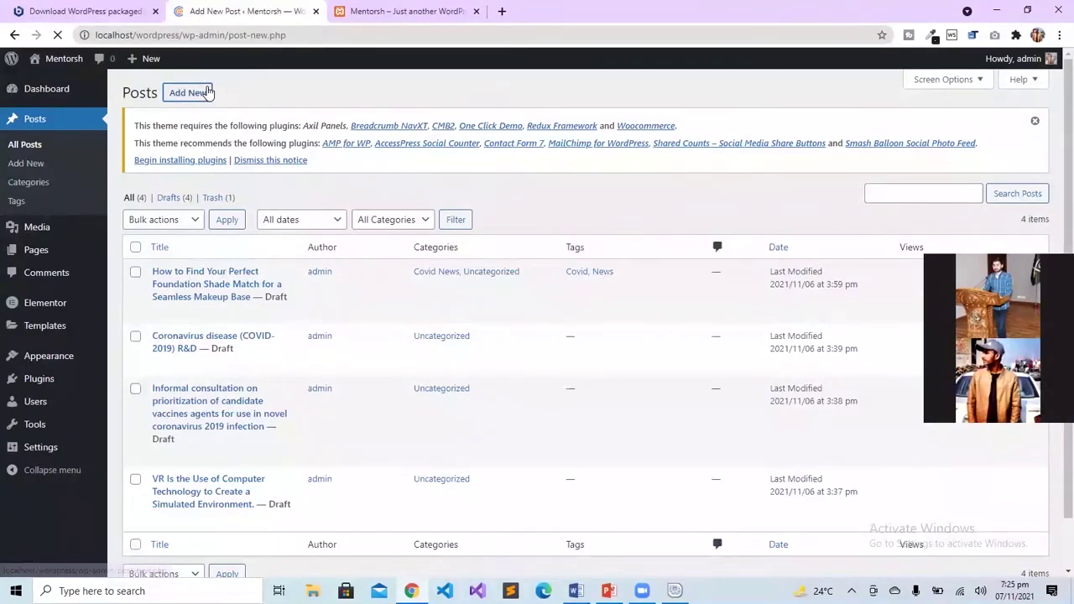
pyautogui.hotkey('alt', 'Left')
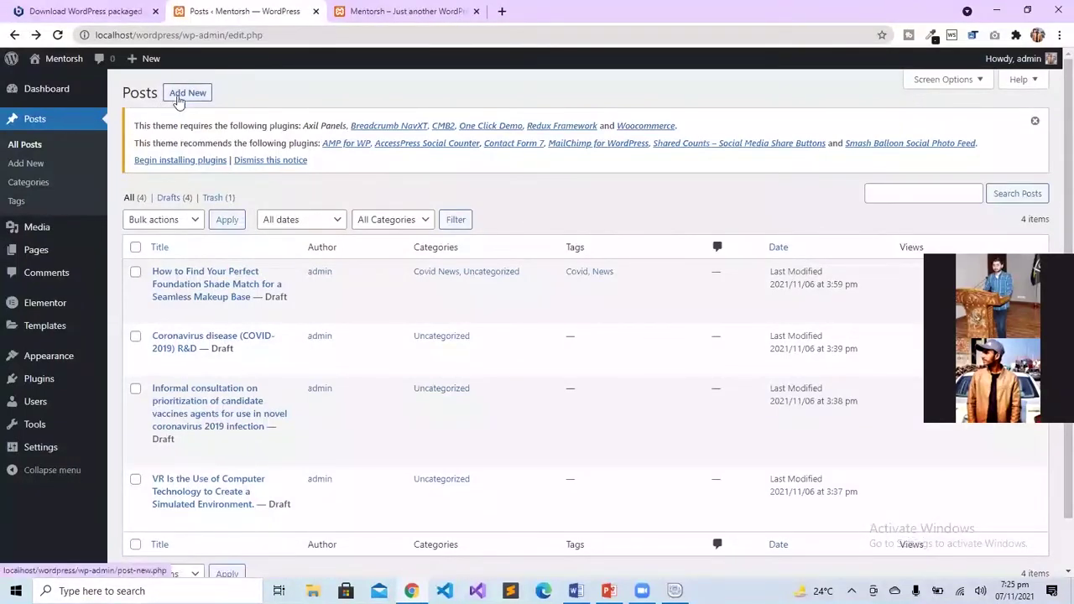
pyautogui.click(180, 95)
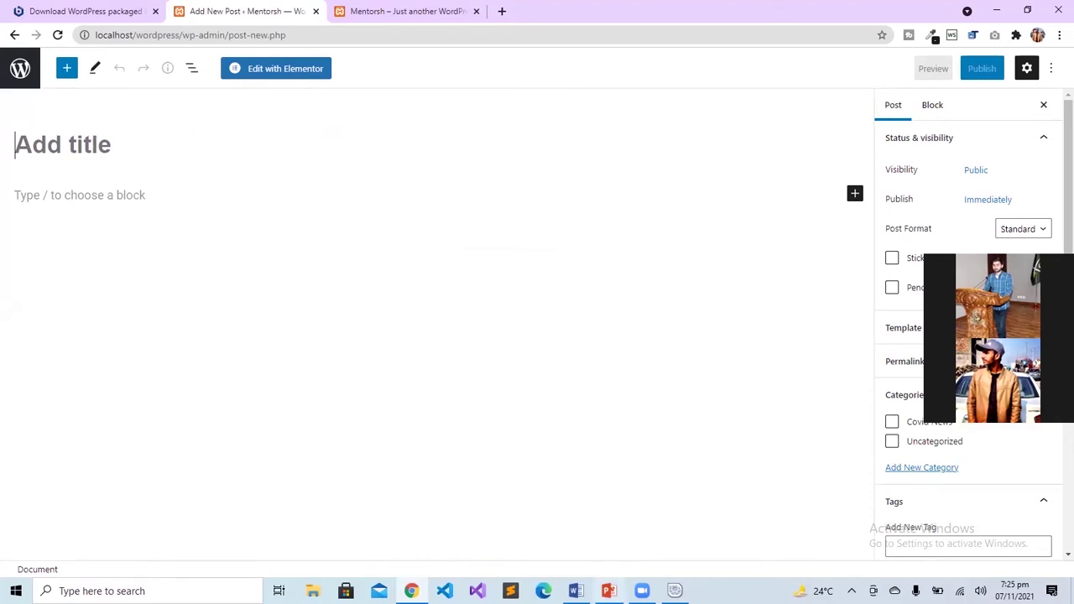
pyautogui.click(576, 591)
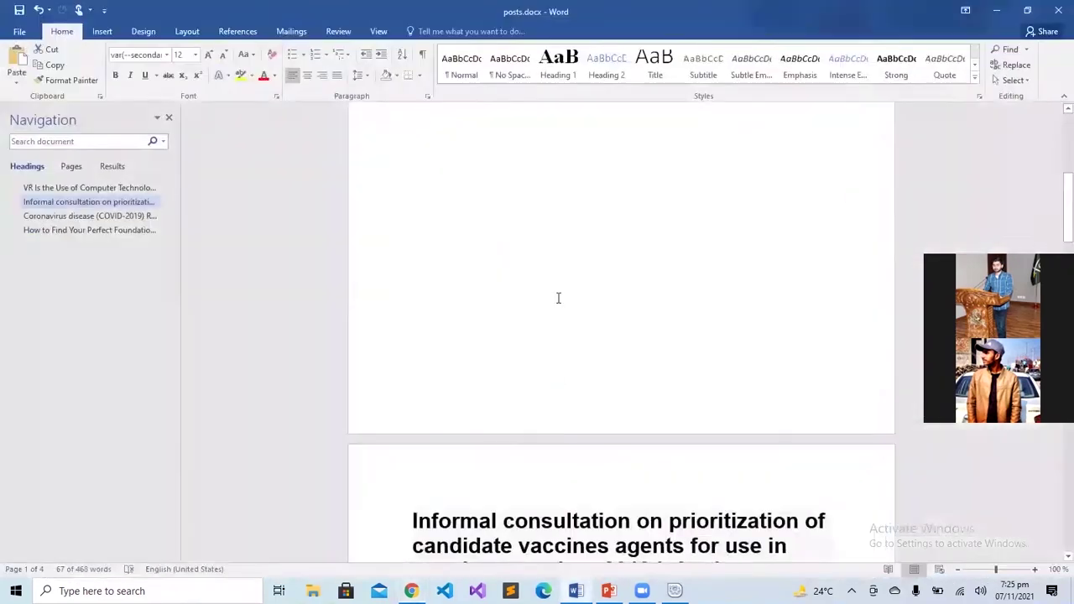
# Copy the Informal consultation vaccine-prioritization heading from Word into the new post's title.
pyautogui.scroll(-1, 671, 369)
pyautogui.scroll(-2, 453, 266)
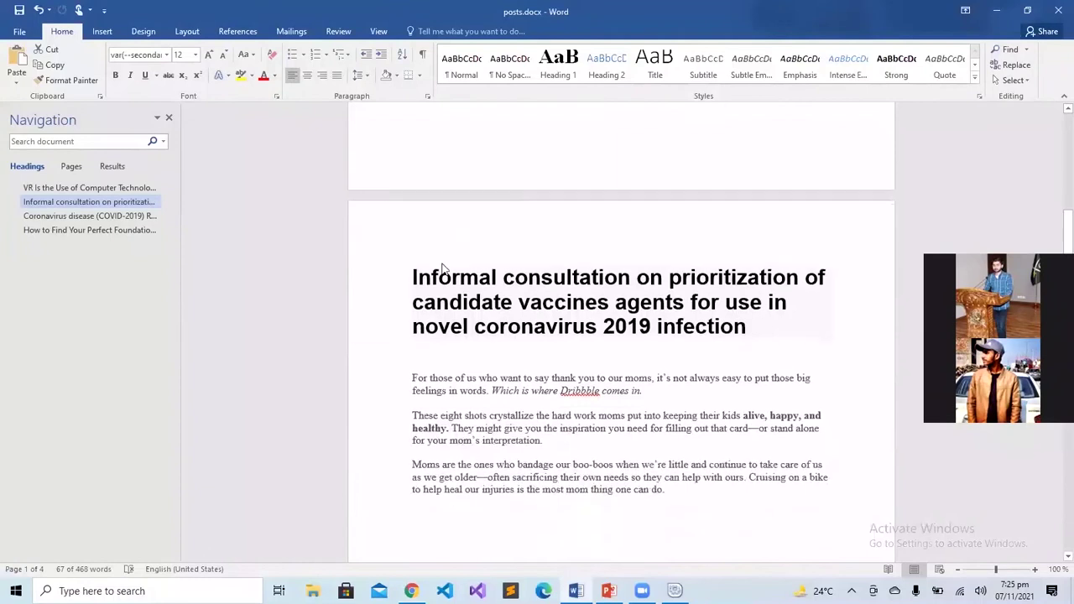
pyautogui.doubleClick(405, 273)
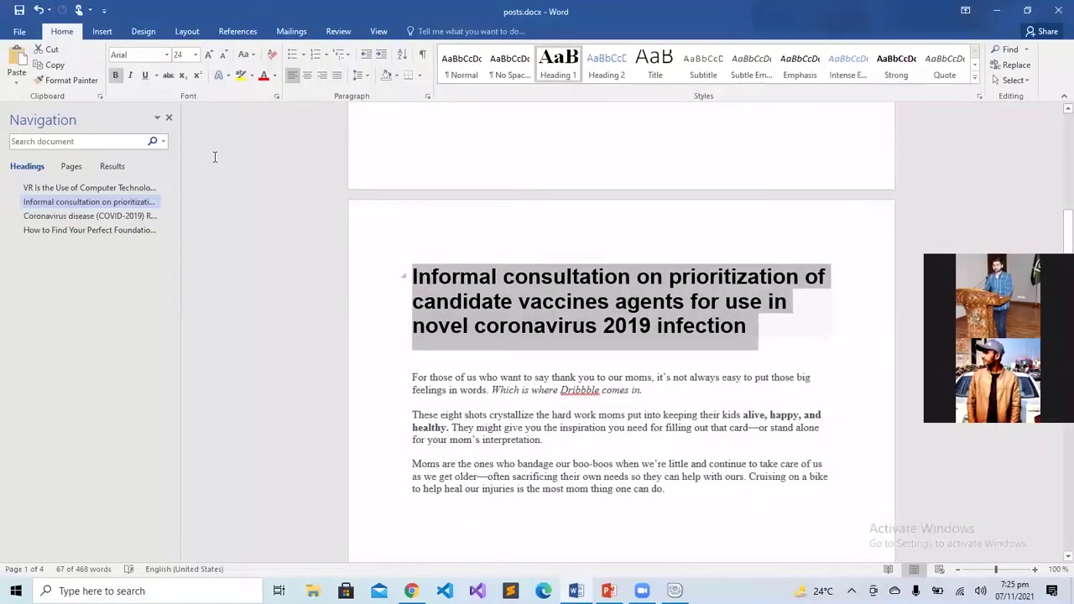
pyautogui.hotkey('ctrl', 'c')
pyautogui.hotkey('alt', 'Tab')
pyautogui.hotkey('ctrl', 'v')
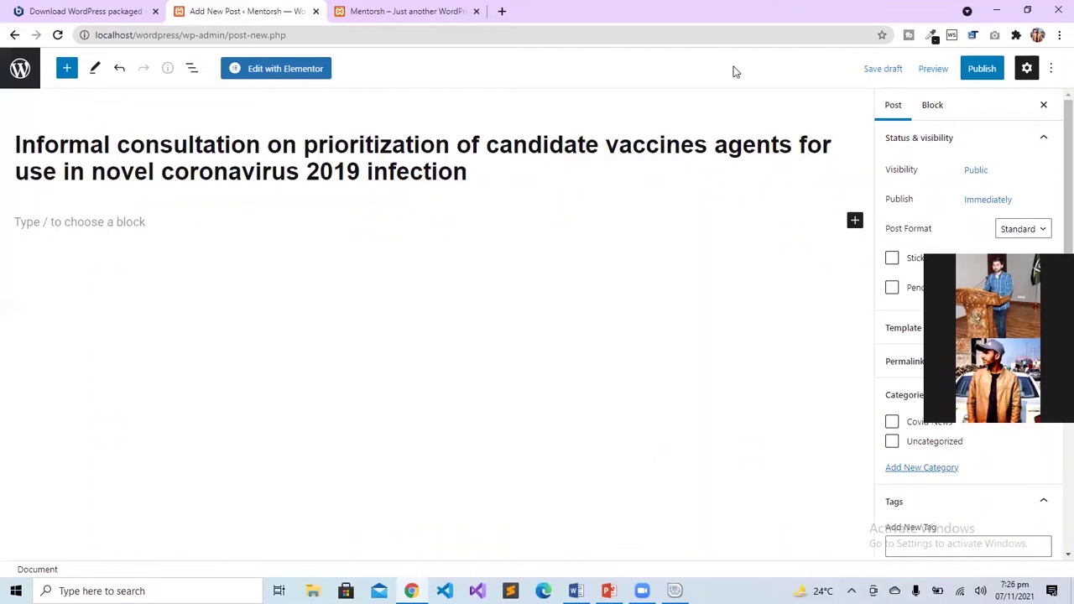
# Upload the neon NEW POST image into an image block under the title and centre it.
pyautogui.click(333, 246)
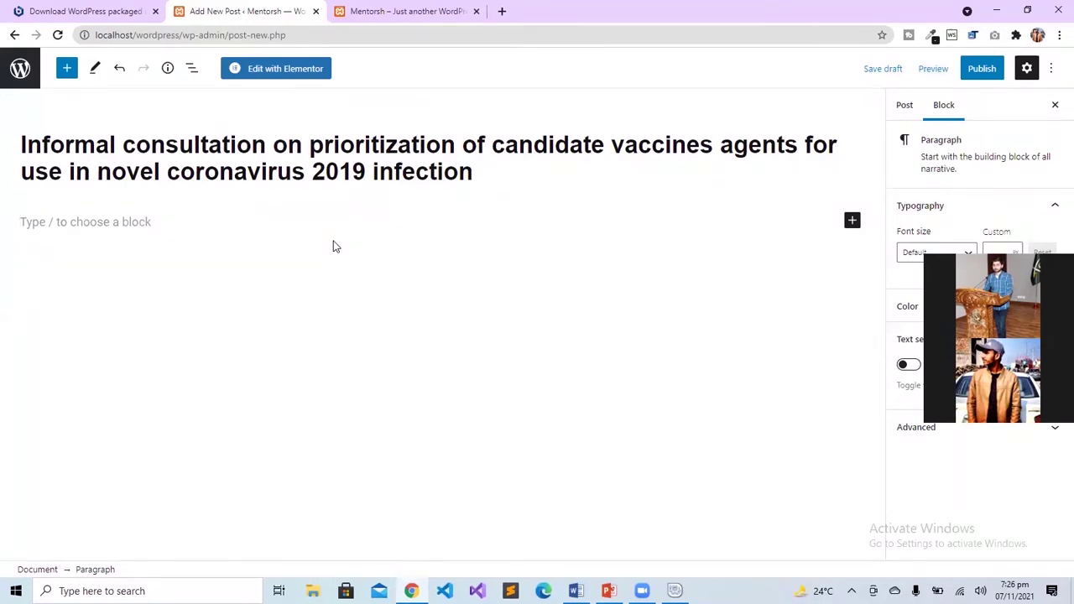
pyautogui.click(850, 221)
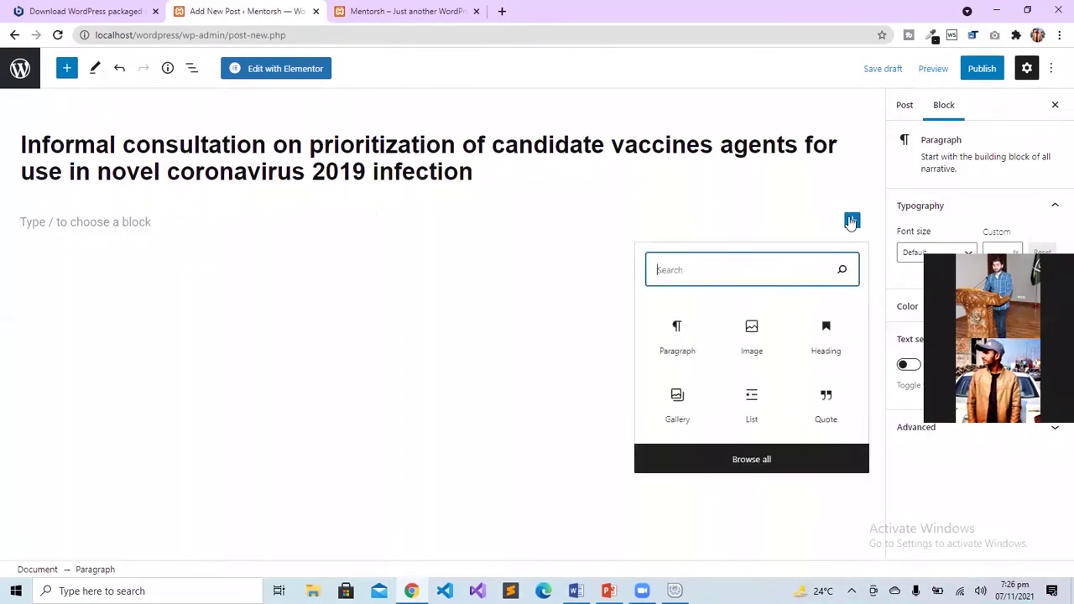
pyautogui.click(773, 333)
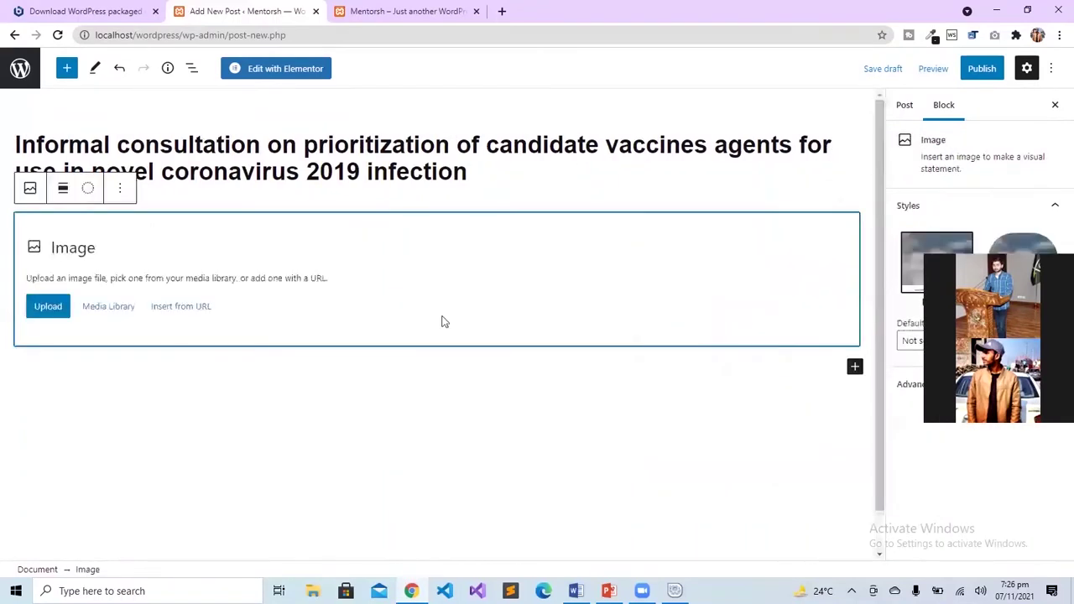
pyautogui.click(50, 307)
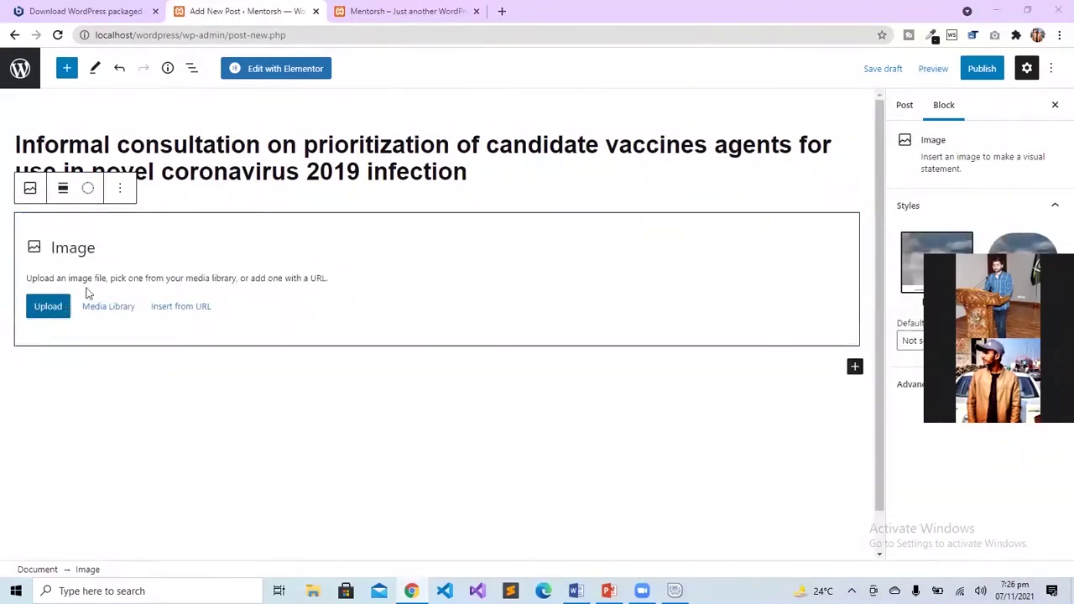
pyautogui.click(340, 186)
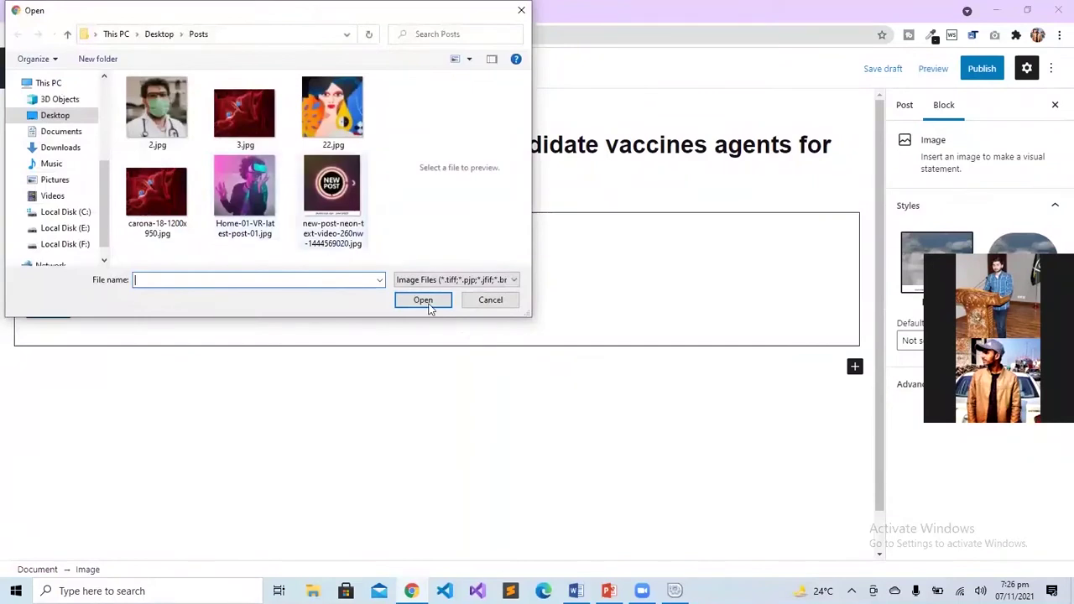
pyautogui.click(427, 305)
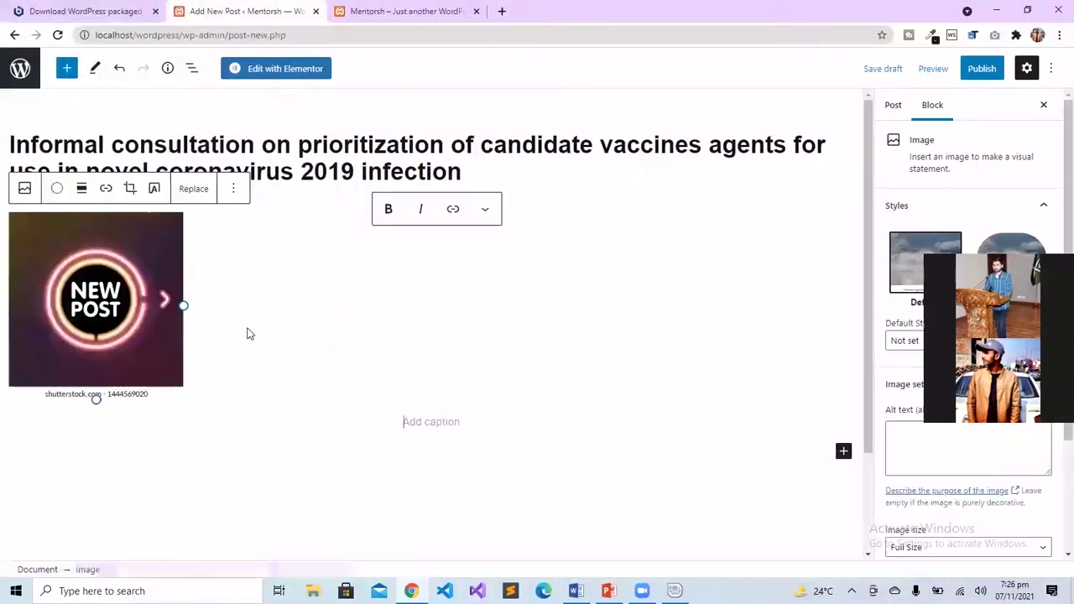
pyautogui.click(82, 191)
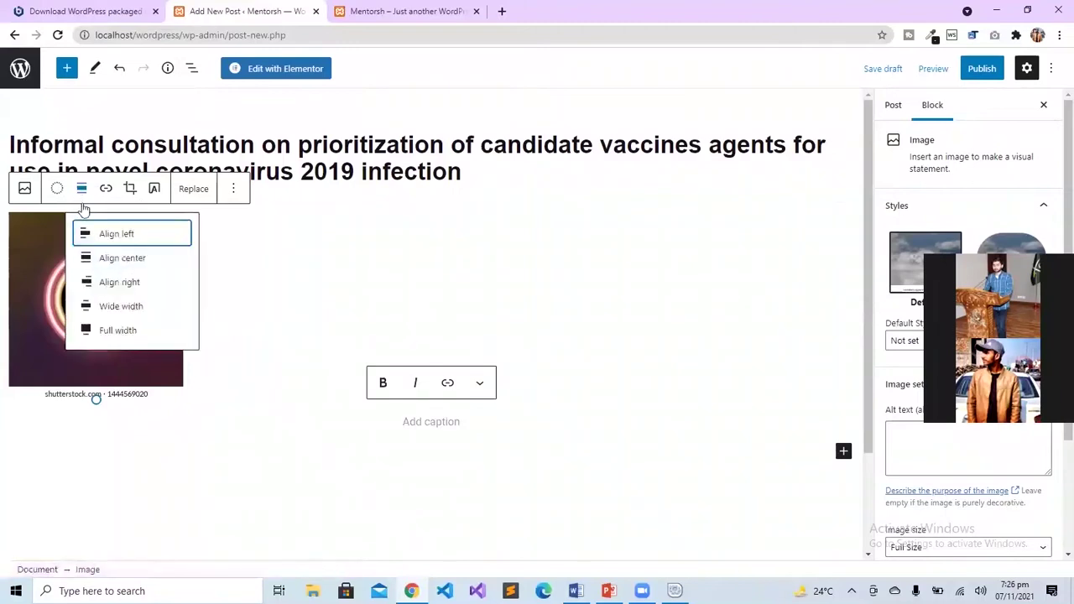
pyautogui.click(107, 258)
# Add an empty paragraph block below the centred image.
pyautogui.scroll(-1, 357, 369)
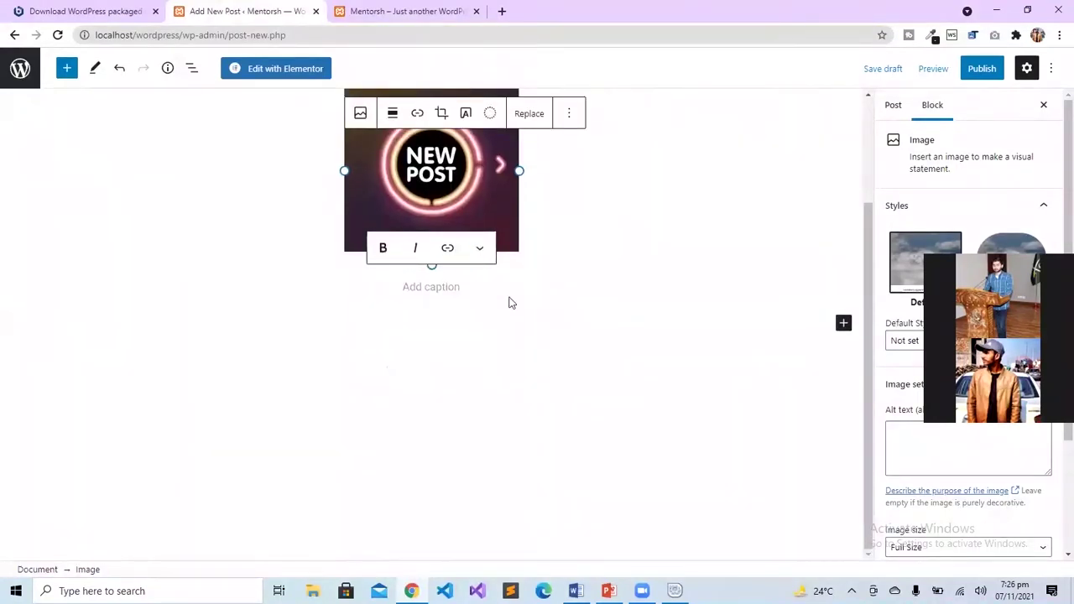
pyautogui.click(451, 300)
pyautogui.scroll(1, 450, 300)
pyautogui.scroll(1, 451, 301)
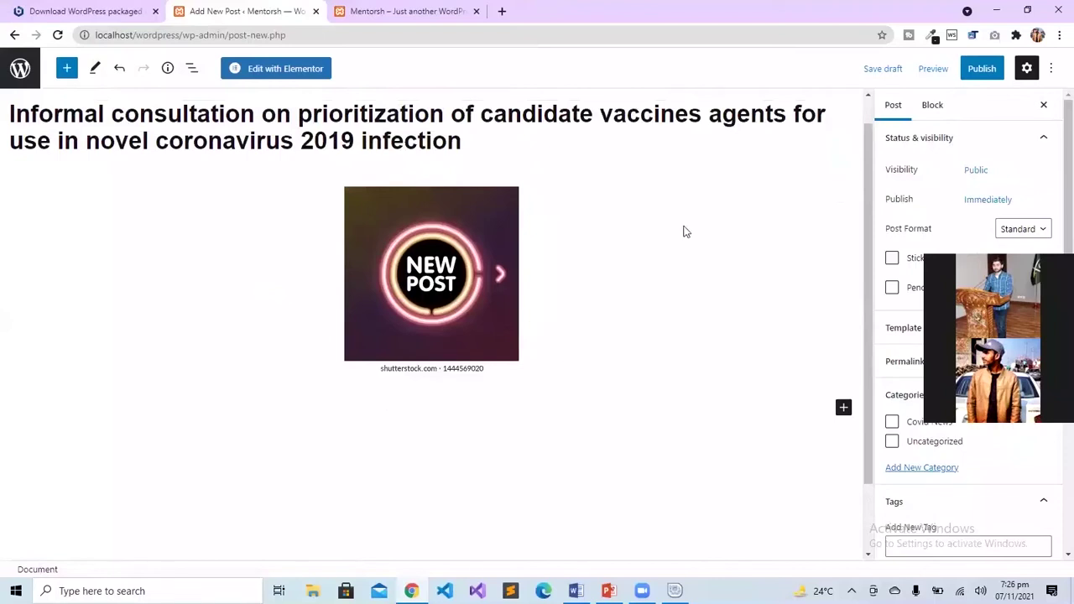
pyautogui.scroll(-2, 695, 442)
pyautogui.click(715, 343)
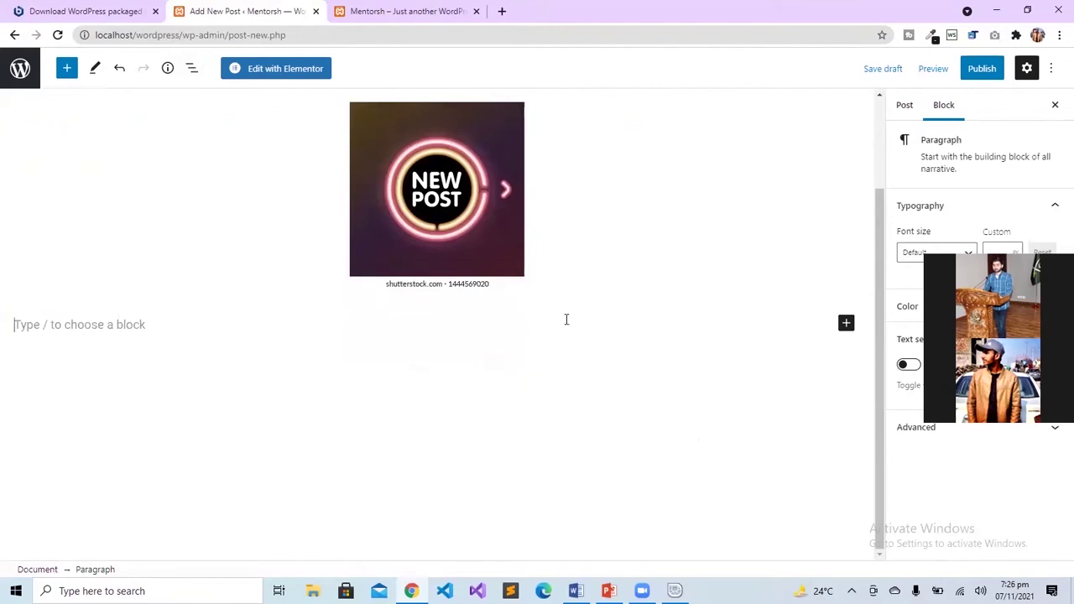
pyautogui.click(847, 324)
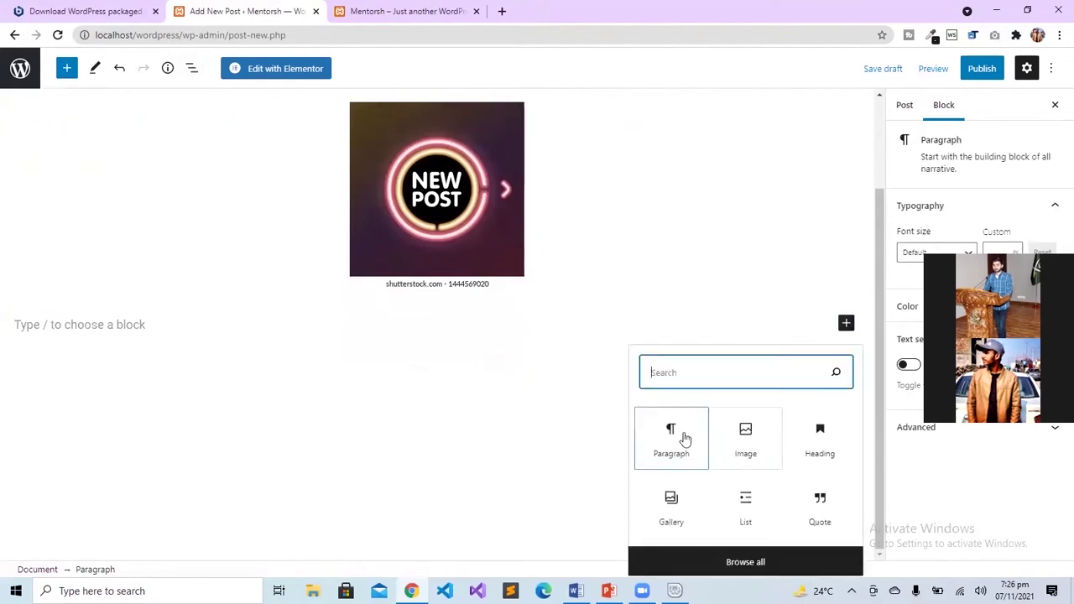
pyautogui.click(683, 439)
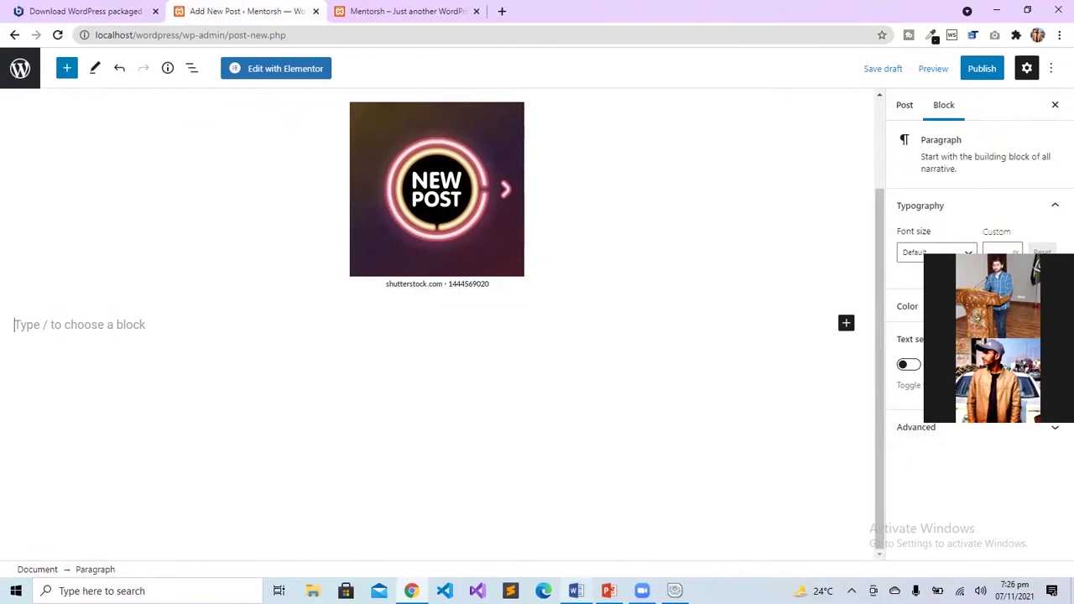
pyautogui.hotkey('alt', 'Tab')
# Paste the three body paragraphs from posts.docx into the empty paragraph under the image.
pyautogui.moveTo(424, 375); pyautogui.dragTo(682, 492)
pyautogui.hotkey('ctrl', 'c')
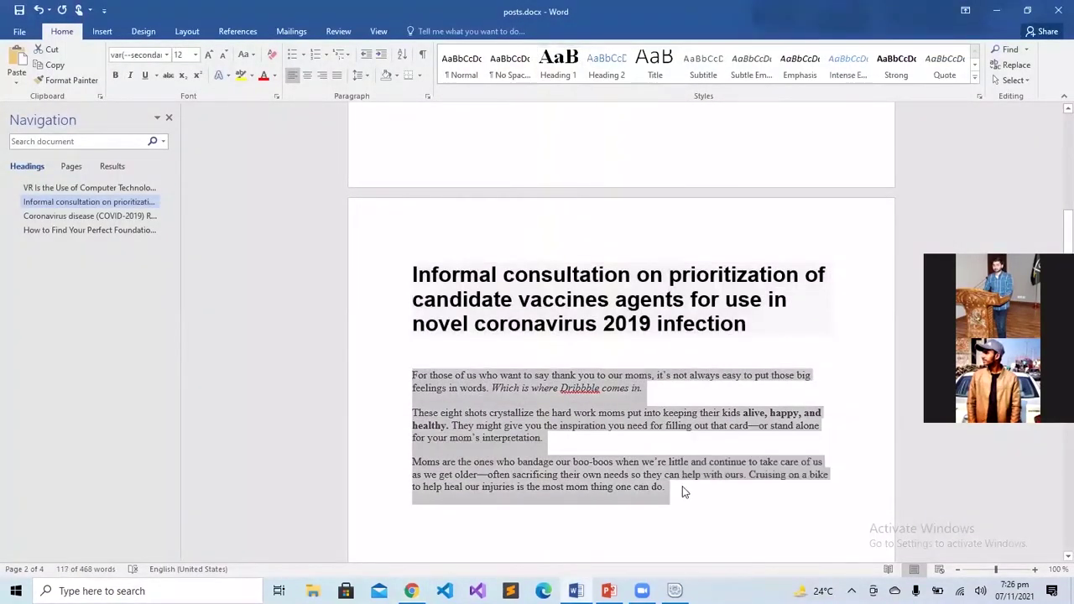
pyautogui.hotkey('alt', 'Tab')
pyautogui.hotkey('ctrl', 'v')
pyautogui.scroll(3, 447, 342)
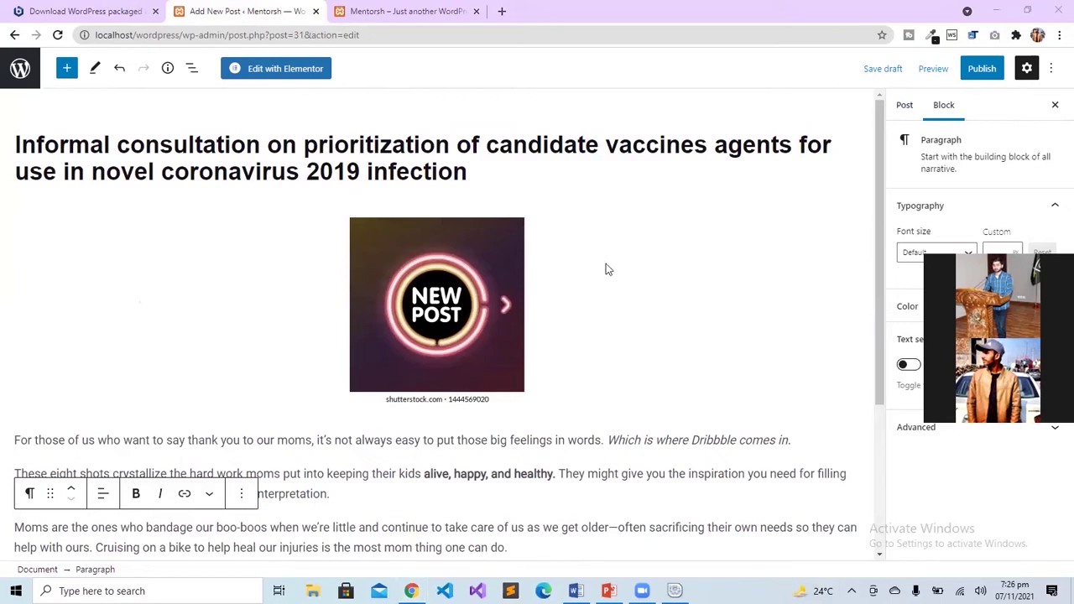
# Create a new category 'New P' in the post settings and assign it to the post.
pyautogui.click(903, 108)
pyautogui.scroll(-2, 912, 355)
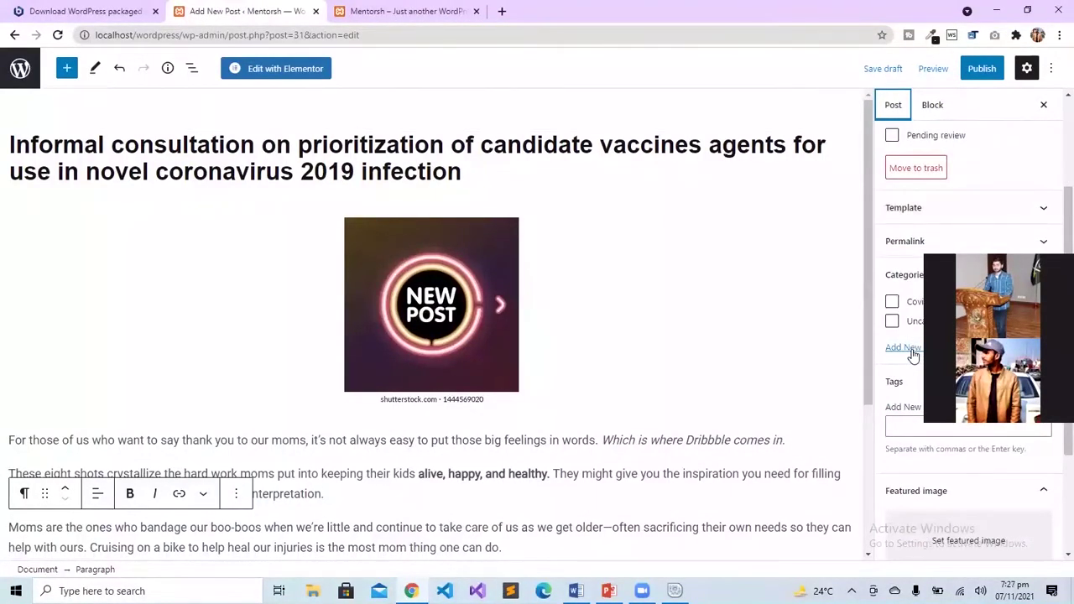
pyautogui.click(893, 321)
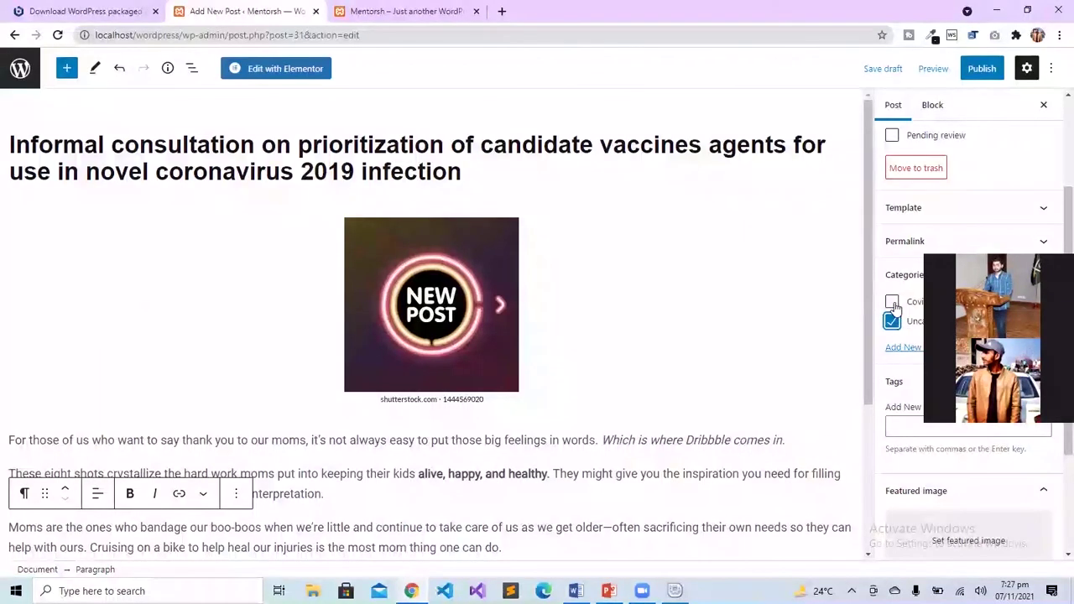
pyautogui.click(906, 349)
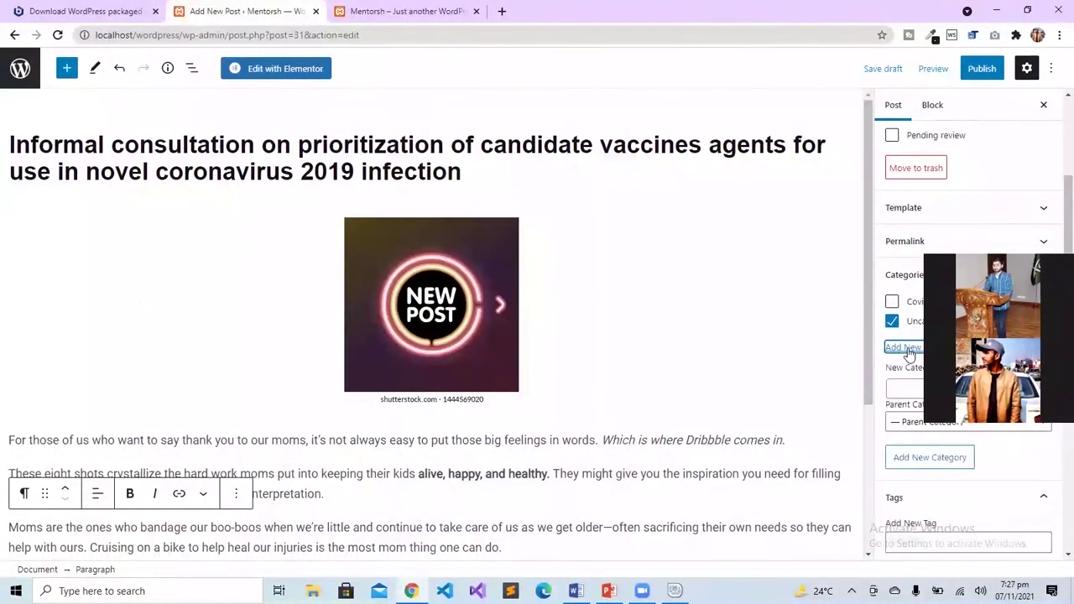
pyautogui.click(920, 387)
pyautogui.write('New Po')
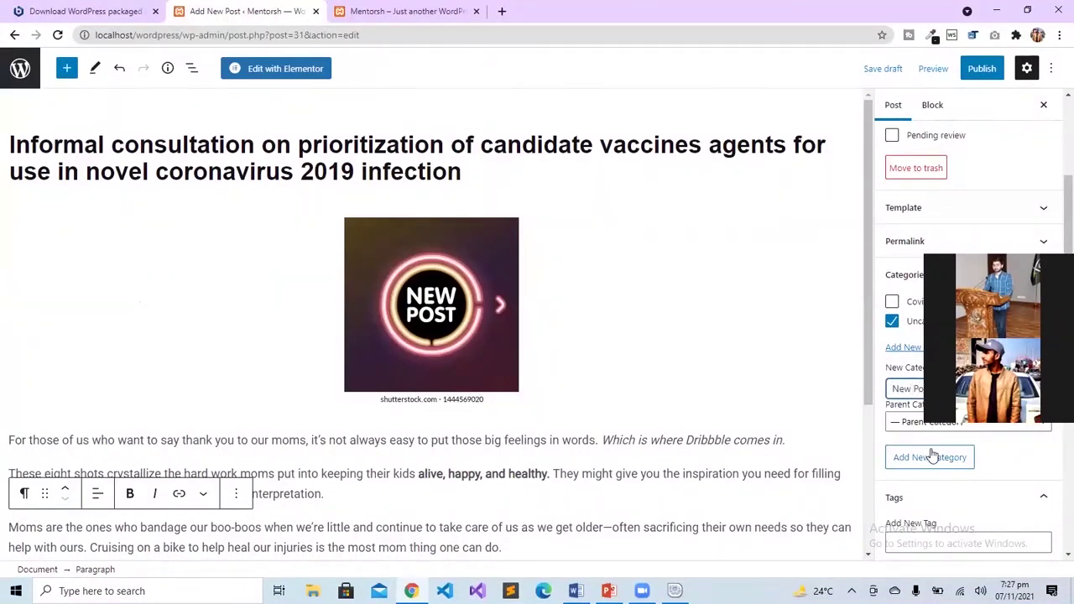
pyautogui.click(932, 457)
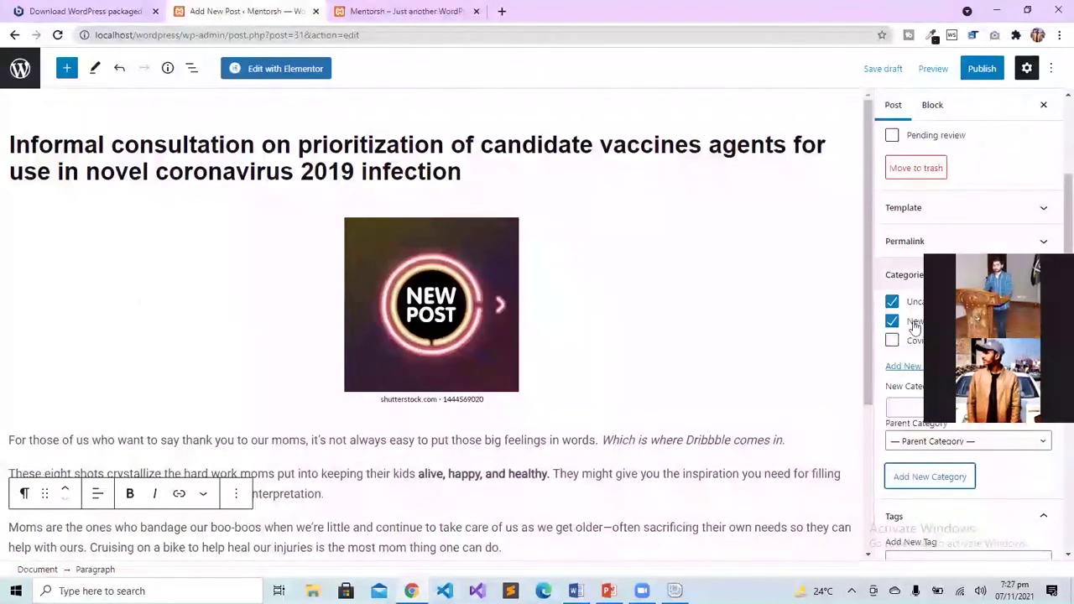
# Add the tag 'Web Post' to the post, replacing a mistyped entry.
pyautogui.scroll(-1, 836, 335)
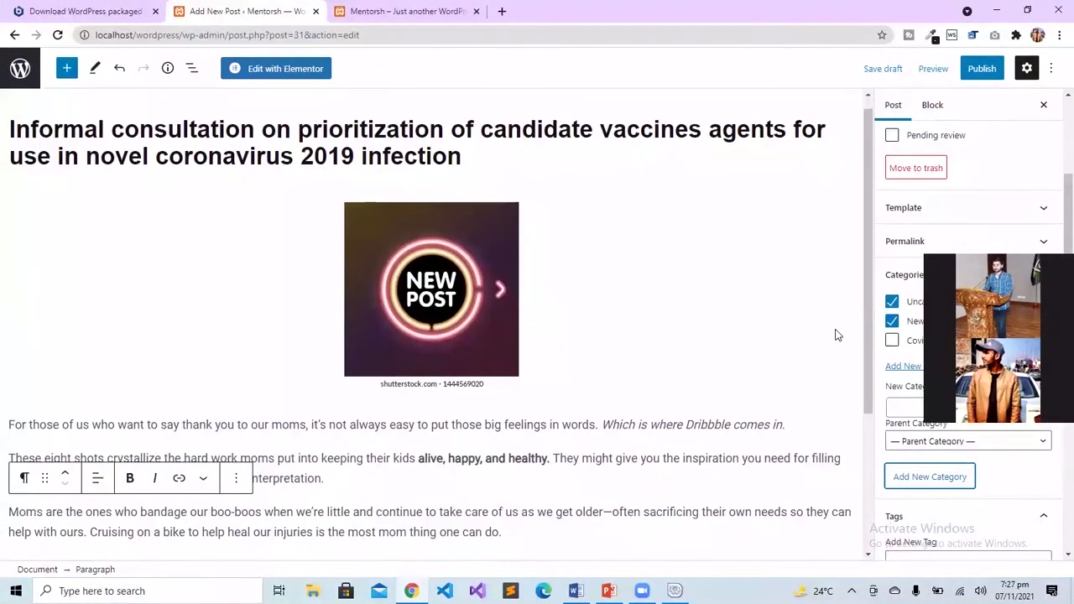
pyautogui.click(940, 274)
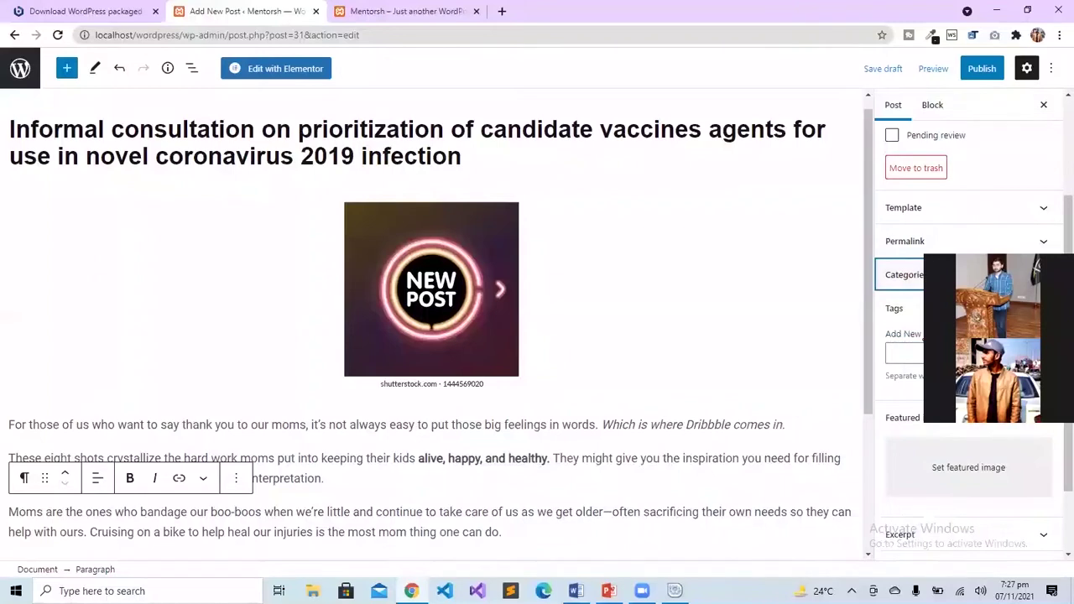
pyautogui.scroll(-1, 965, 336)
pyautogui.click(922, 316)
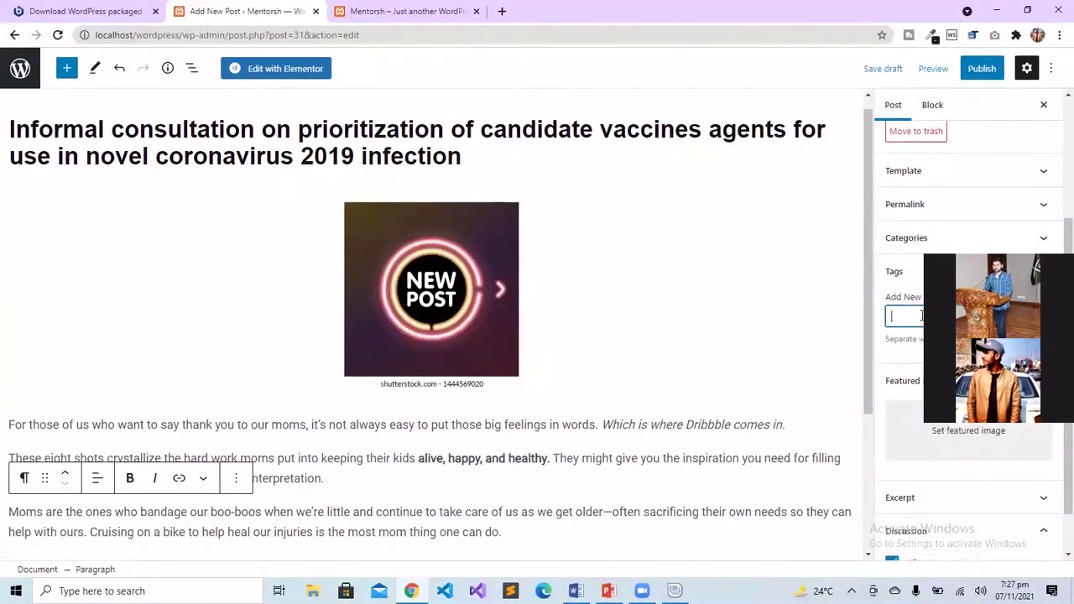
pyautogui.write('New po')
pyautogui.hotkey('ctrl', 'a')
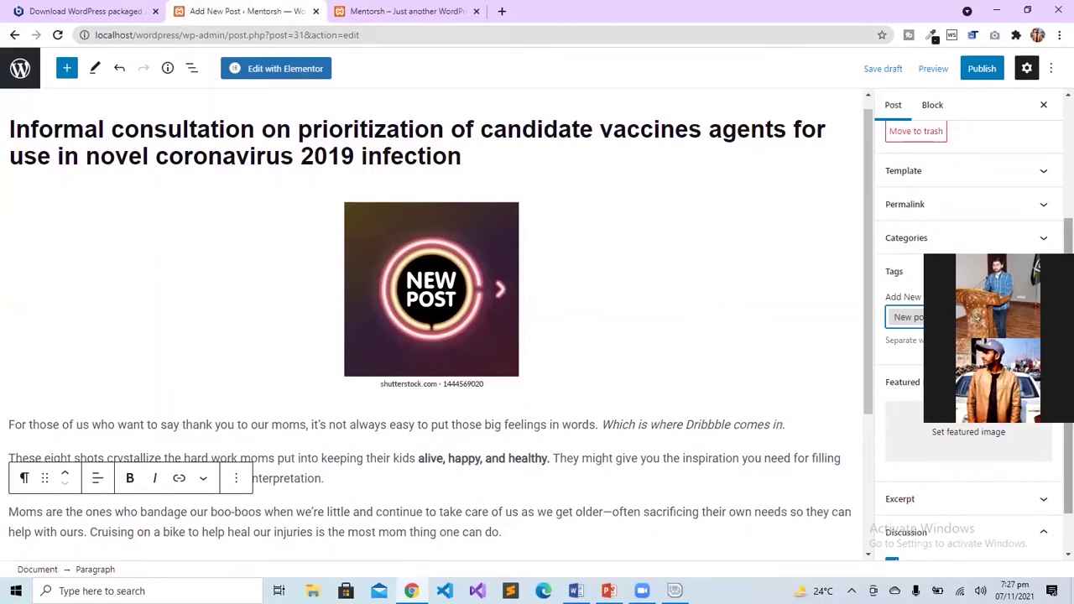
pyautogui.press('BackSpace')
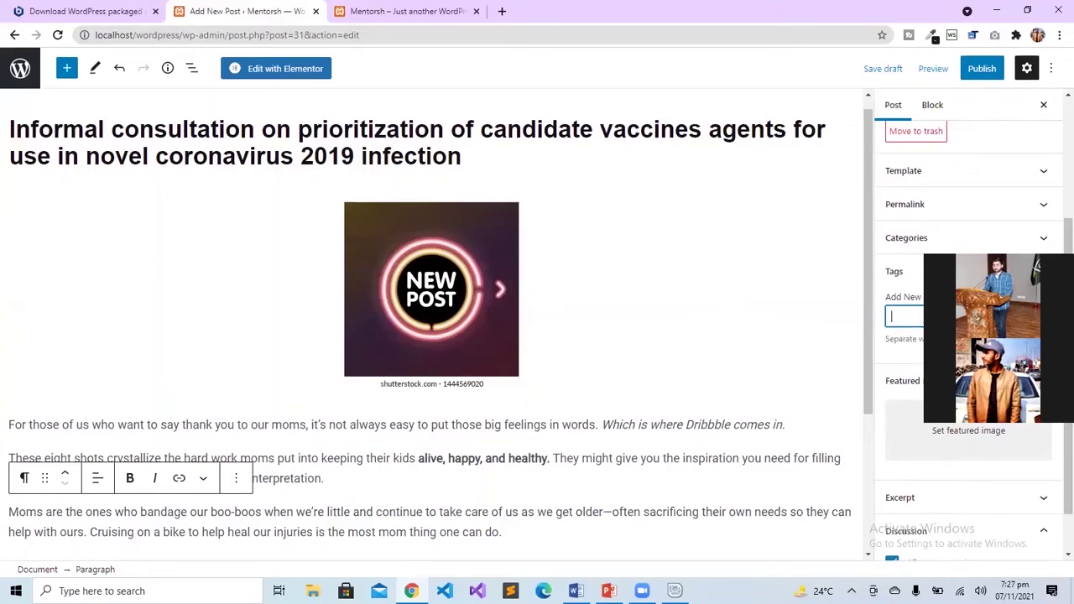
pyautogui.write('Web Pos')
pyautogui.press('Return')
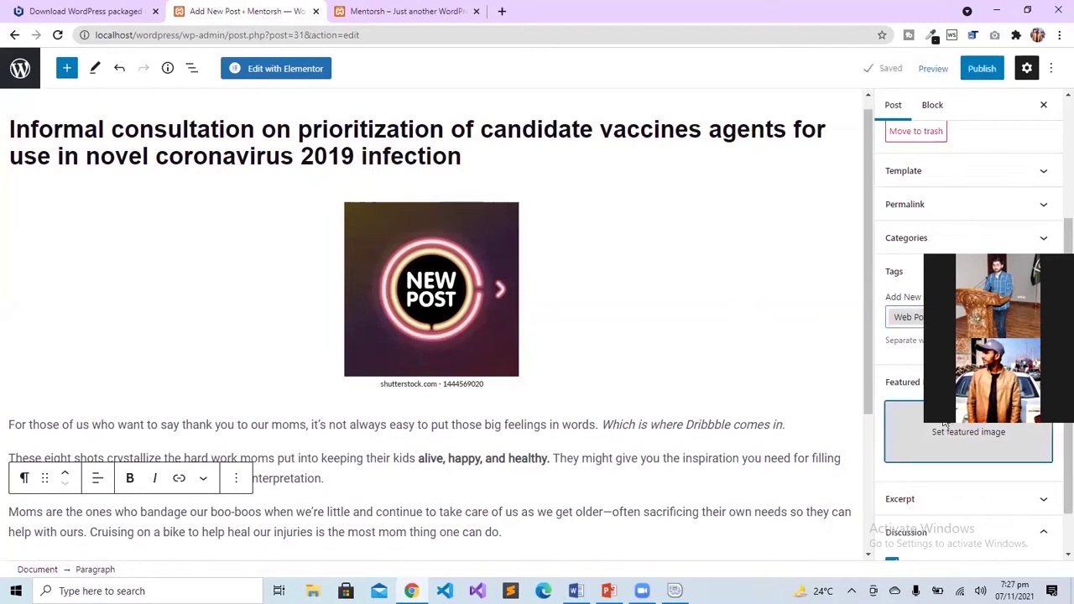
# Set the NEW POST image as the post's featured image.
pyautogui.click(947, 428)
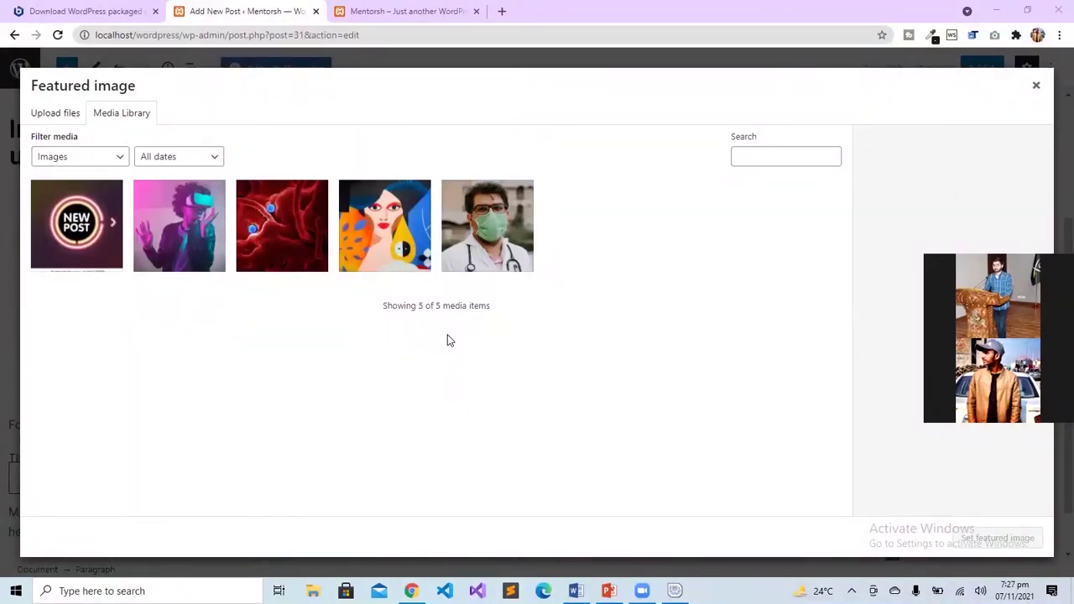
pyautogui.click(110, 205)
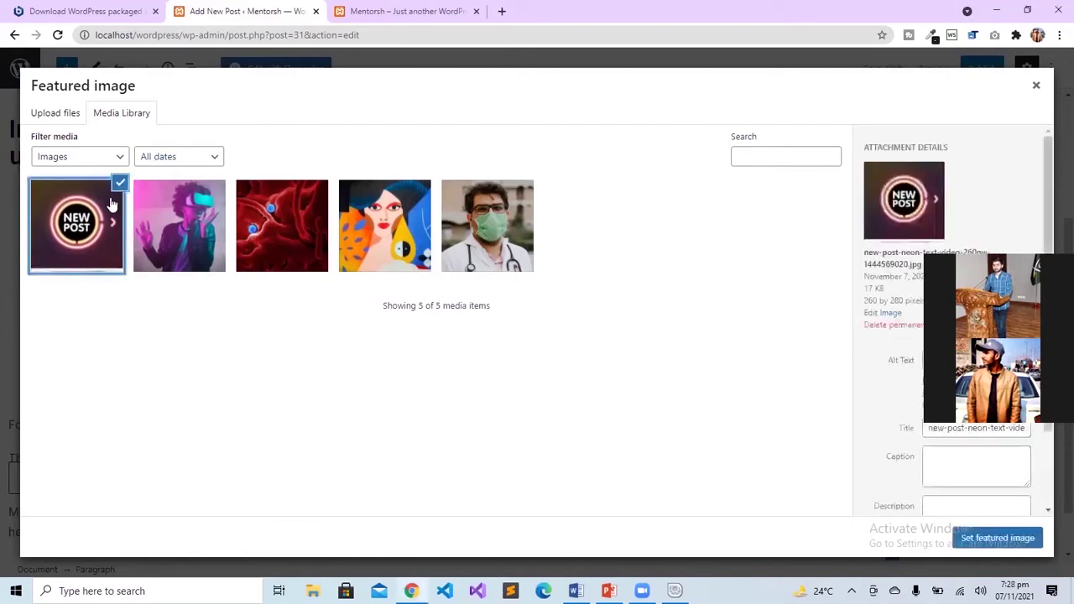
pyautogui.click(969, 539)
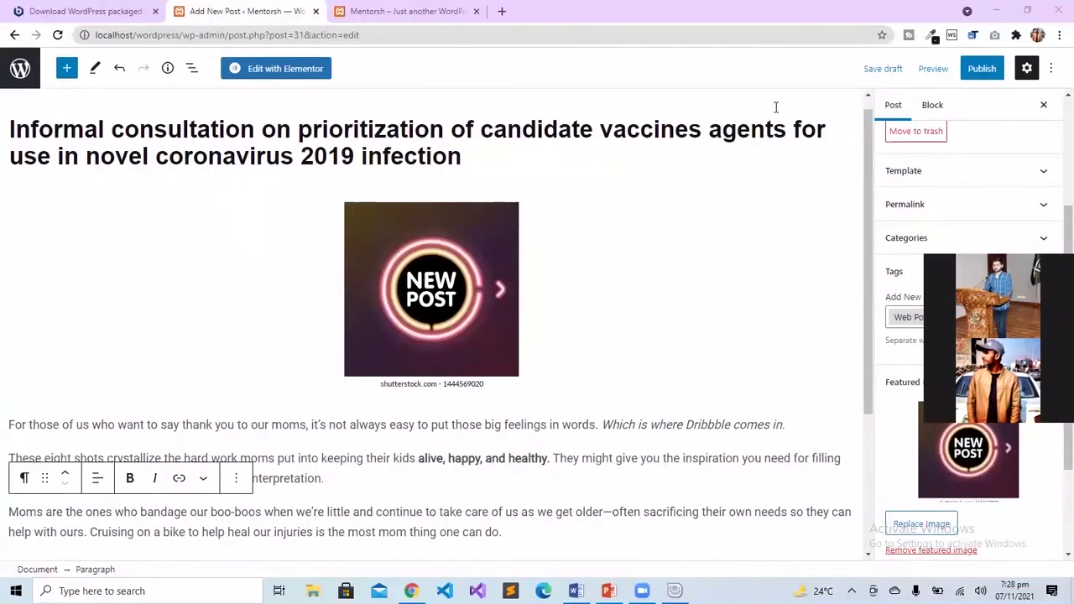
# Publish the post and view it live on the site.
pyautogui.click(988, 74)
pyautogui.click(950, 73)
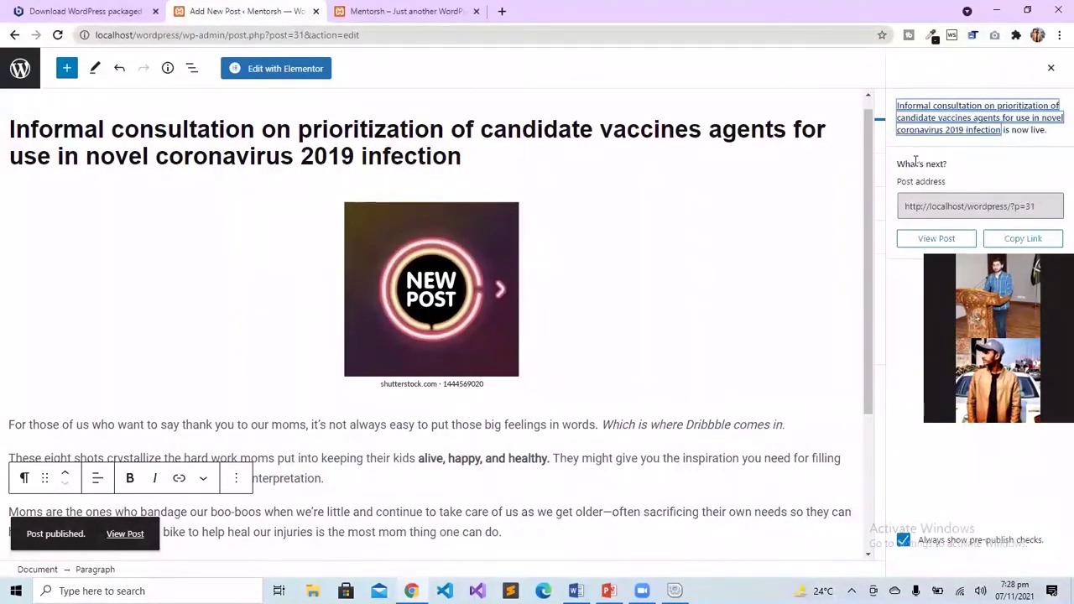
pyautogui.click(109, 541)
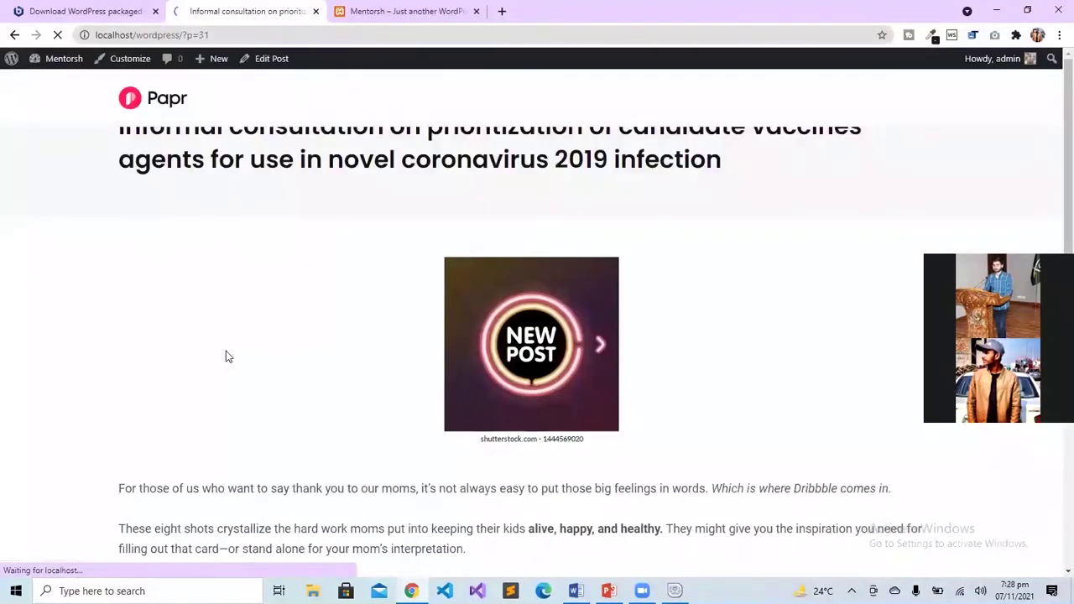
pyautogui.scroll(-1, 356, 276)
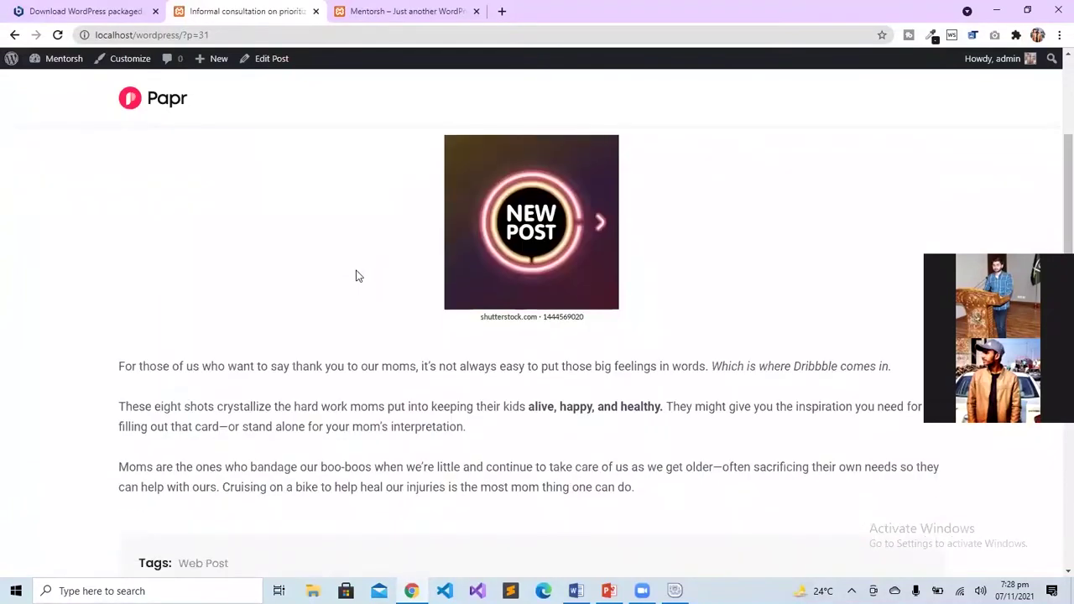
pyautogui.scroll(1, 357, 276)
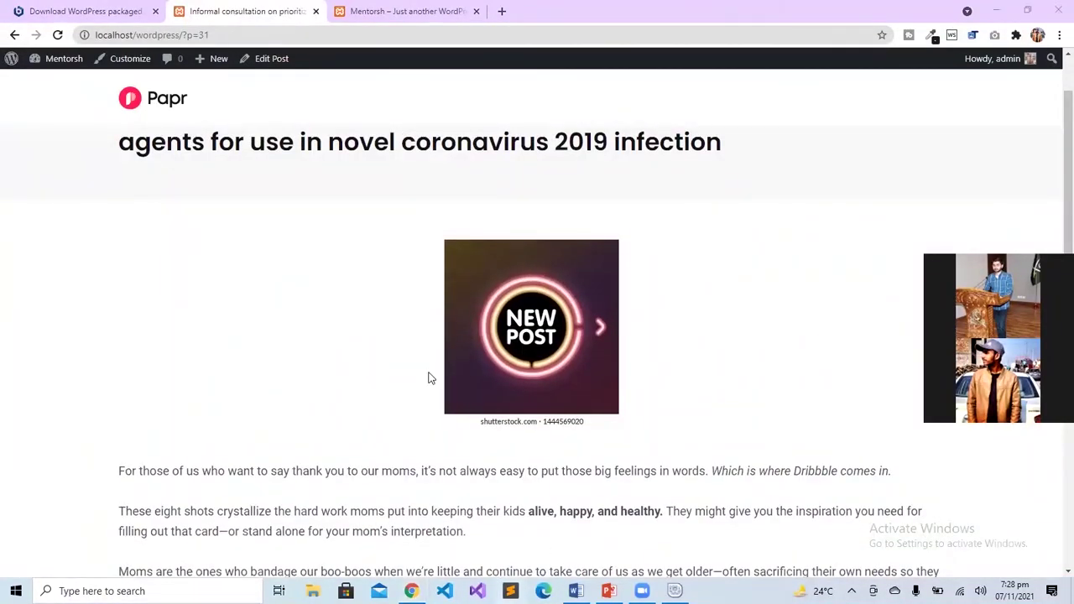
# Check the Post Detail Page slide in PowerPoint, then return to the live post.
pyautogui.click(609, 591)
pyautogui.scroll(6, 78, 229)
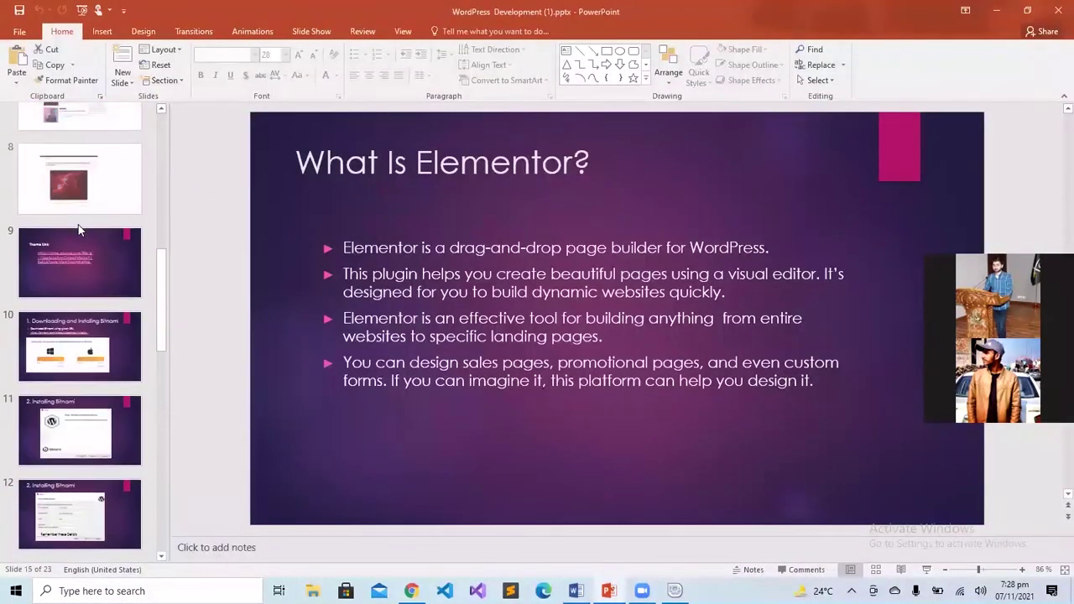
pyautogui.click(80, 220)
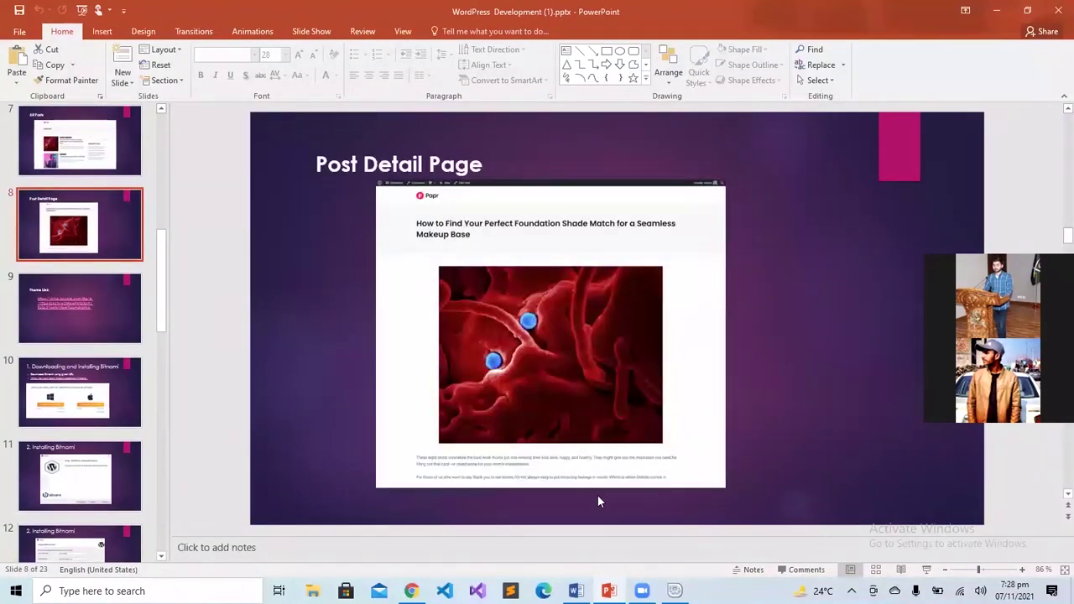
pyautogui.click(415, 589)
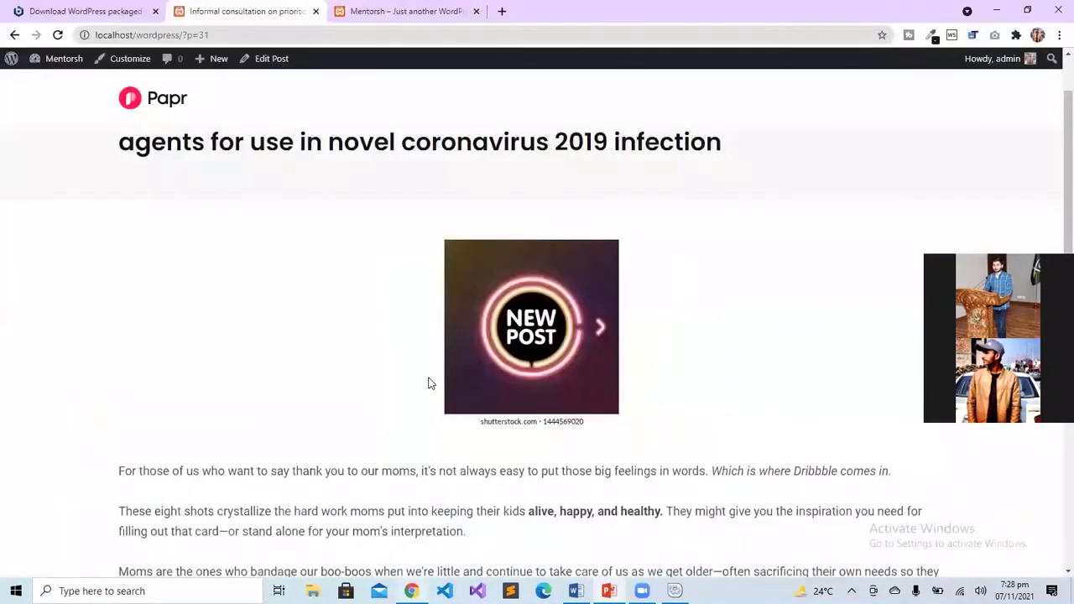
# Go from the live post back to the admin Dashboard and open All Posts.
pyautogui.scroll(-2, 429, 378)
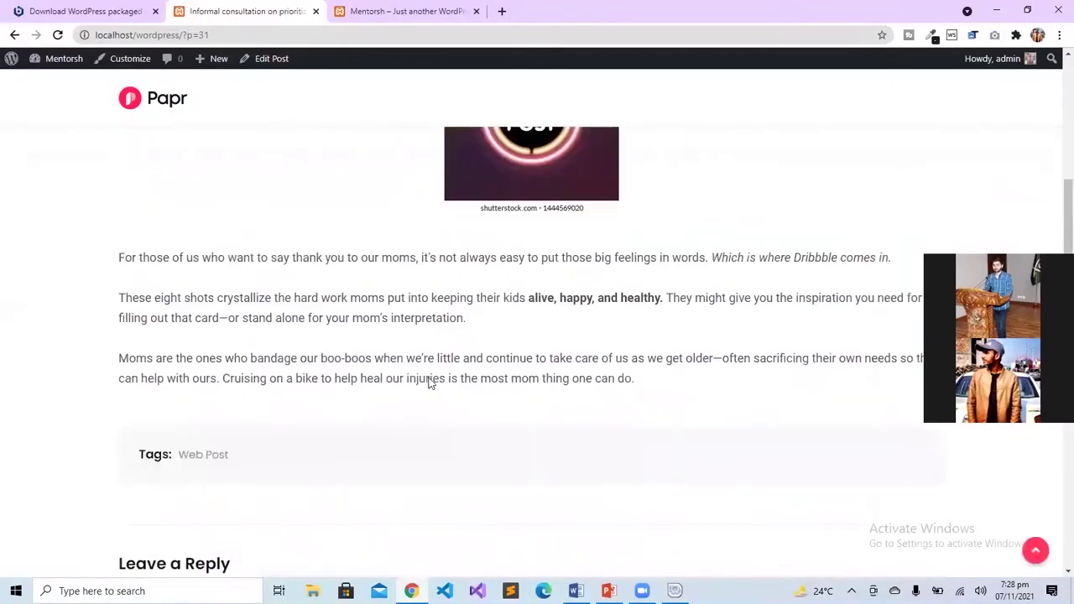
pyautogui.scroll(3, 428, 381)
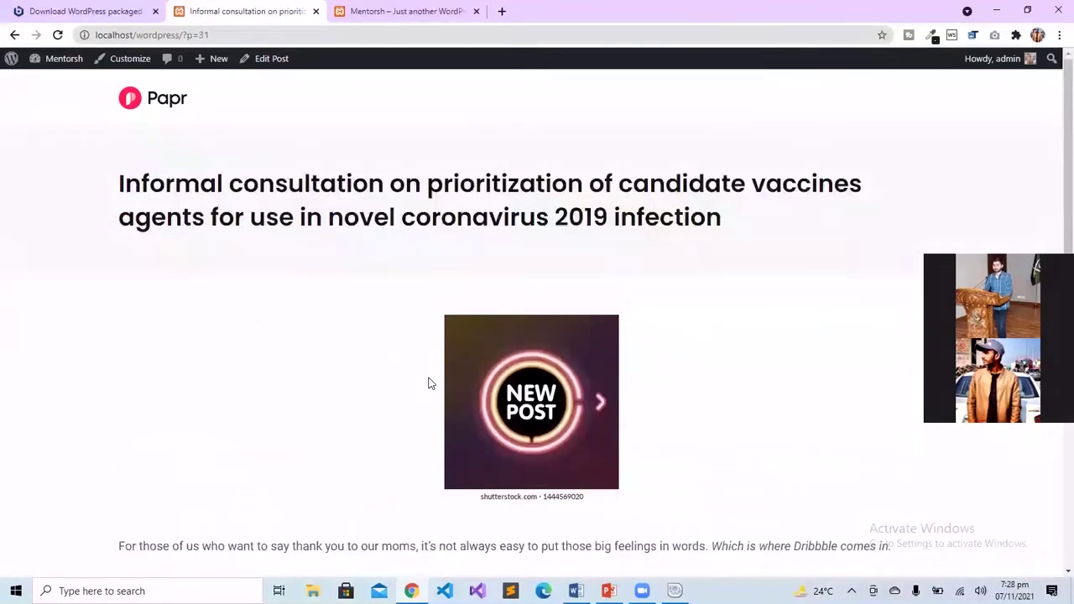
pyautogui.scroll(-2, 429, 380)
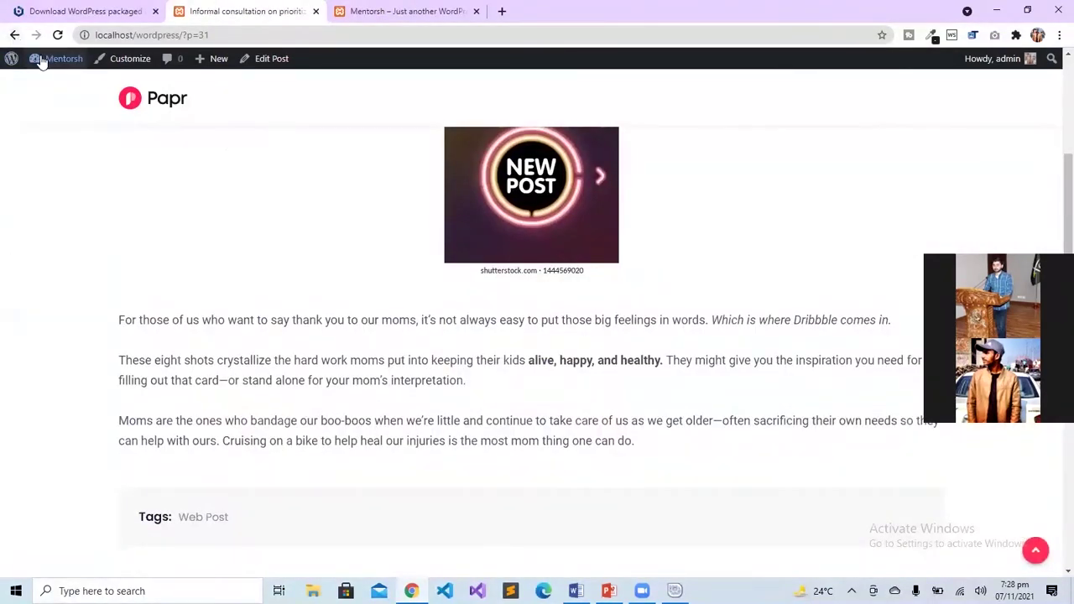
pyautogui.moveTo(44, 59)
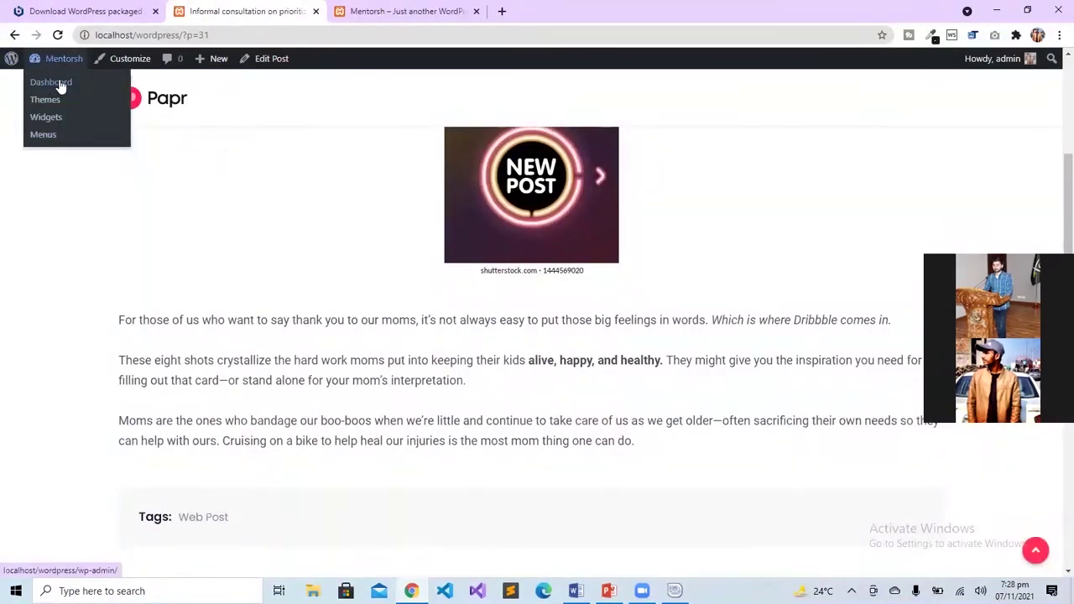
pyautogui.click(51, 83)
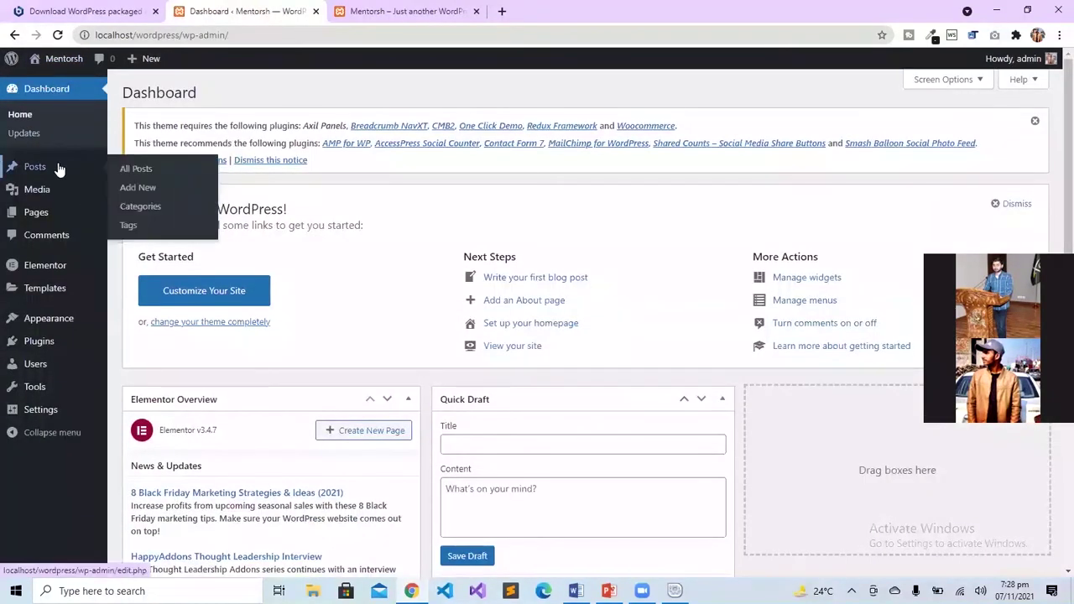
pyautogui.click(59, 167)
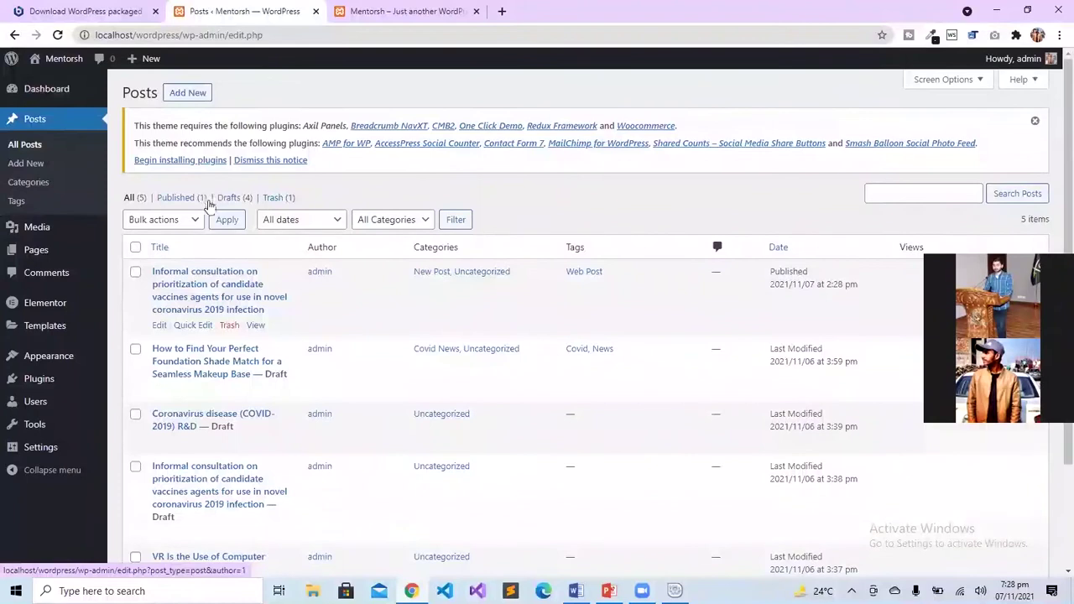
# Quick-edit the foundation shade and Coronavirus disease posts to Published status.
pyautogui.scroll(-3, 198, 256)
pyautogui.click(195, 257)
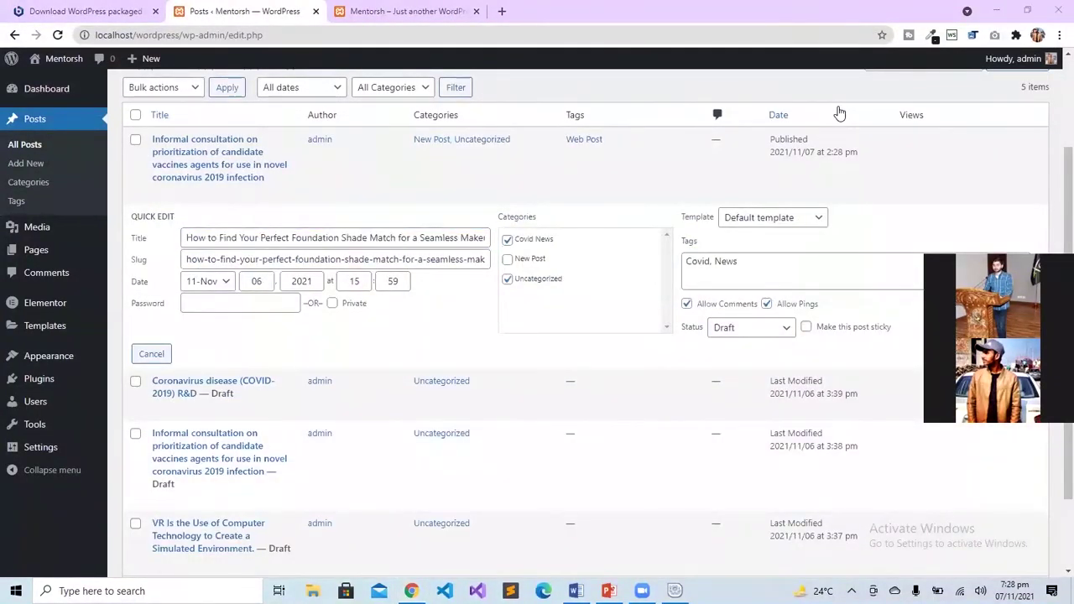
pyautogui.click(764, 281)
pyautogui.click(755, 331)
pyautogui.press('Up')
pyautogui.press('Up')
pyautogui.press('Return')
pyautogui.press('Return')
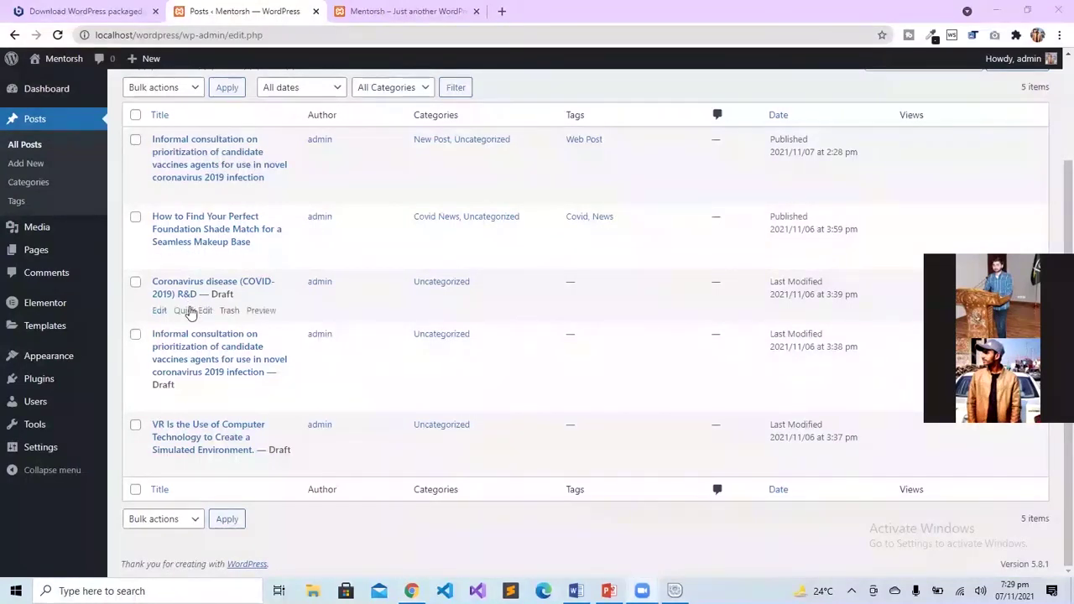
pyautogui.click(191, 313)
pyautogui.click(738, 391)
pyautogui.click(738, 410)
pyautogui.click(1028, 424)
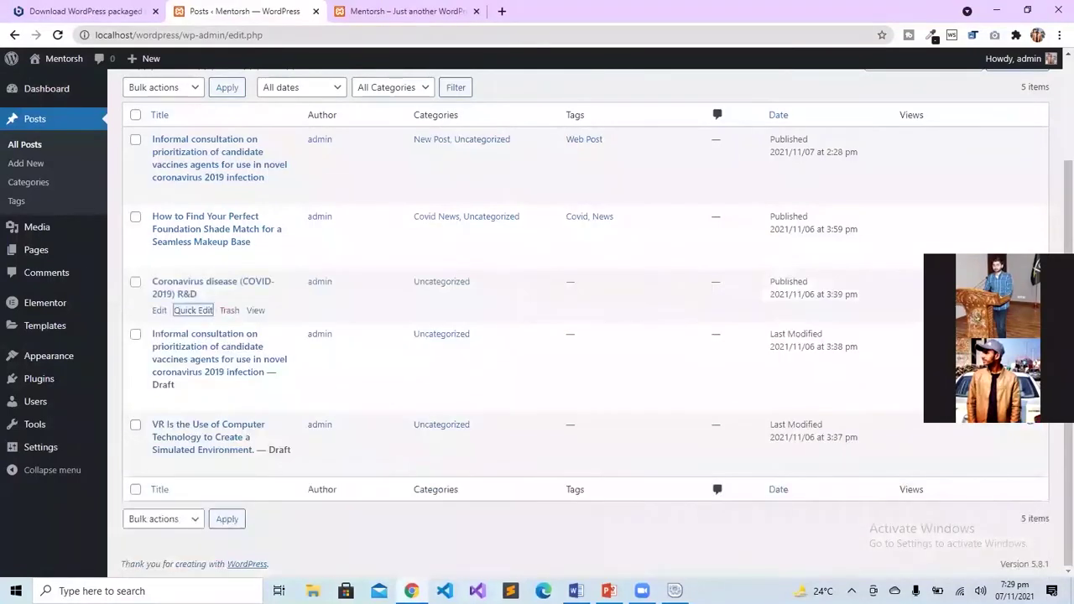
# Quick-edit the vaccines consultation and VR draft posts to Published status.
pyautogui.click(193, 401)
pyautogui.click(779, 445)
pyautogui.click(777, 462)
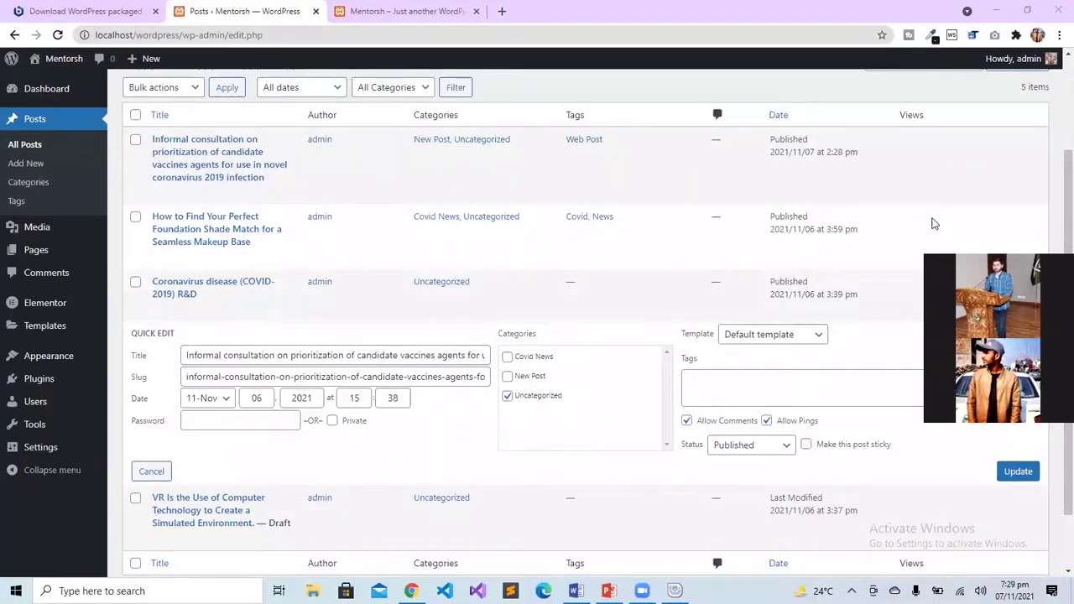
pyautogui.click(779, 445)
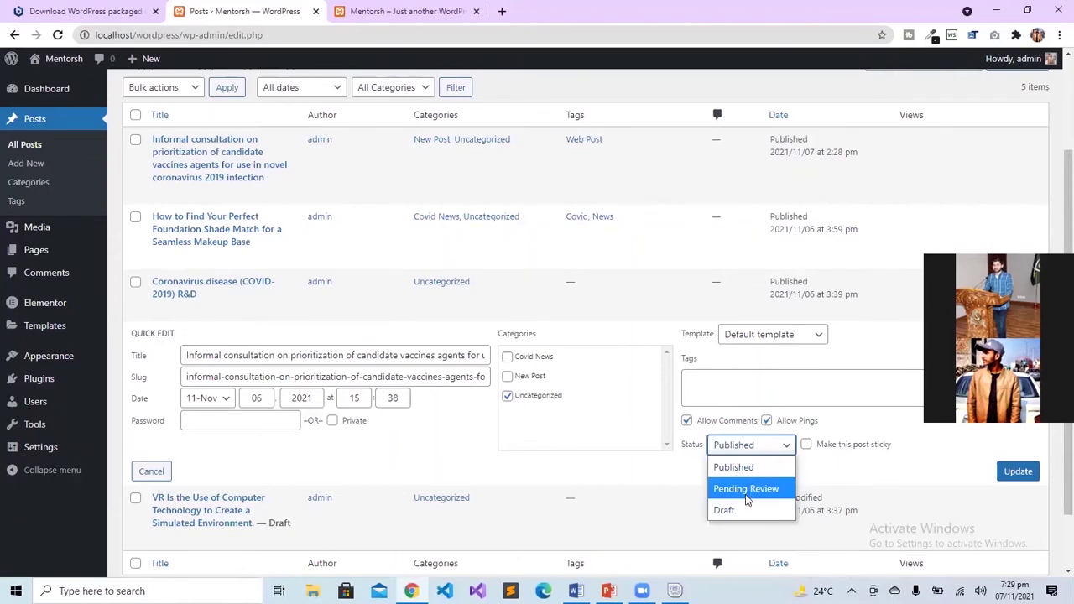
pyautogui.click(1017, 470)
pyautogui.click(1018, 471)
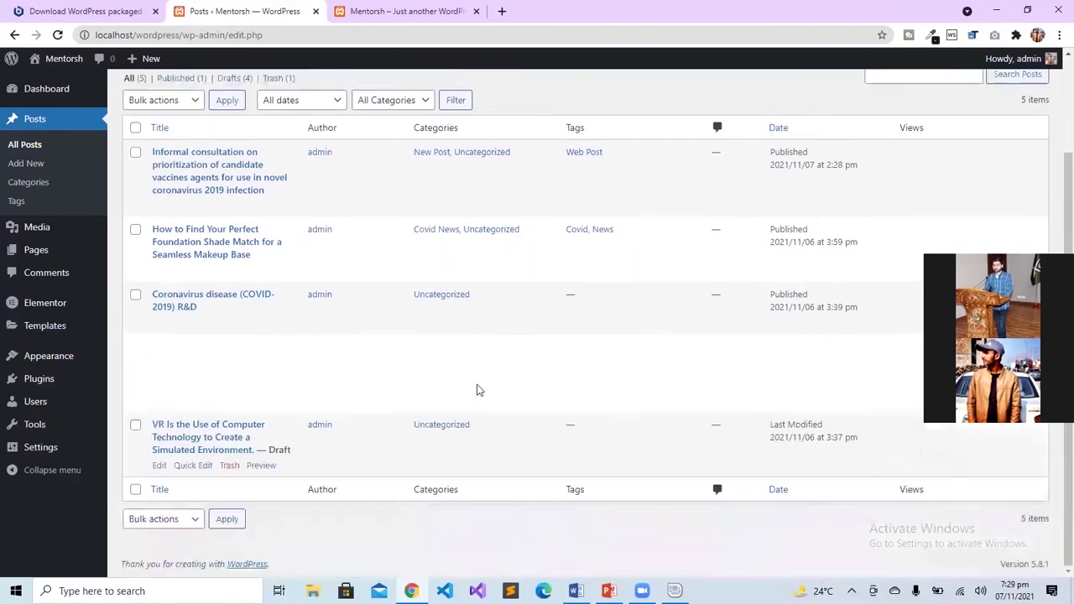
pyautogui.click(192, 464)
pyautogui.scroll(-1, 467, 438)
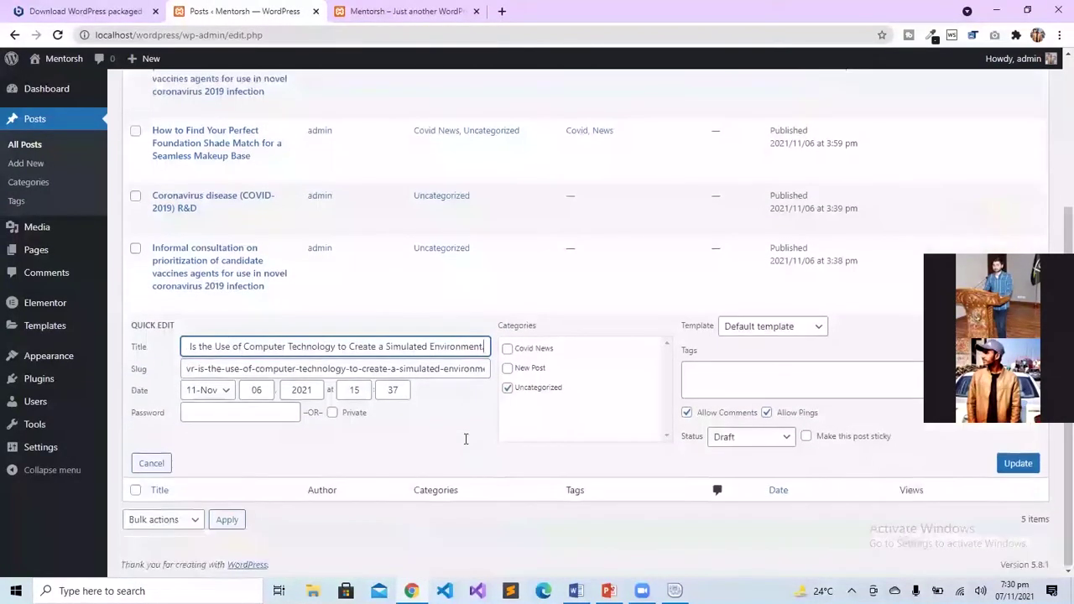
pyautogui.click(756, 434)
pyautogui.click(756, 458)
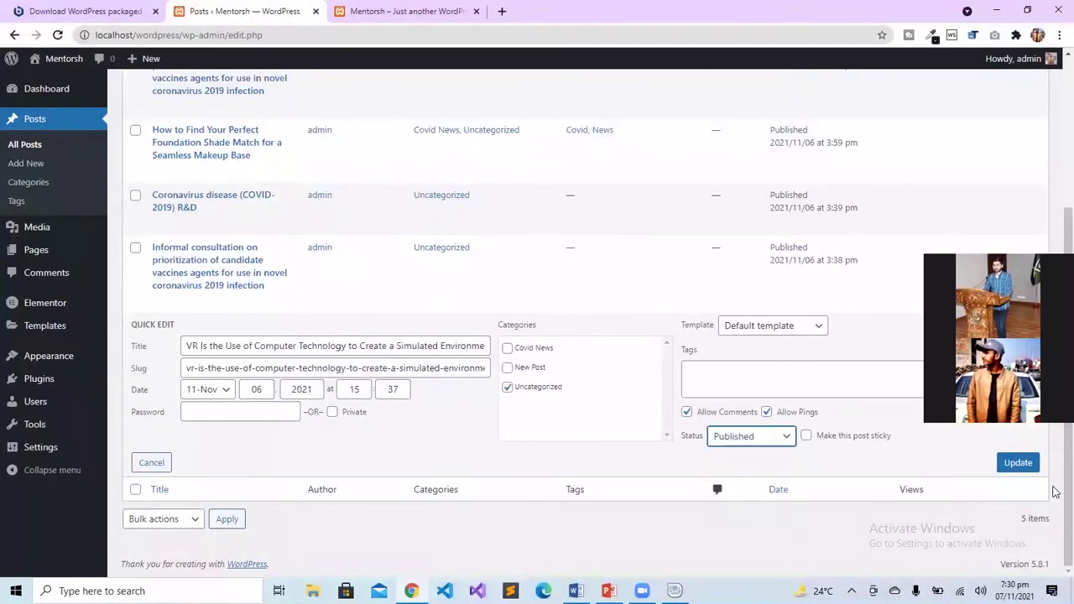
pyautogui.click(1019, 463)
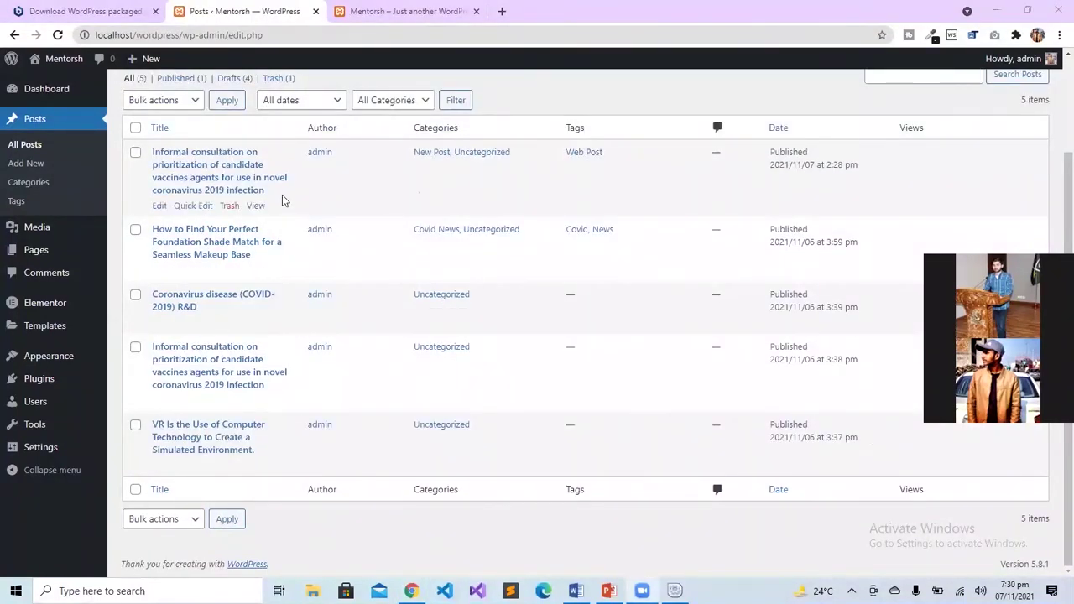
# Reload the site's front-end posts page, scroll through all five published posts, then return to admin.
pyautogui.moveTo(64, 78)
pyautogui.click(373, 11)
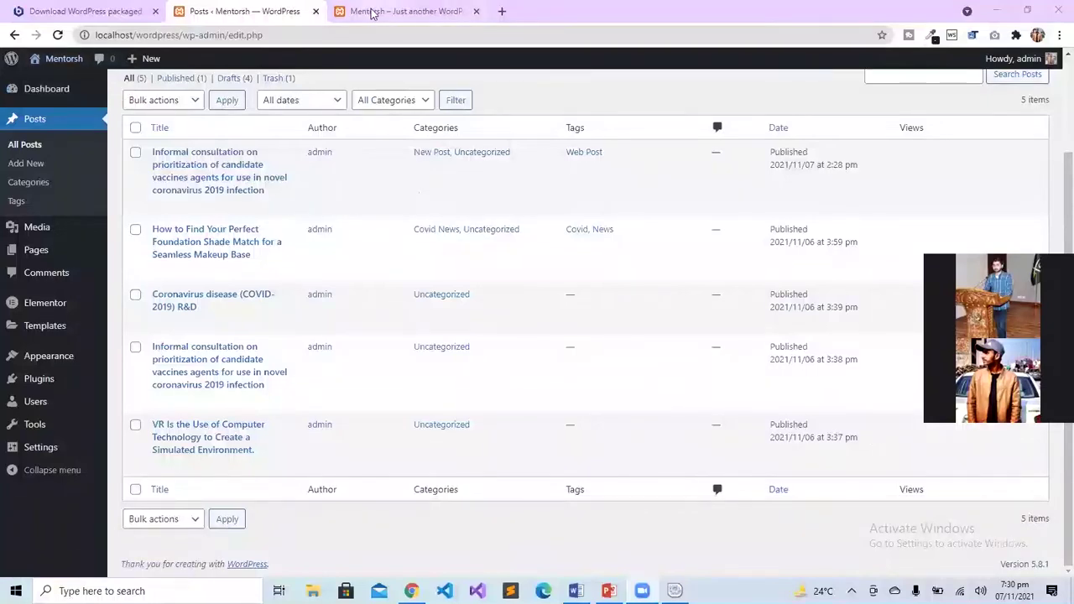
pyautogui.click(57, 34)
pyautogui.scroll(-5, 154, 305)
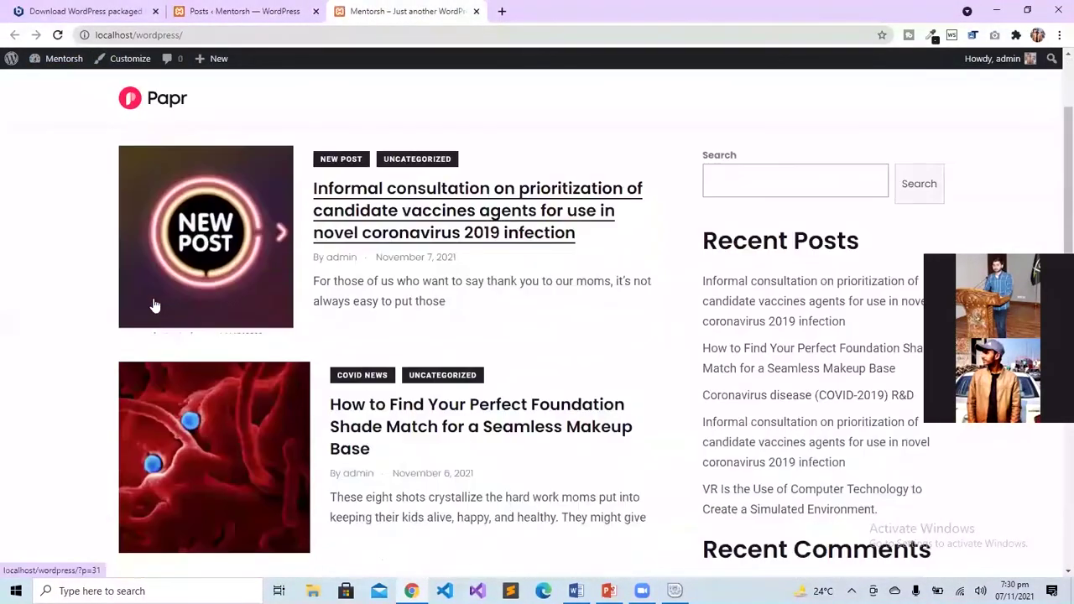
pyautogui.scroll(-6, 283, 520)
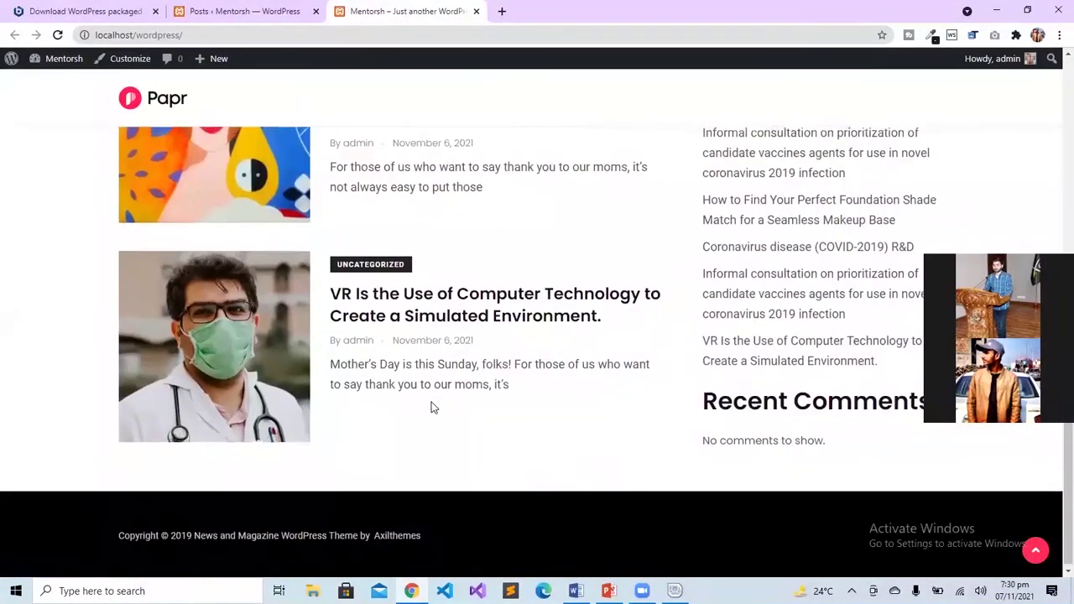
pyautogui.scroll(1, 432, 408)
pyautogui.scroll(2, 432, 407)
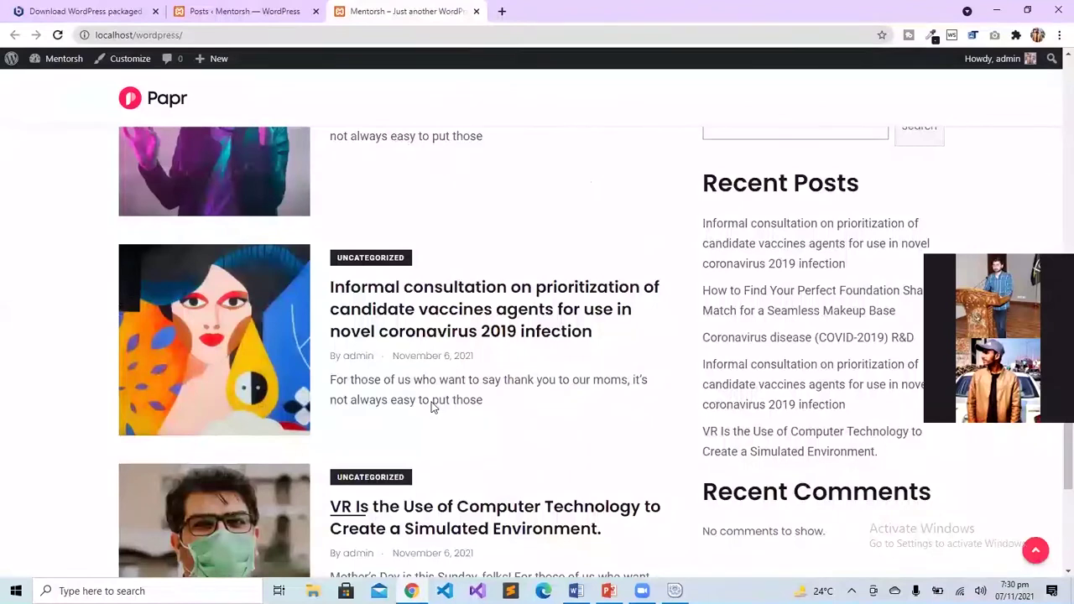
pyautogui.scroll(6, 432, 408)
pyautogui.scroll(3, 432, 349)
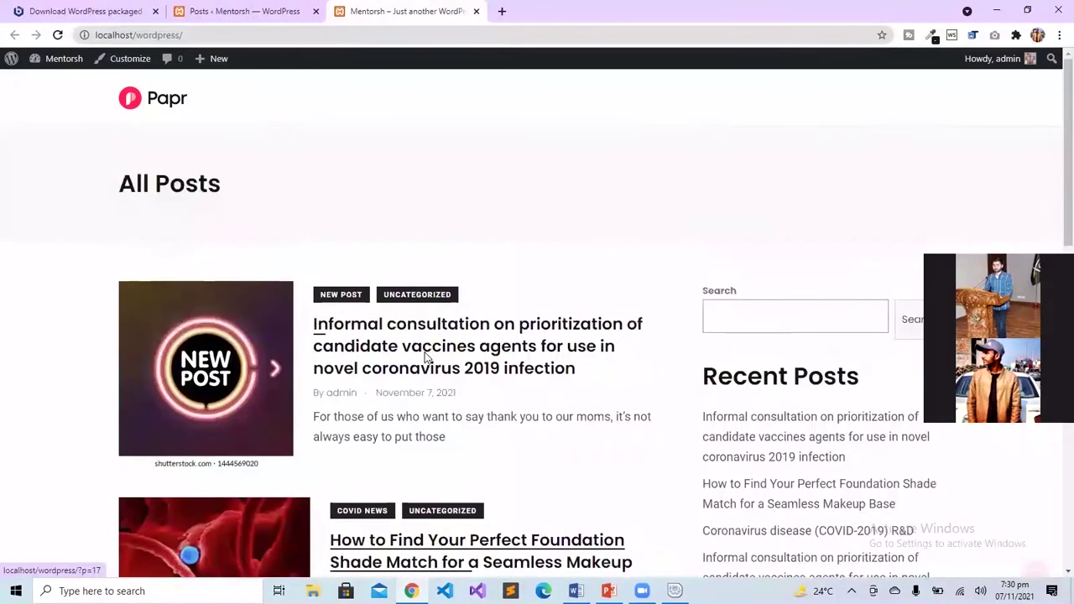
pyautogui.scroll(-2, 425, 351)
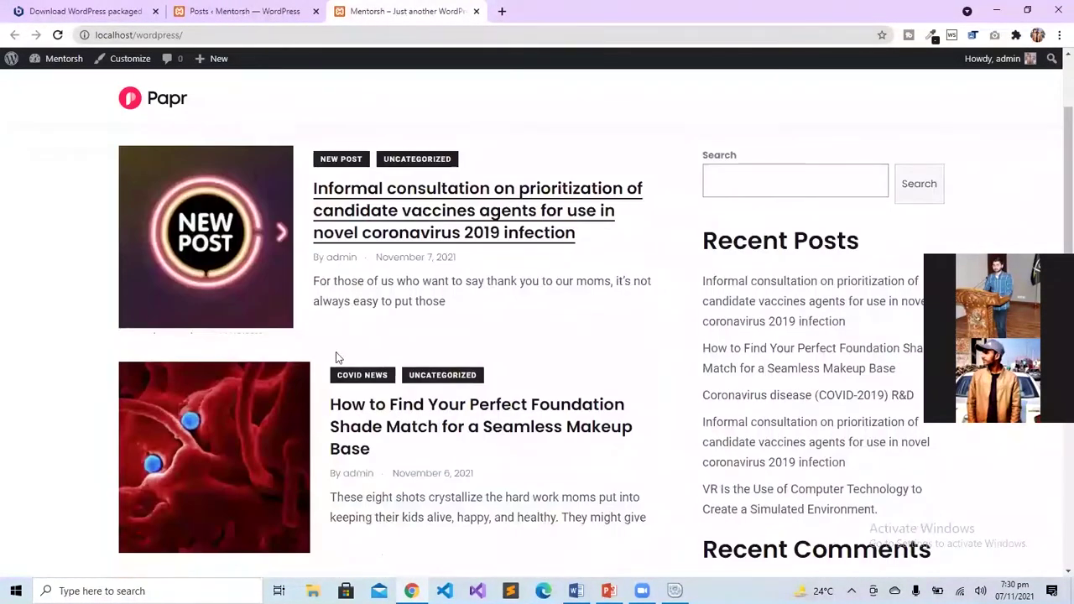
pyautogui.scroll(-5, 84, 159)
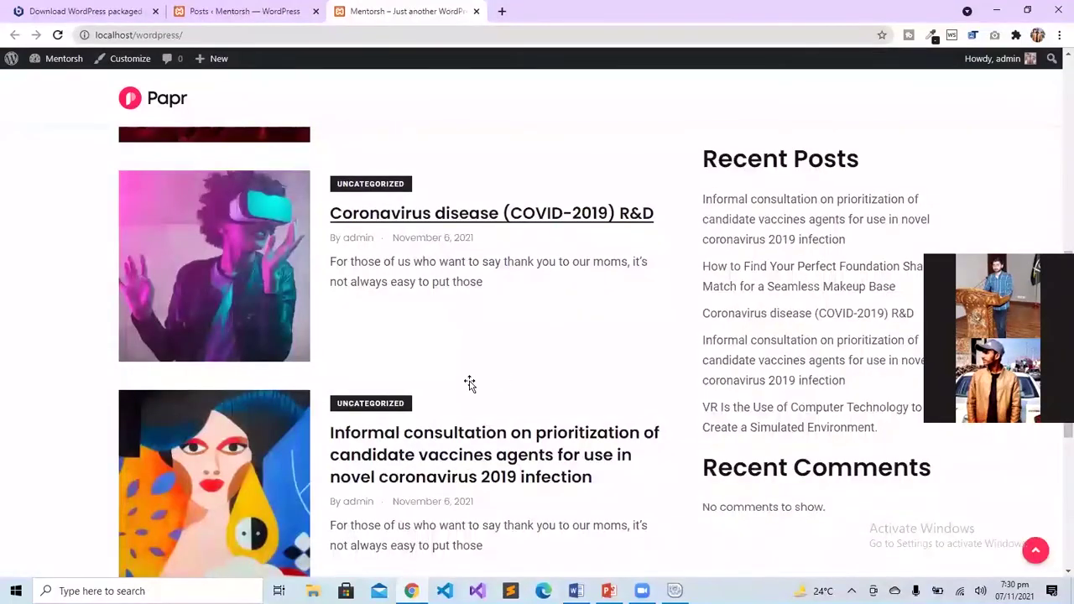
pyautogui.hotkey('alt', 'Tab')
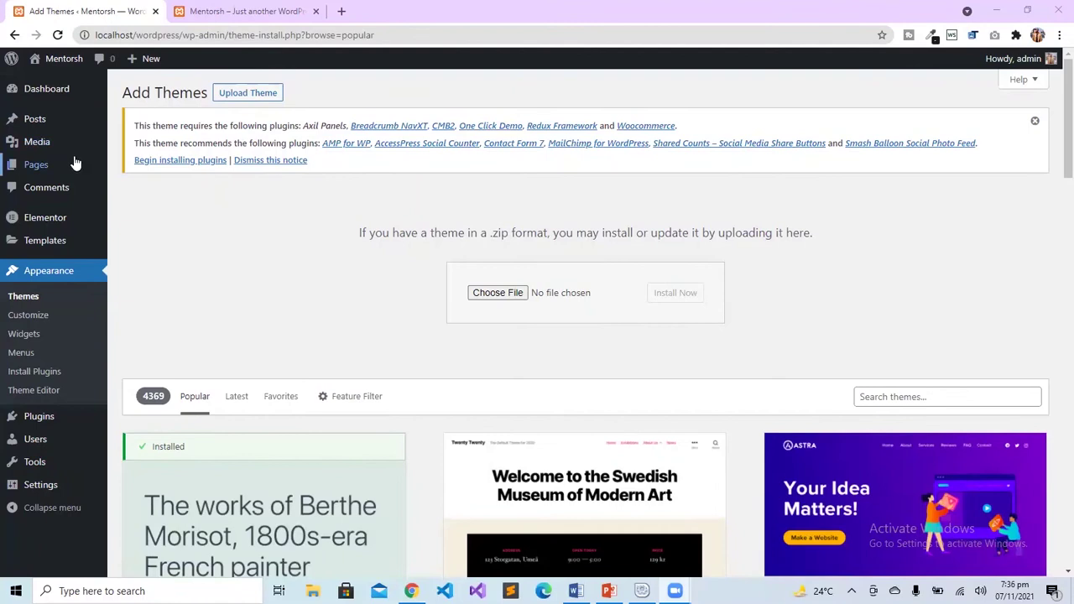
# Open All Pages from the Pages menu to see the site's (empty) page list.
pyautogui.moveTo(71, 165)
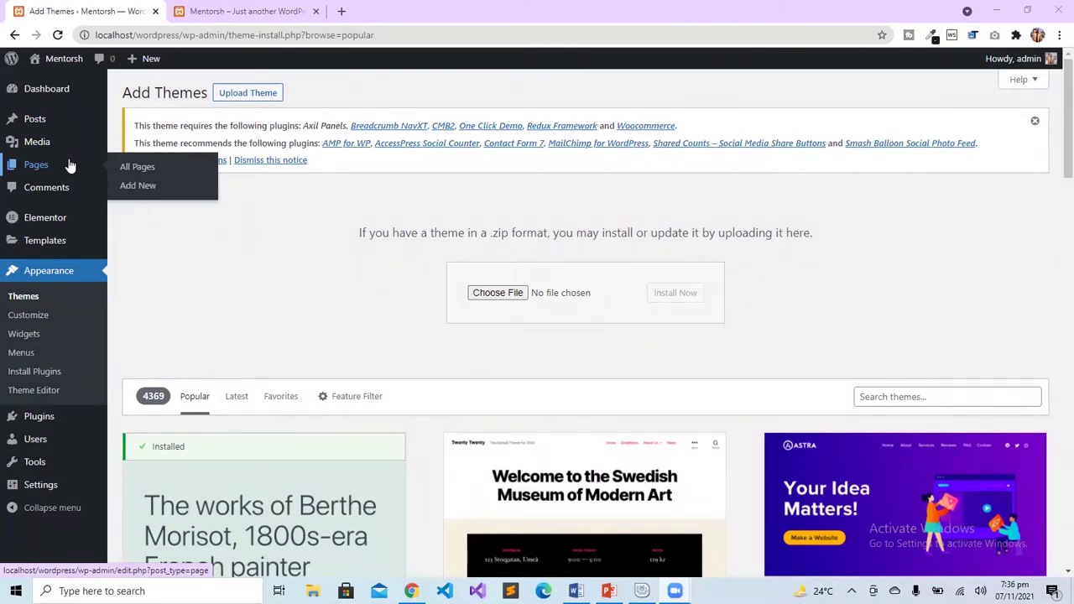
pyautogui.click(138, 166)
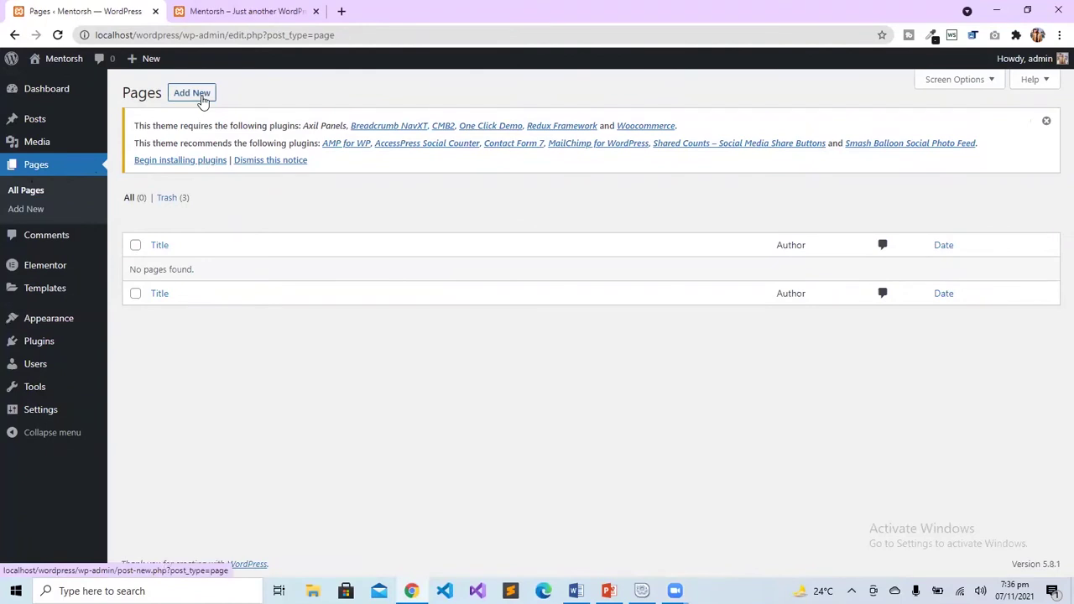
# Create a new page titled 'Home', publish it, and view it live.
pyautogui.click(202, 101)
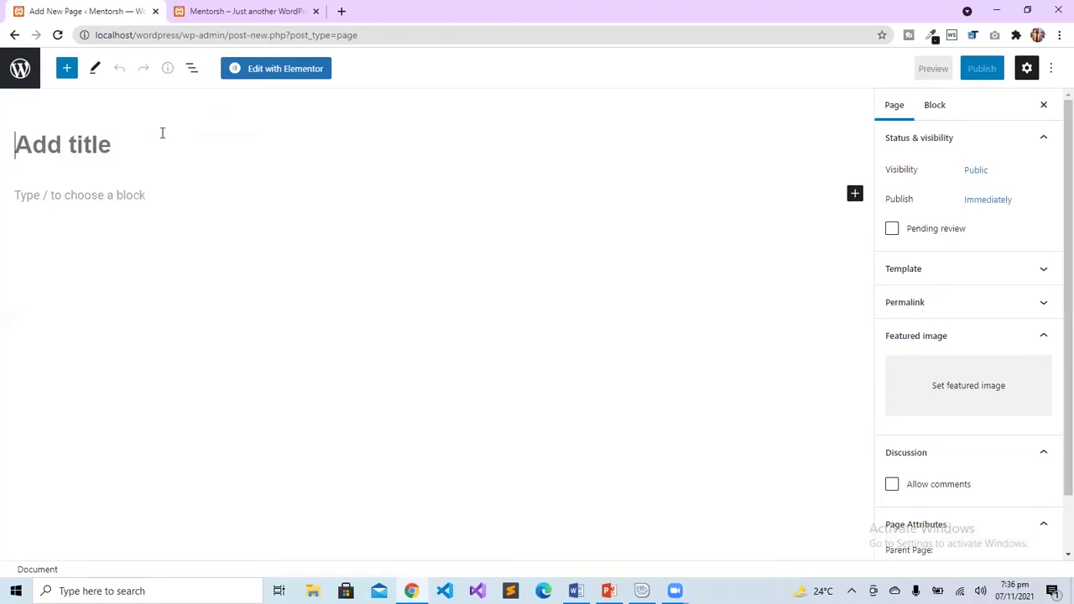
pyautogui.write('Home')
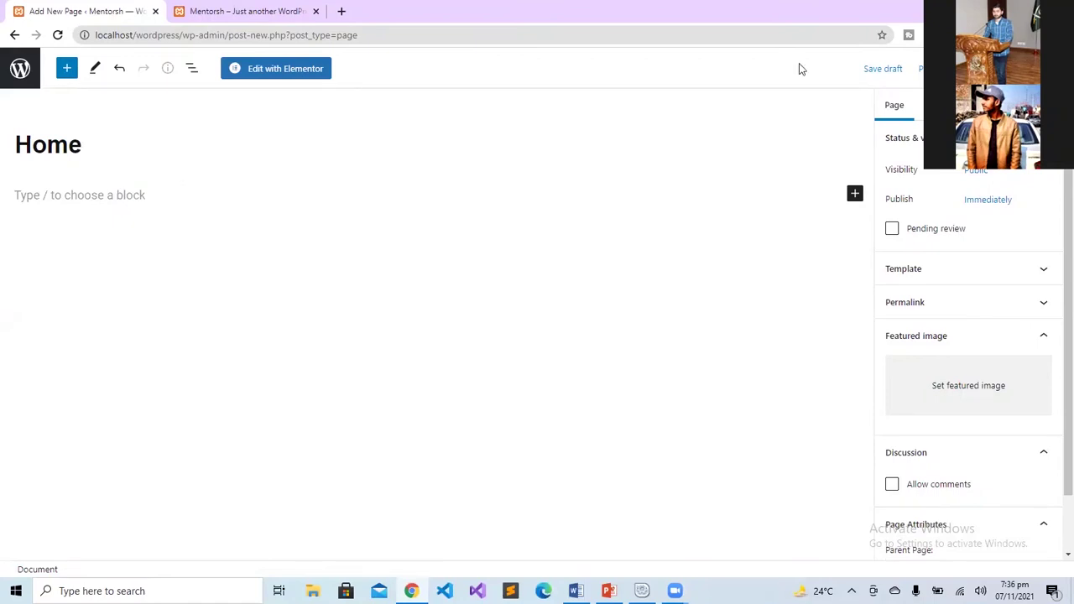
pyautogui.click(948, 68)
pyautogui.click(910, 68)
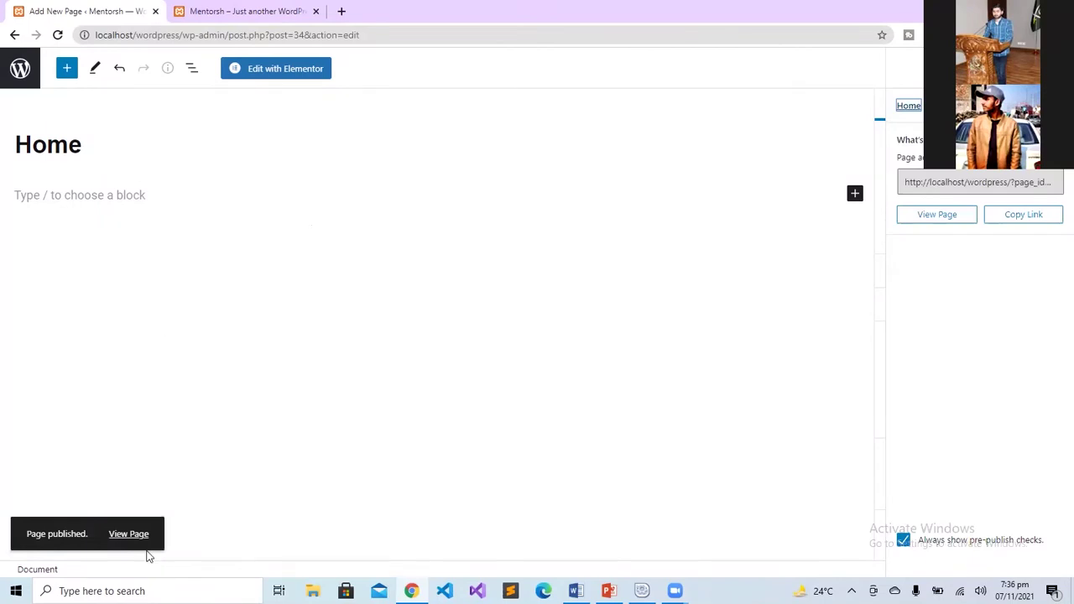
pyautogui.click(142, 546)
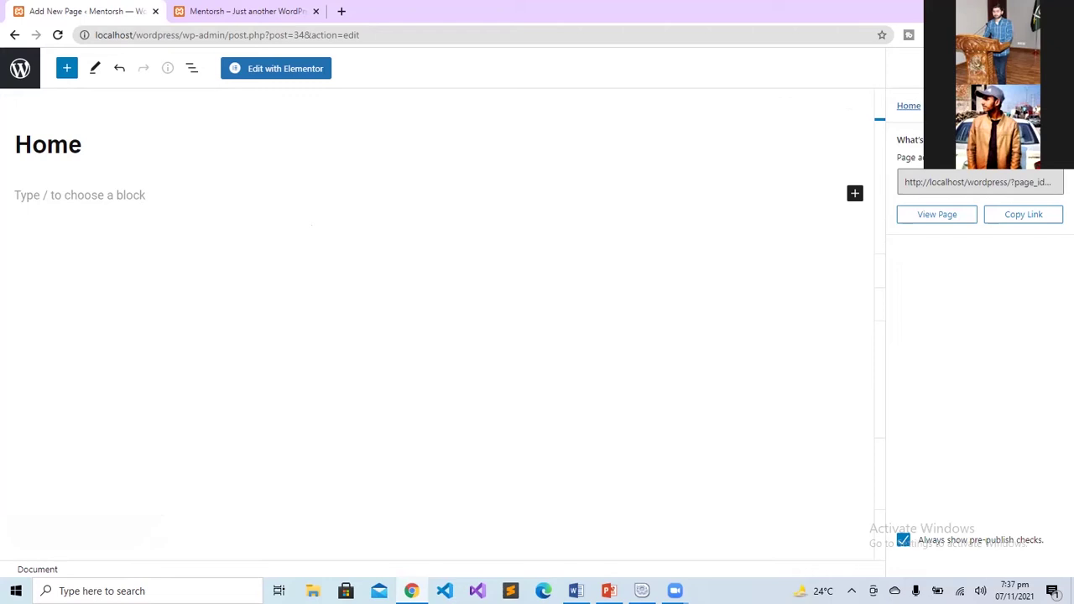
pyautogui.click(957, 219)
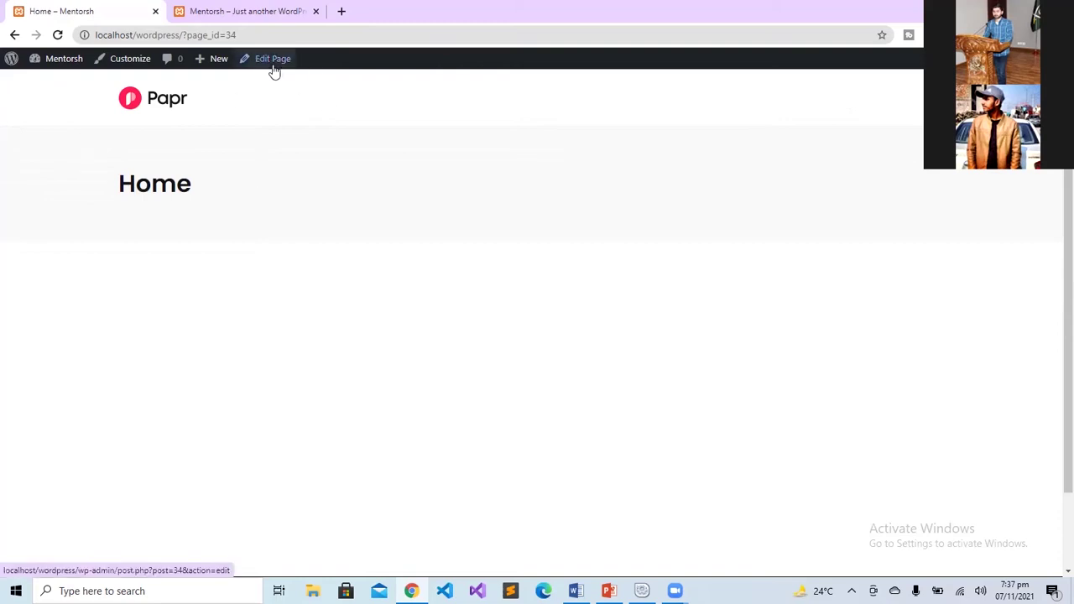
# Open the Home page in the Elementor editor, then bring up the PowerPoint slides.
pyautogui.moveTo(67, 67)
pyautogui.click(74, 87)
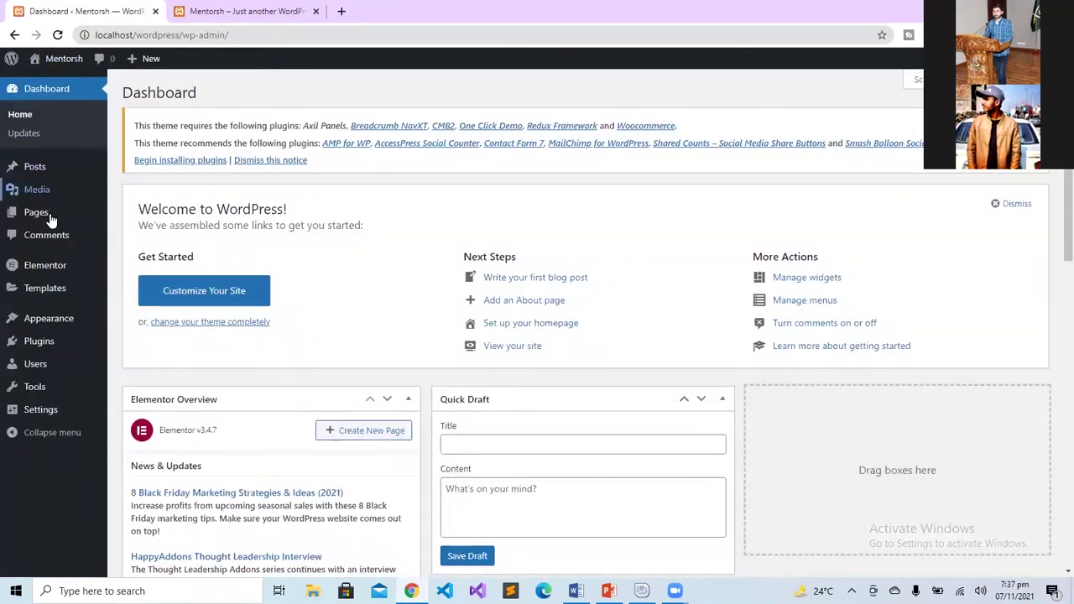
pyautogui.click(42, 214)
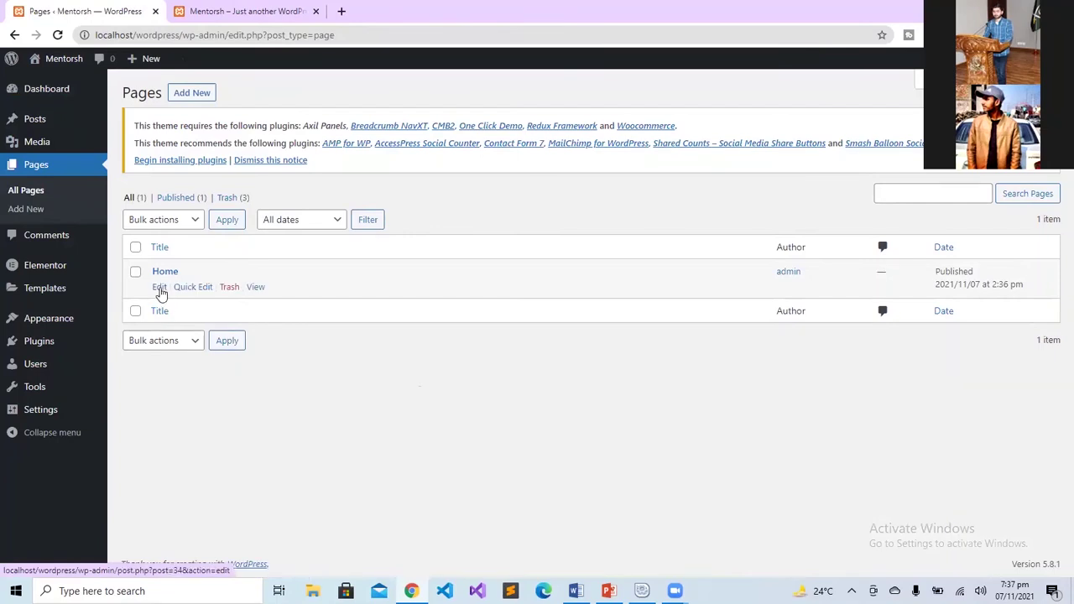
pyautogui.click(159, 288)
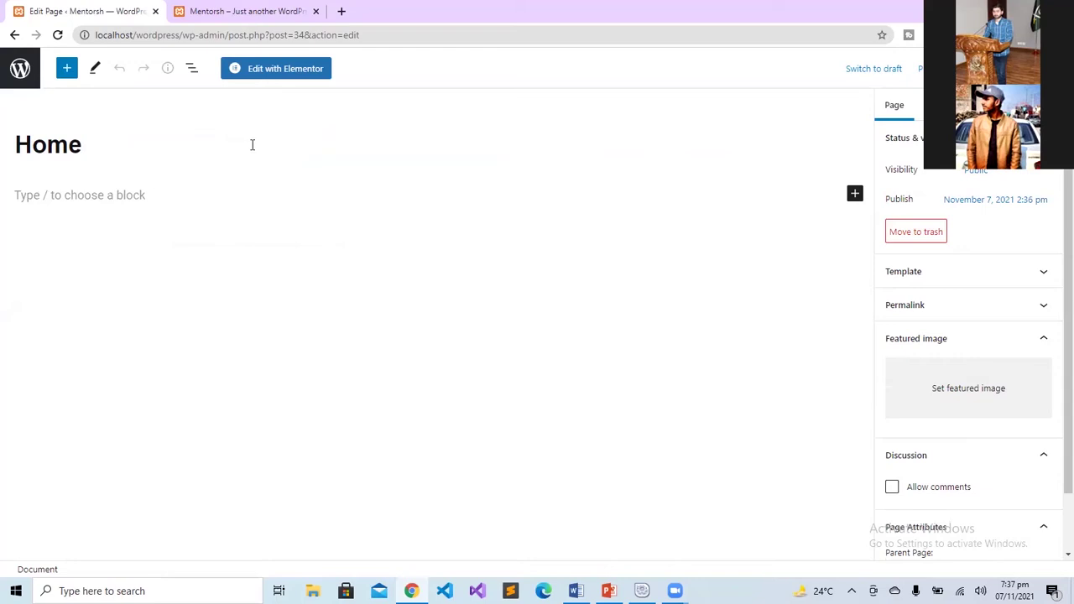
pyautogui.click(286, 69)
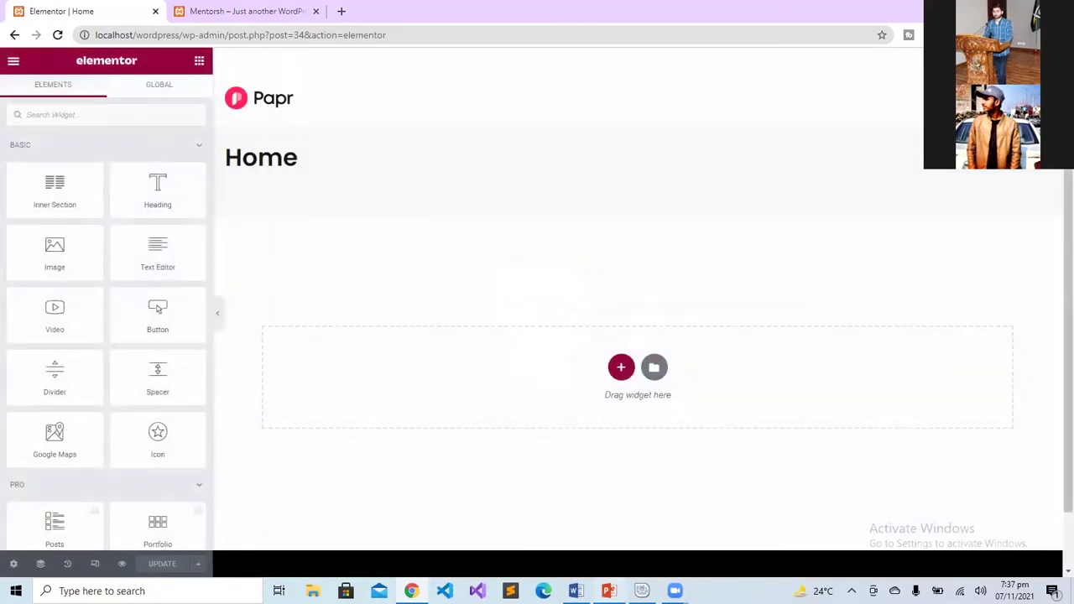
pyautogui.click(609, 590)
# Check slide 6, 'Website Home Page', in PowerPoint and return to Elementor.
pyautogui.scroll(-1, 103, 366)
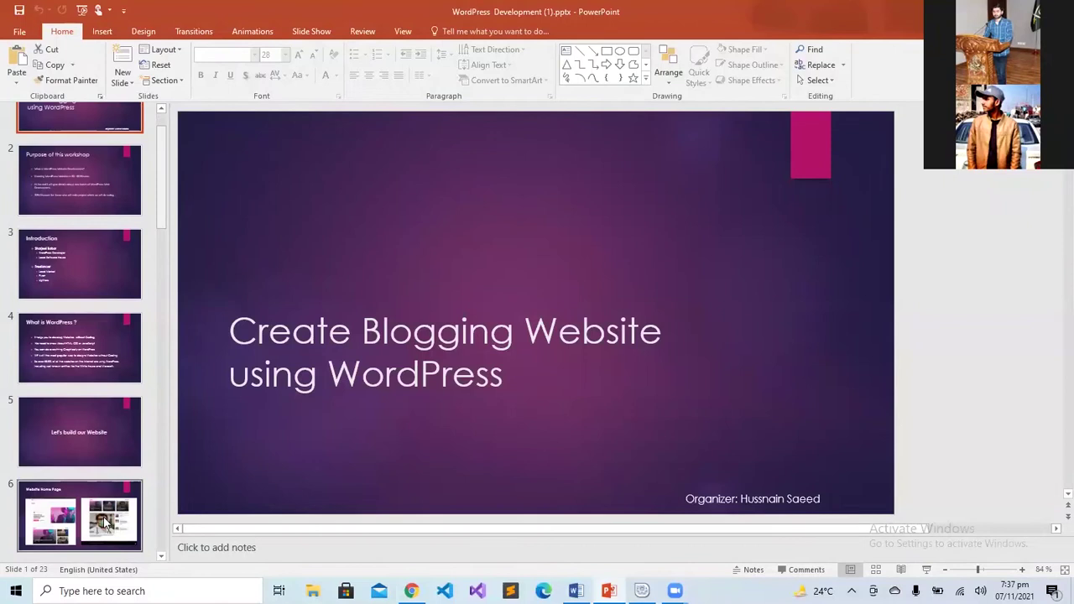
pyautogui.click(108, 516)
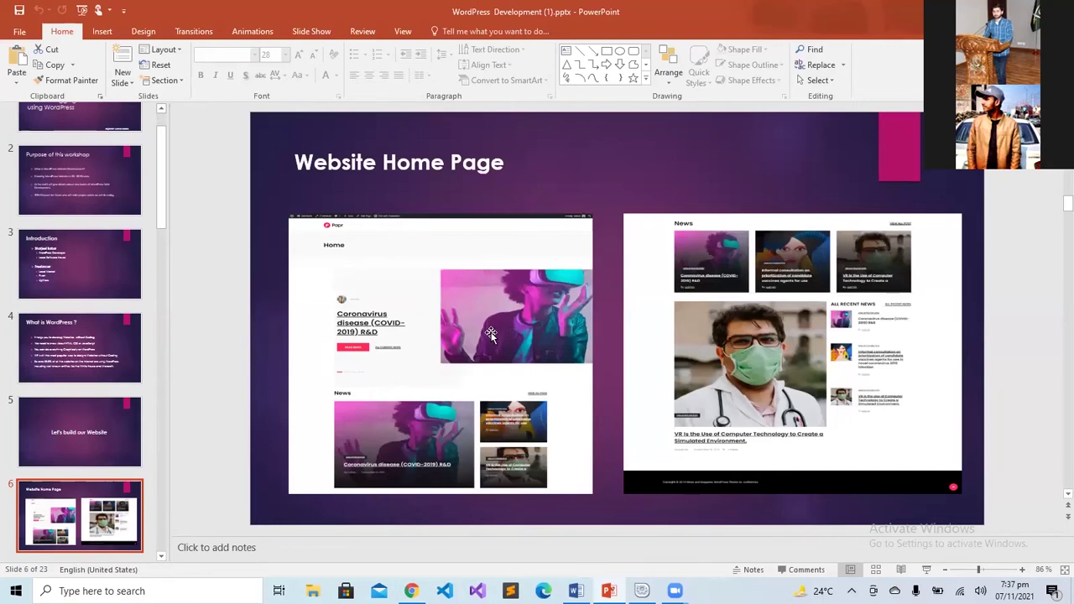
pyautogui.hotkey('alt', 'Tab')
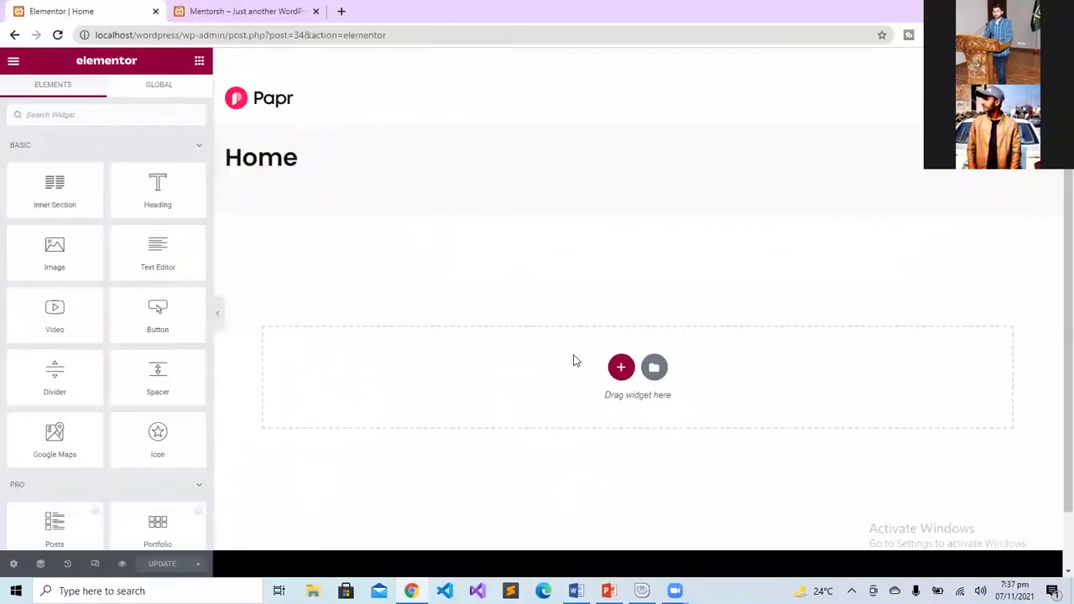
# Add a new single-column section to the Home page's drop area.
pyautogui.click(620, 369)
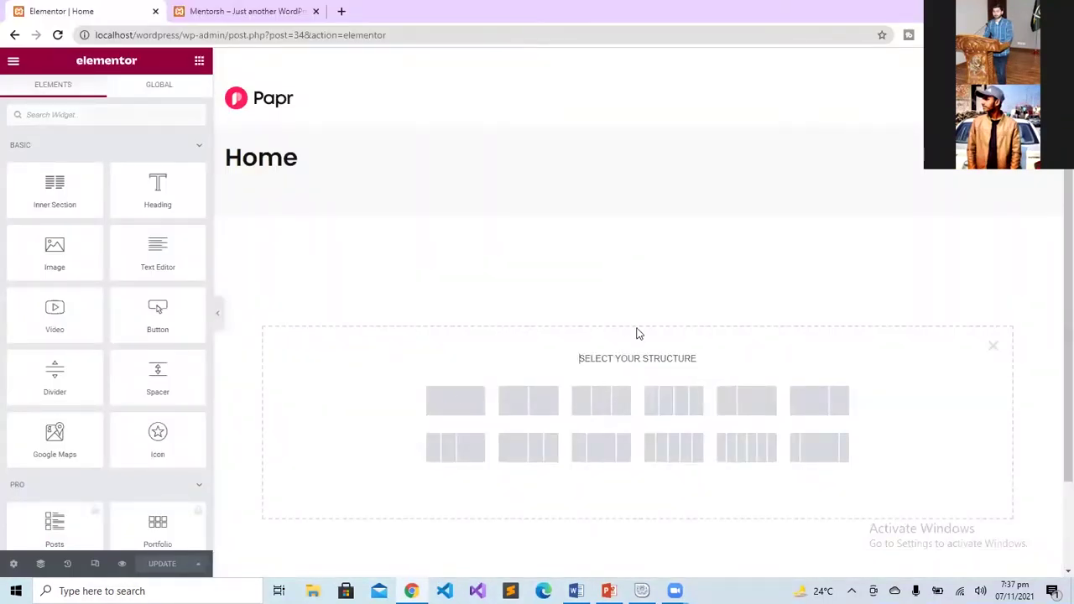
pyautogui.click(992, 346)
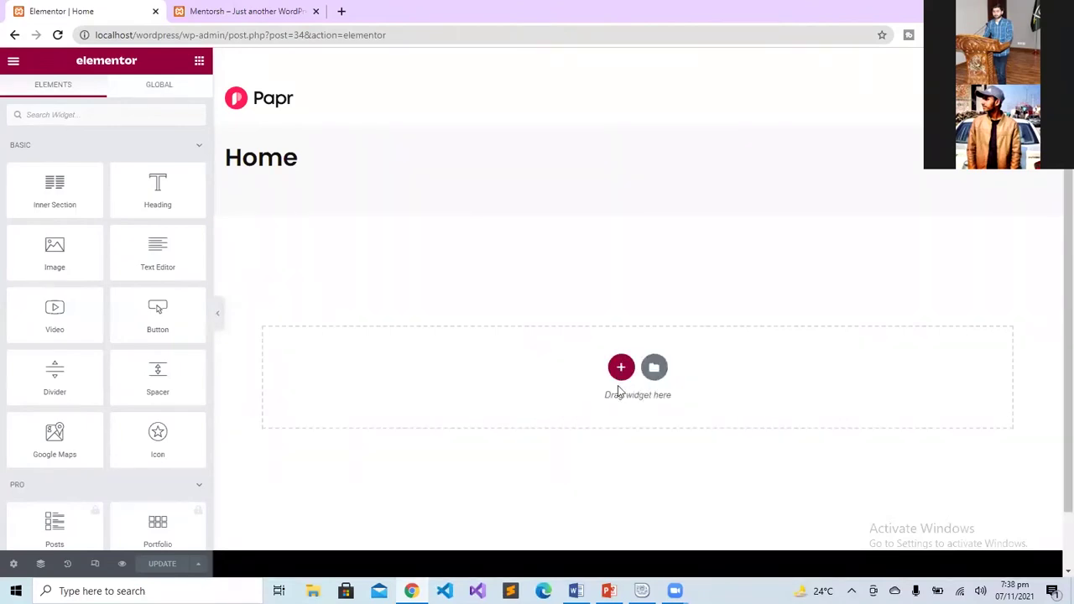
pyautogui.click(621, 368)
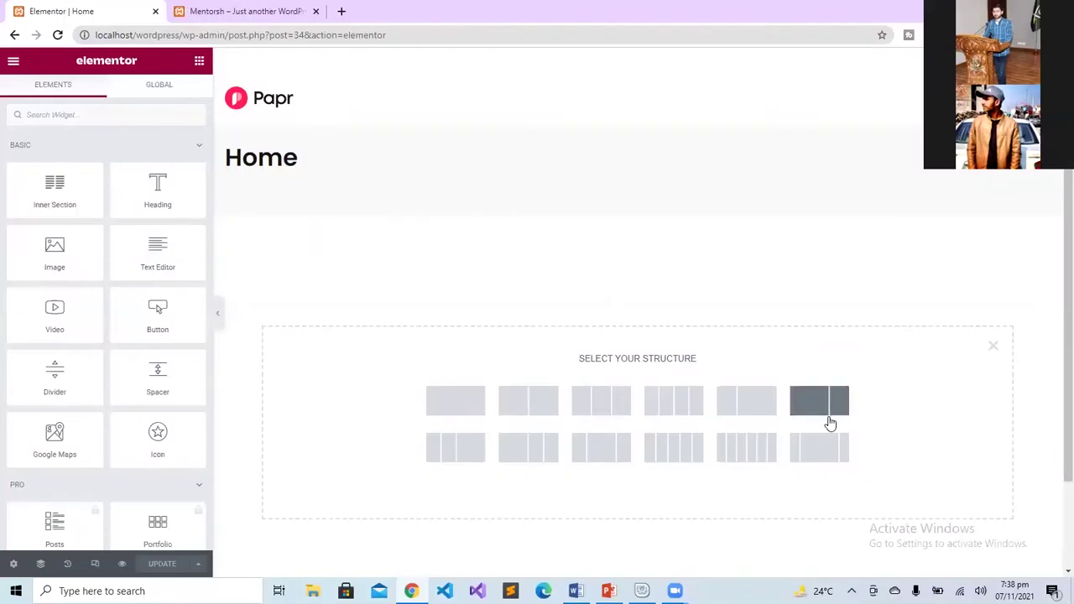
pyautogui.click(460, 399)
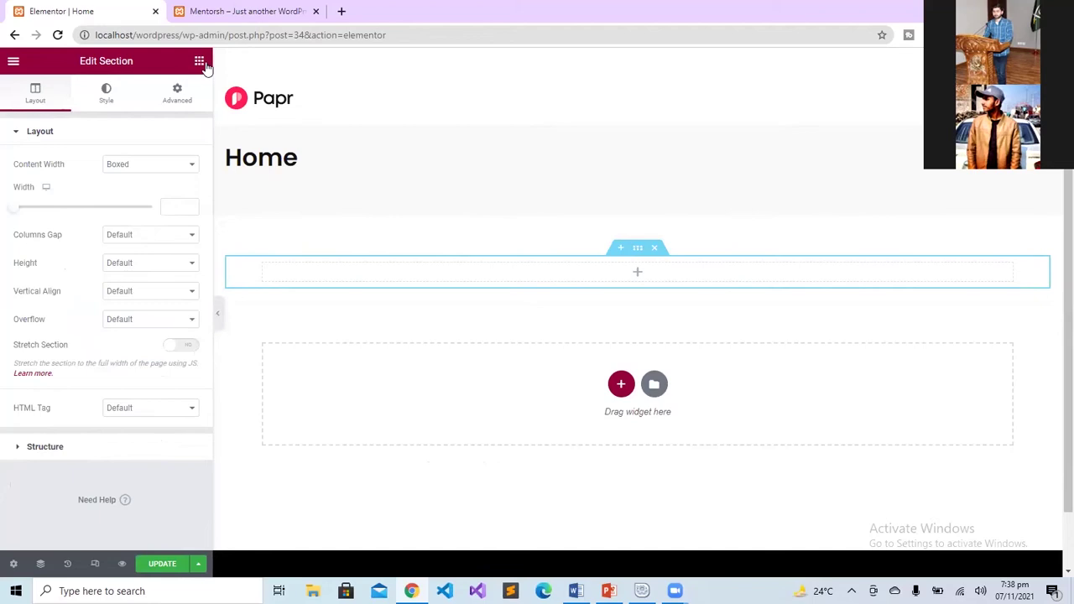
# Bring up the widgets panel and scroll to the Papr Elements group.
pyautogui.click(571, 282)
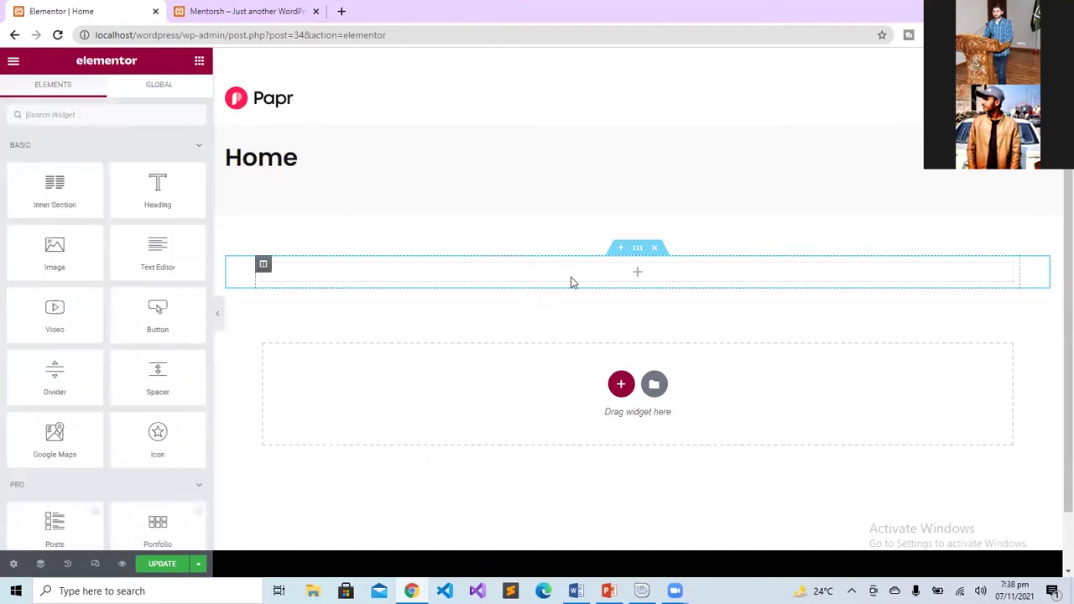
pyautogui.click(210, 156)
pyautogui.scroll(5, 155, 232)
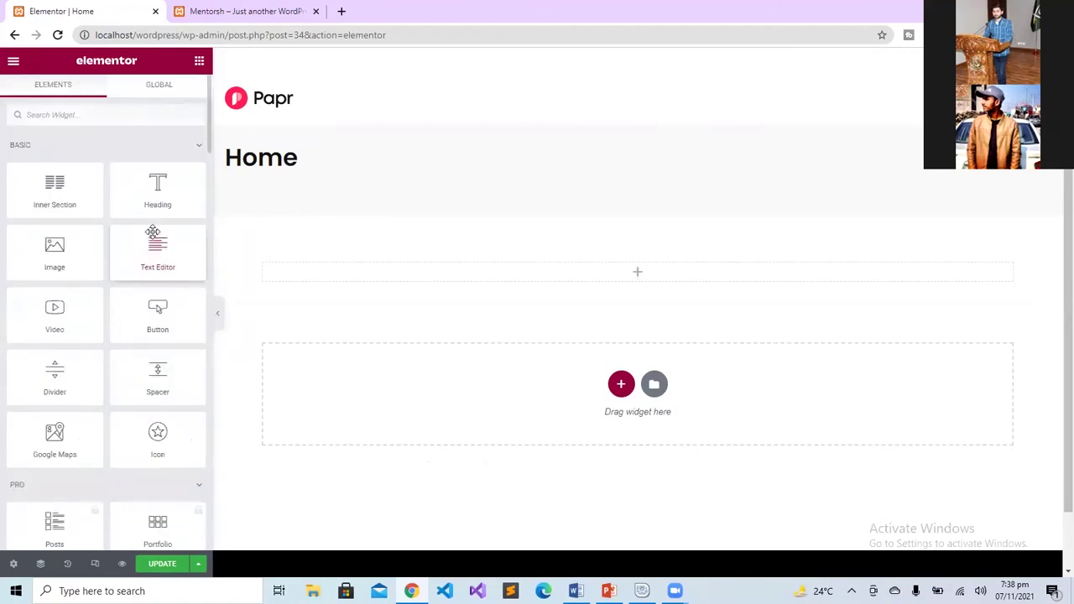
pyautogui.scroll(-3, 152, 232)
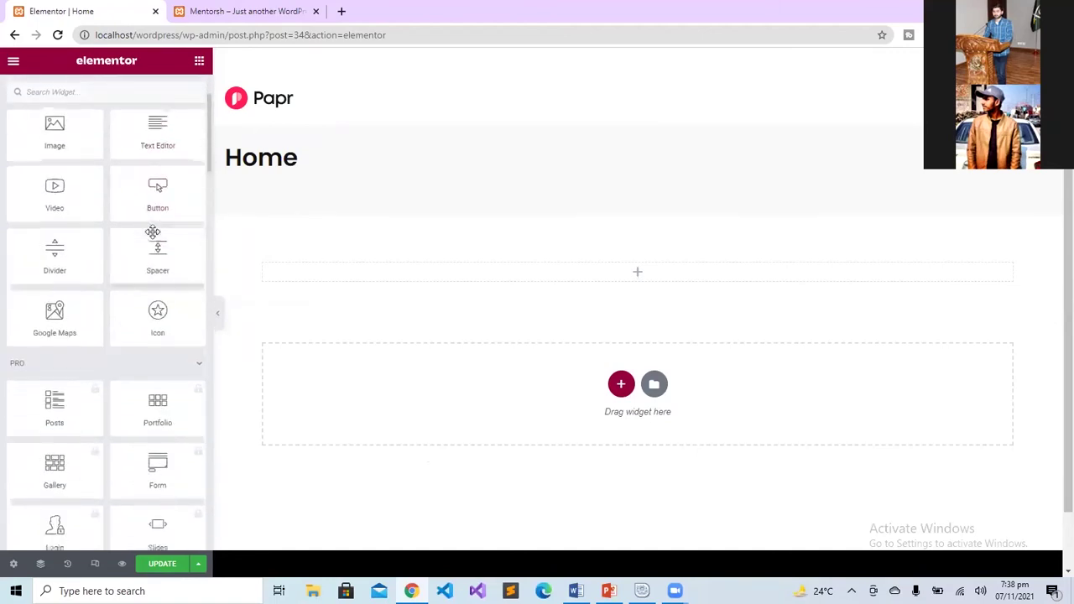
pyautogui.scroll(-10, 153, 232)
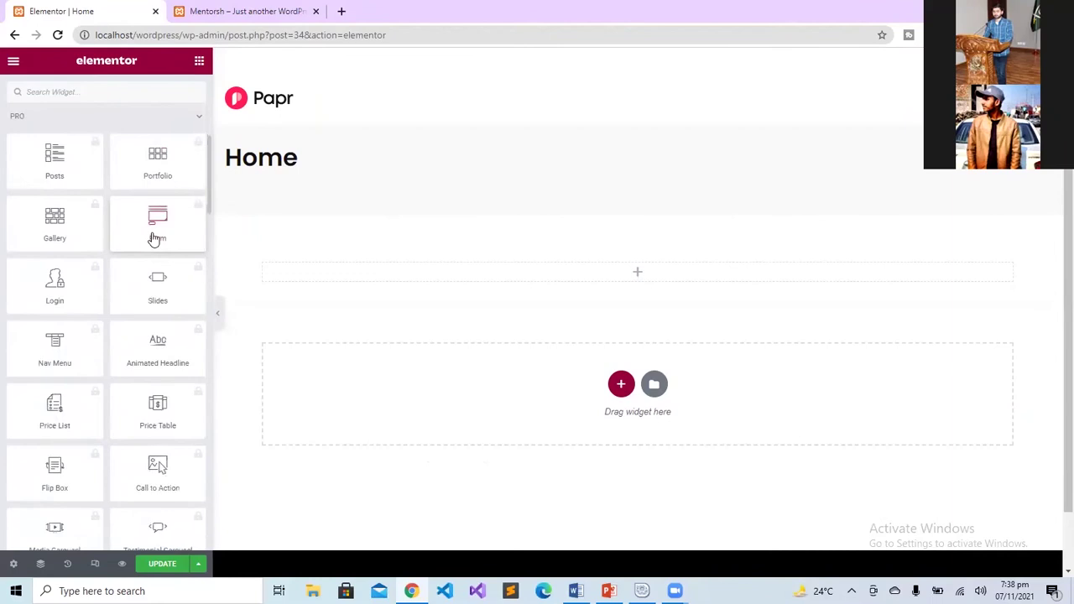
pyautogui.scroll(-10, 153, 232)
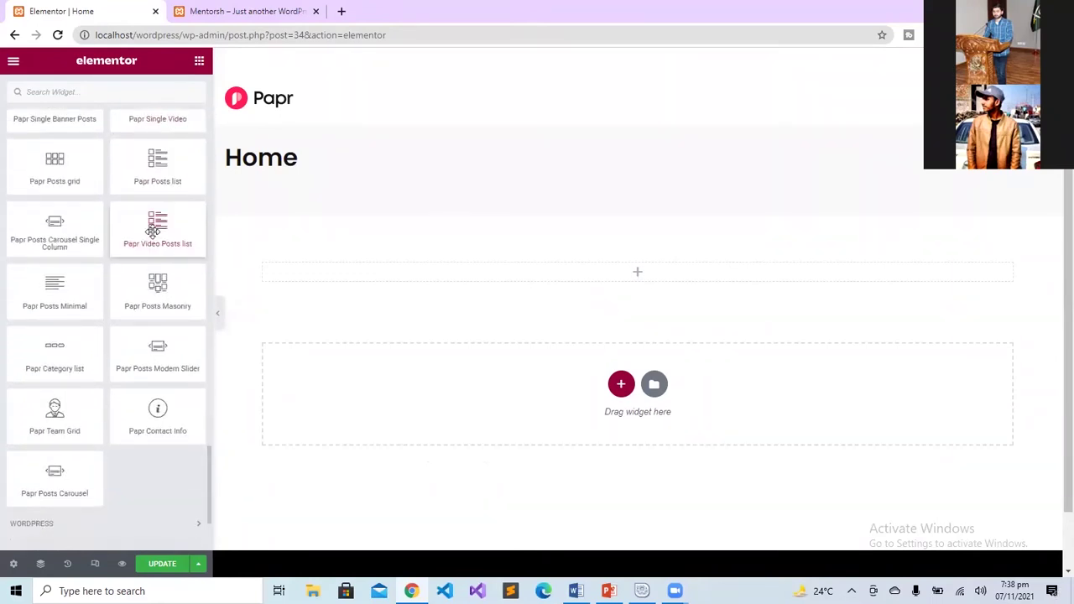
pyautogui.scroll(2, 153, 233)
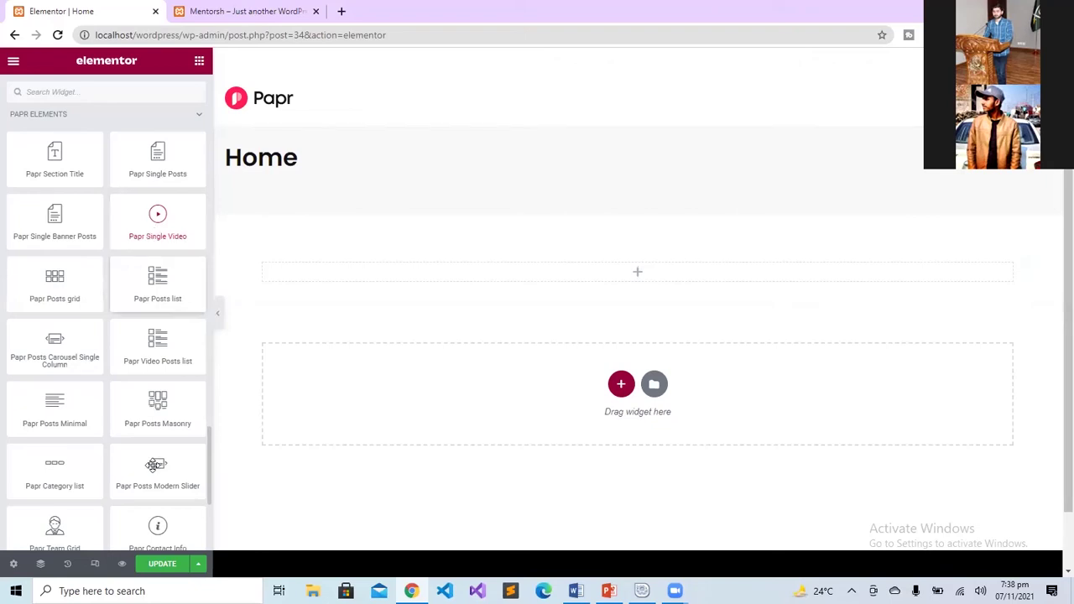
pyautogui.scroll(-1, 159, 433)
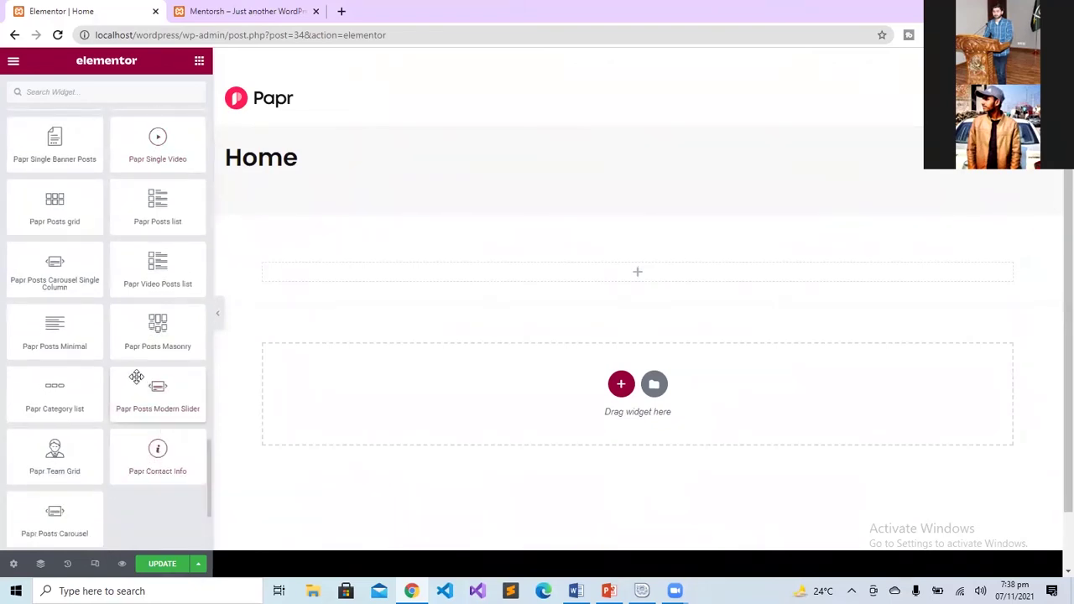
pyautogui.moveTo(139, 395); pyautogui.dragTo(163, 403)
pyautogui.moveTo(149, 400); pyautogui.dragTo(348, 271)
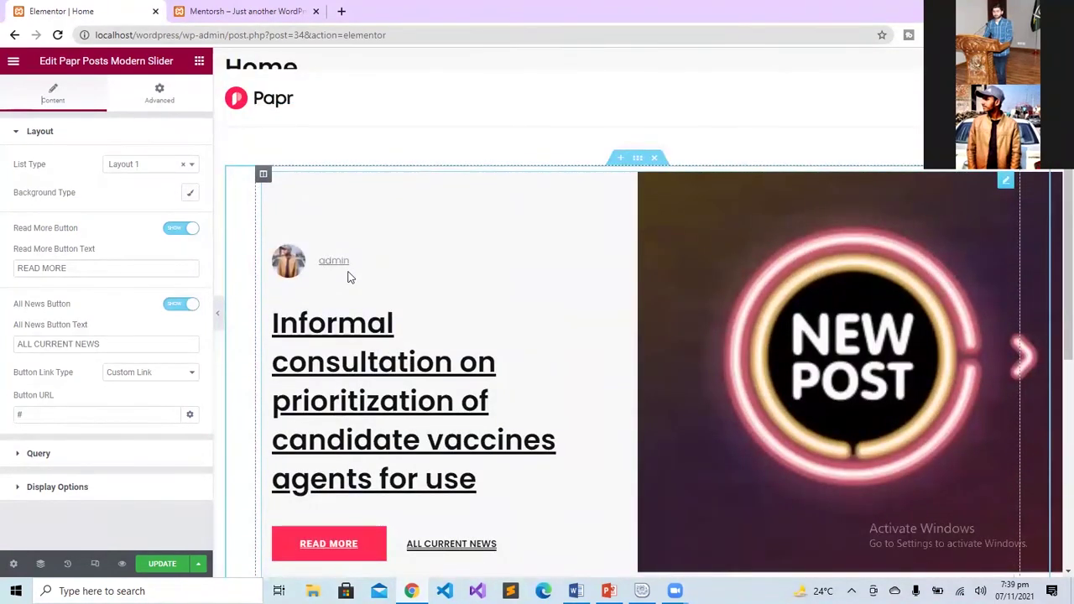
pyautogui.scroll(-2, 351, 277)
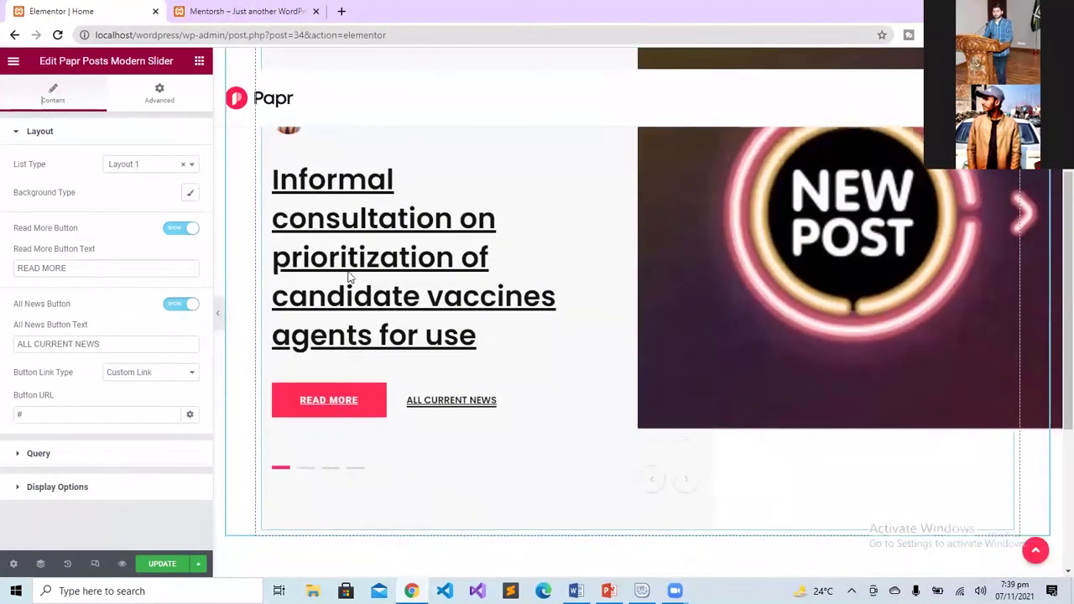
pyautogui.scroll(-2, 350, 277)
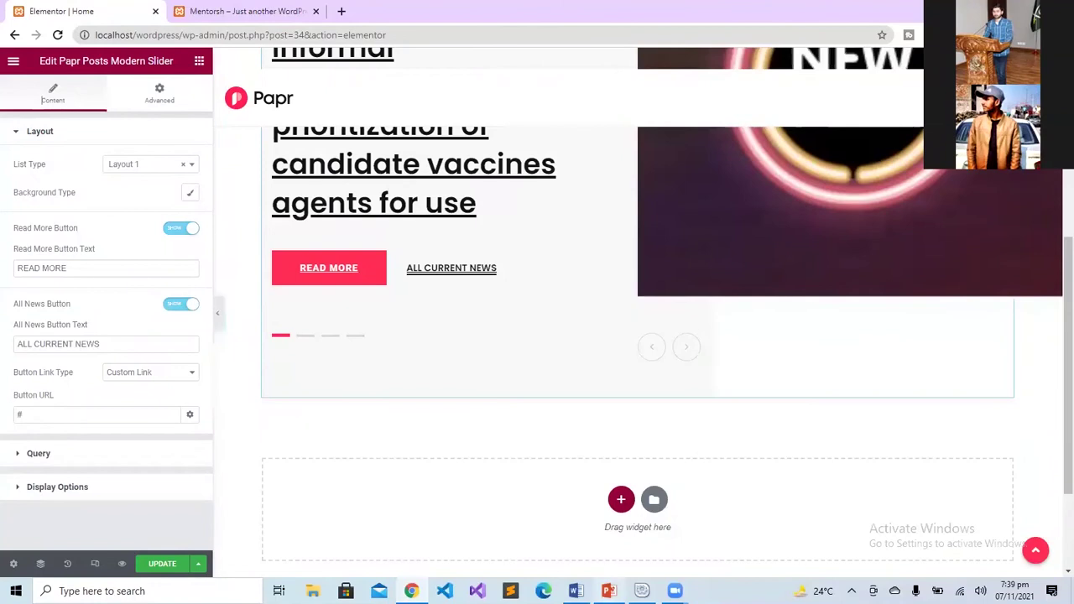
pyautogui.hotkey('alt', 'Tab')
# Bring up slide 6, 'Website Home Page', in PowerPoint, then return to Chrome.
pyautogui.scroll(-3, 80, 336)
pyautogui.click(80, 399)
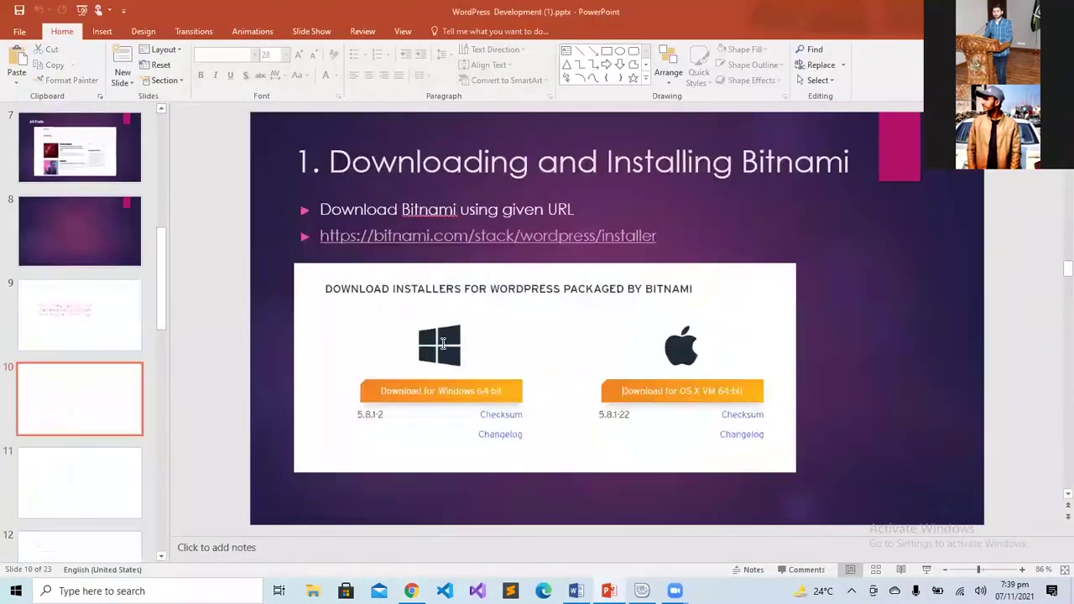
pyautogui.click(99, 155)
pyautogui.press('Up')
pyautogui.press('Up')
pyautogui.press('Down')
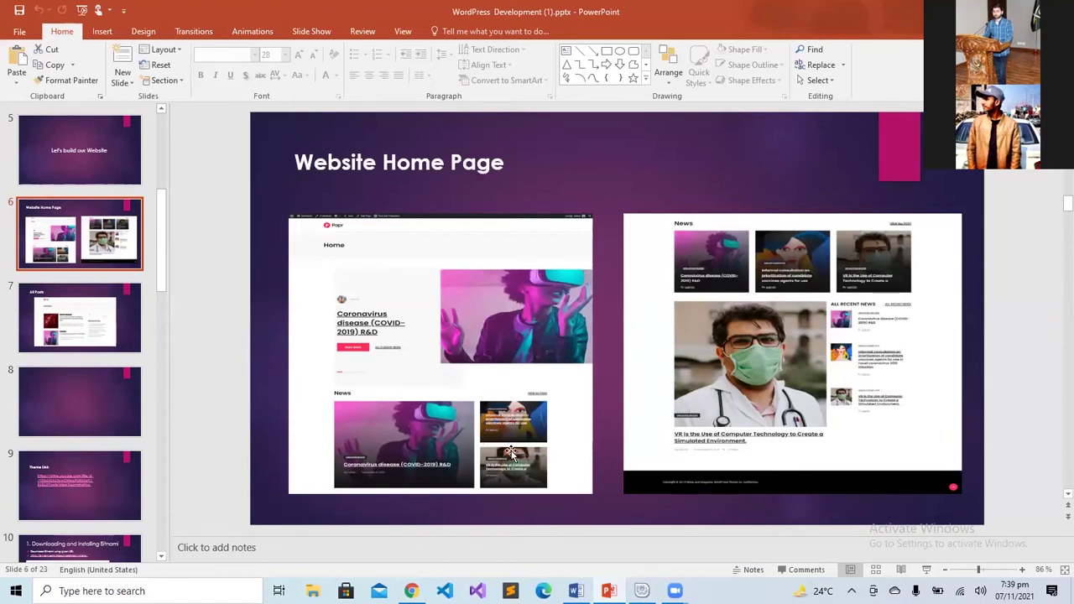
pyautogui.hotkey('alt', 'Tab')
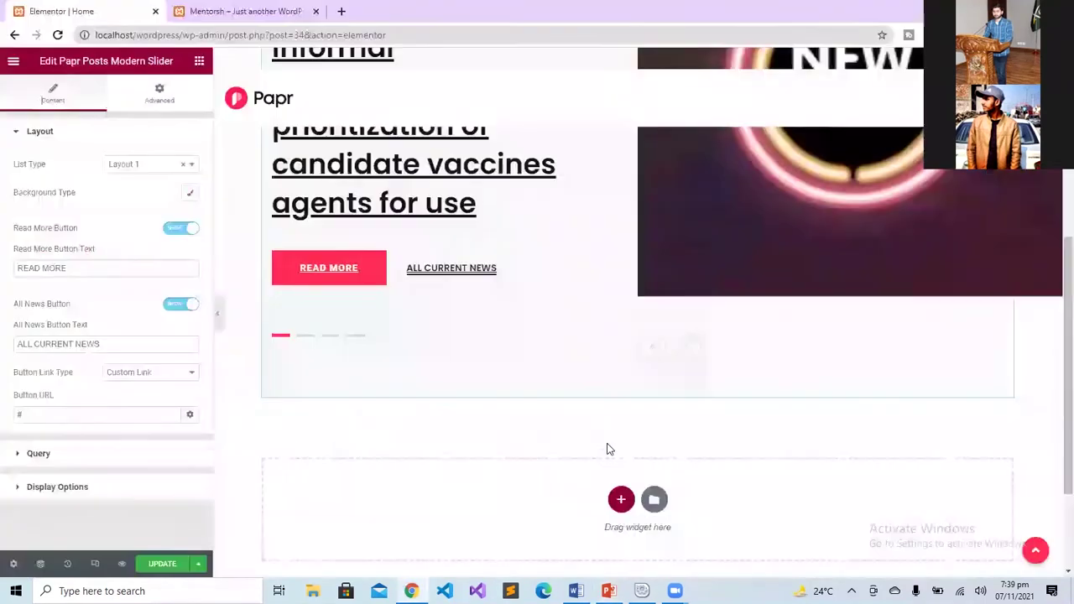
# Add a single-column section below the Modern Slider.
pyautogui.scroll(-1, 622, 480)
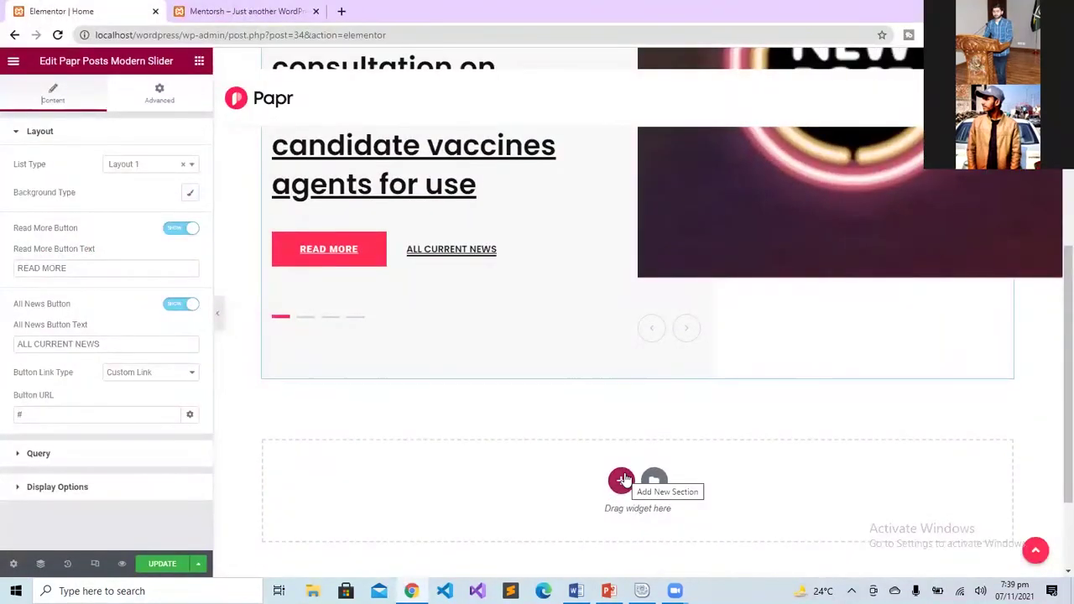
pyautogui.click(622, 480)
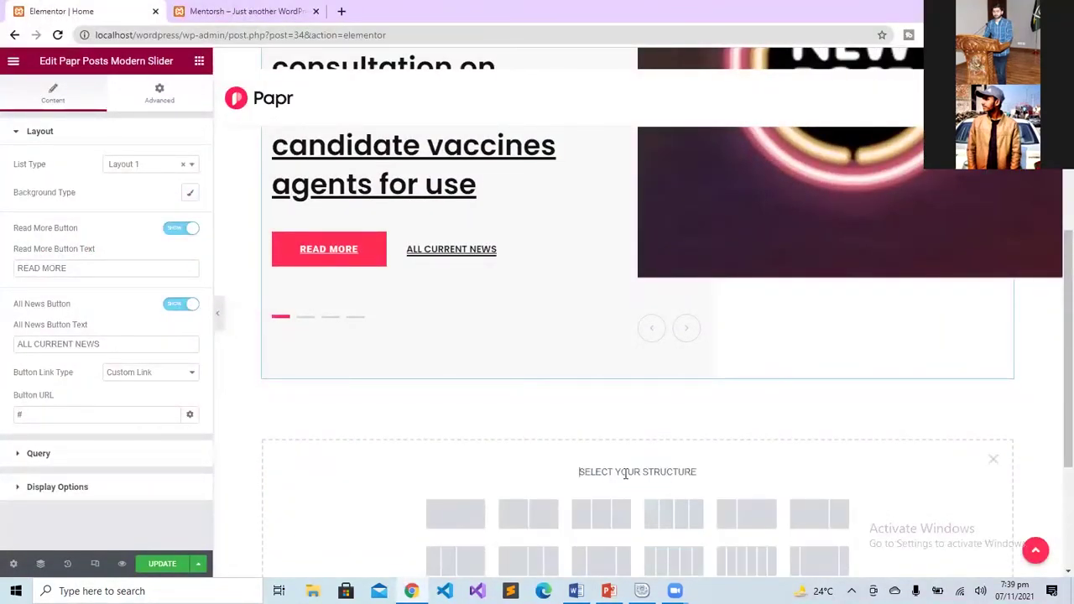
pyautogui.scroll(-1, 568, 430)
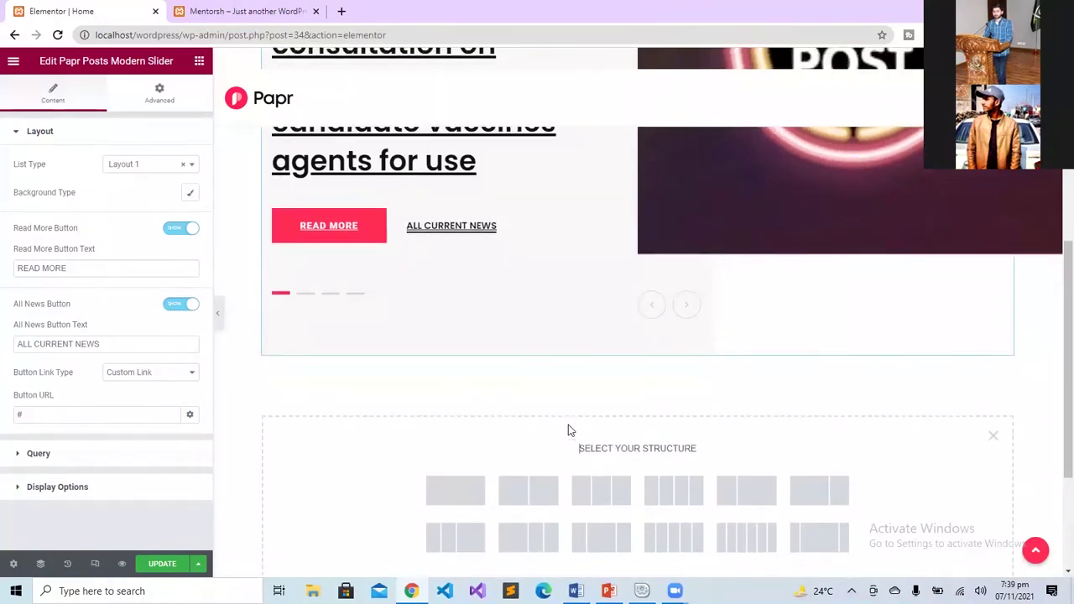
pyautogui.click(459, 492)
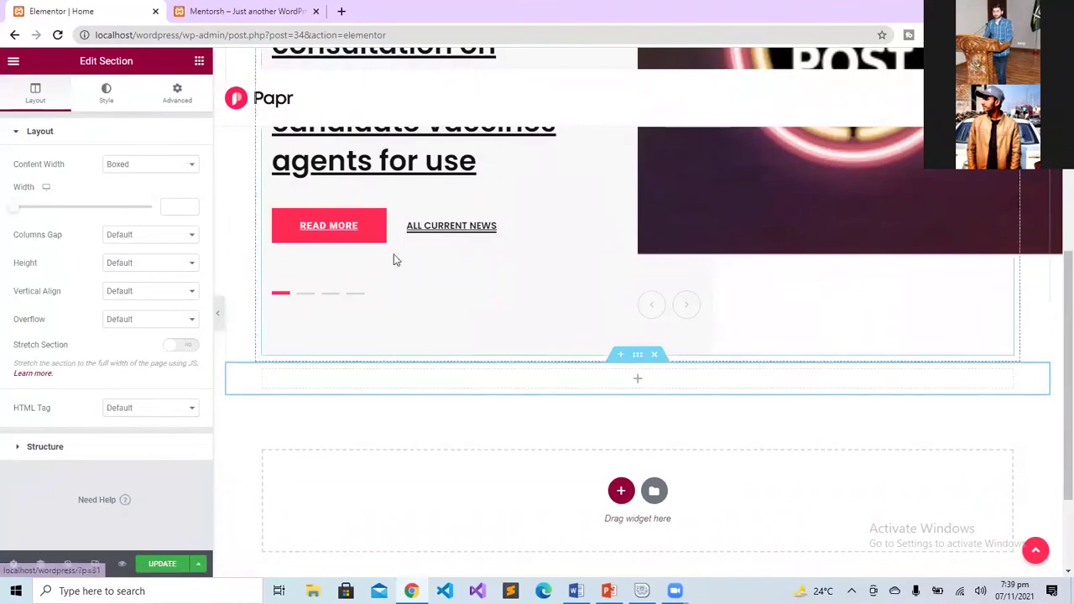
# Bring up the widget library and scroll down to Papr Elements.
pyautogui.click(374, 381)
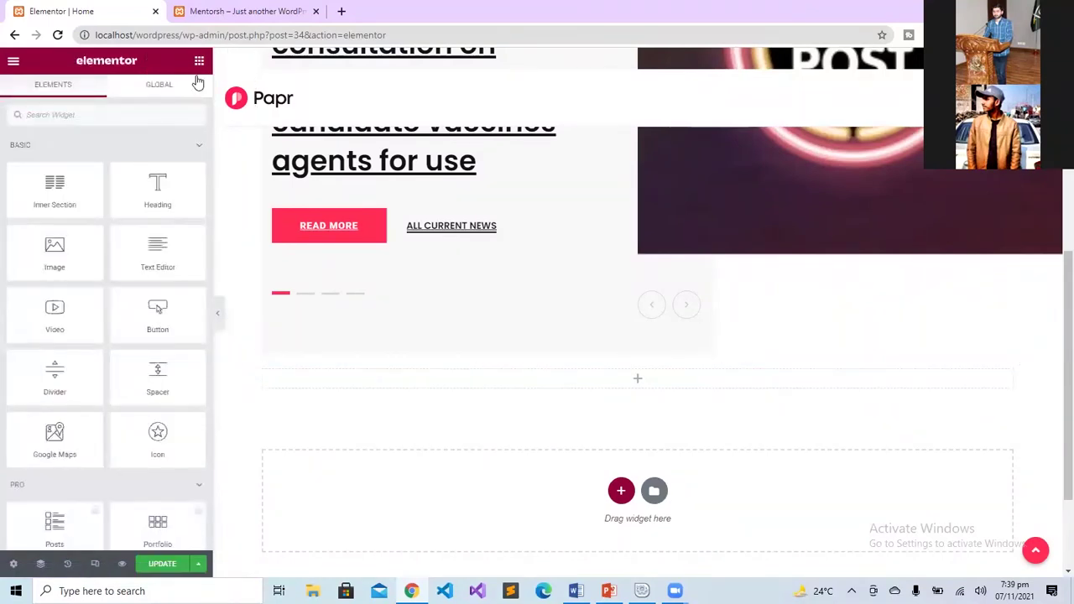
pyautogui.scroll(-2, 127, 304)
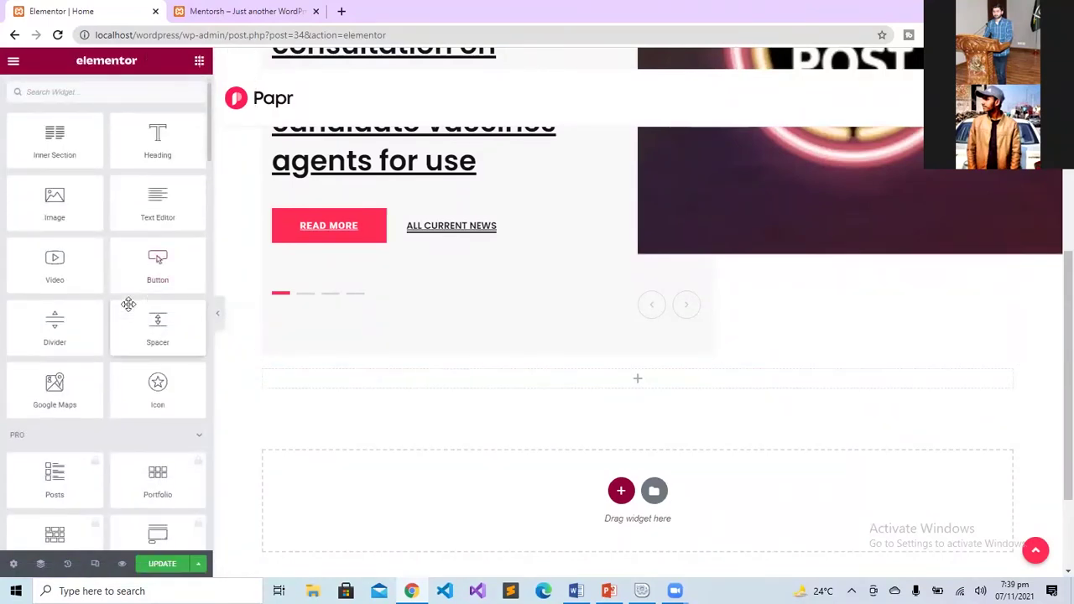
pyautogui.scroll(-10, 129, 303)
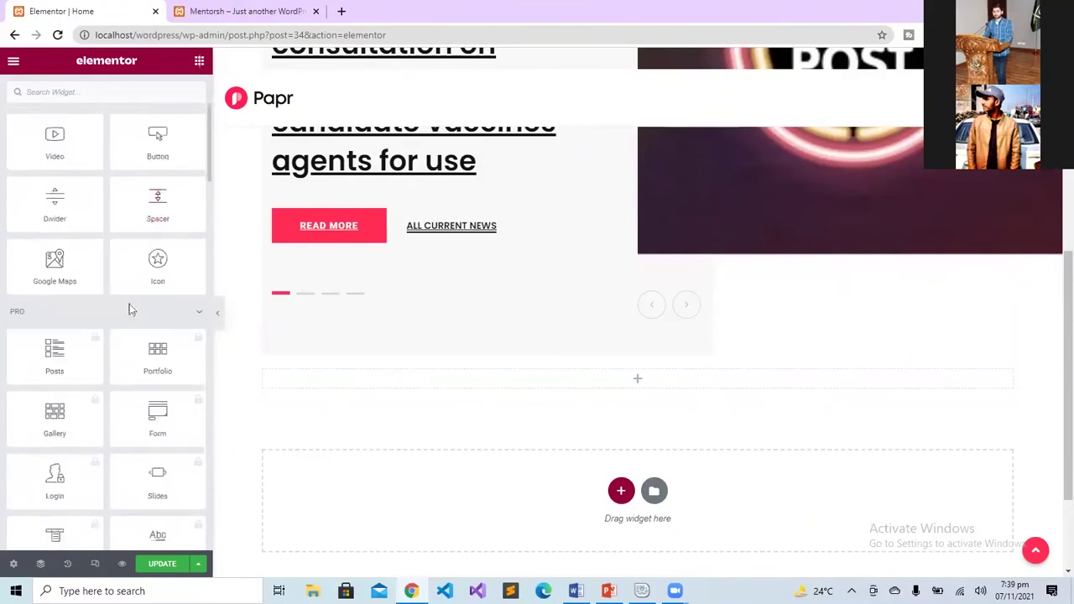
pyautogui.scroll(-15, 130, 311)
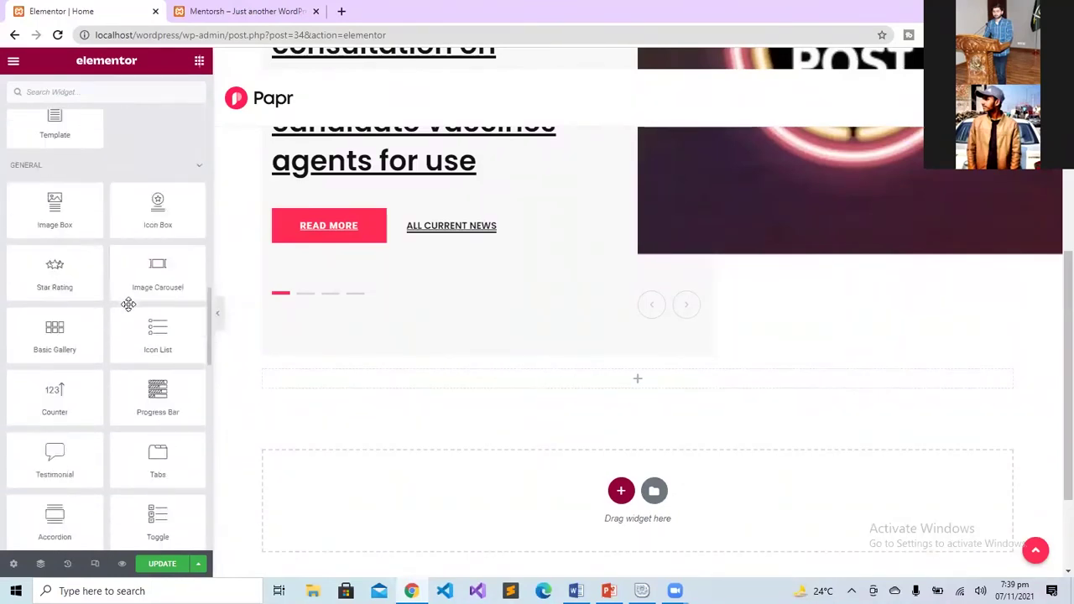
pyautogui.scroll(-7, 129, 306)
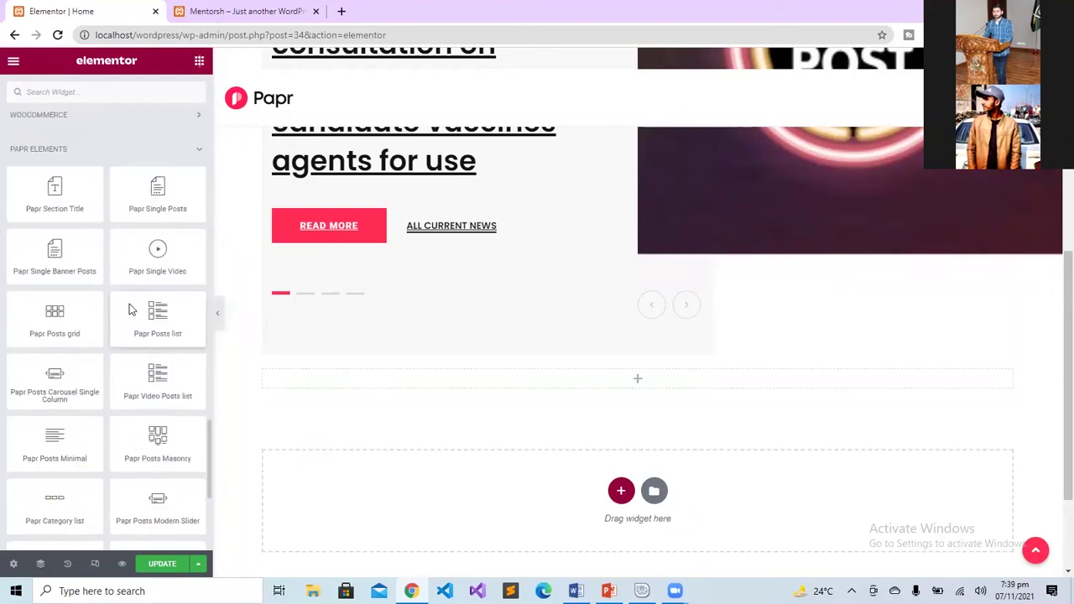
pyautogui.scroll(1, 130, 306)
pyautogui.scroll(-2, 129, 305)
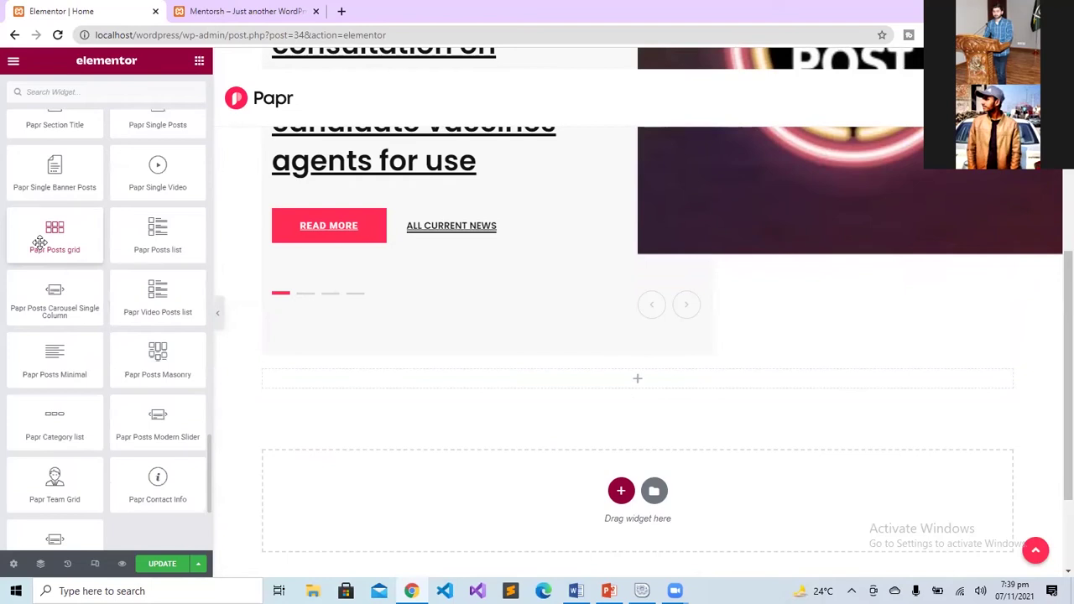
# Place the Papr Posts grid widget into the new section and compare with the mockup slide.
pyautogui.moveTo(40, 242); pyautogui.dragTo(488, 381)
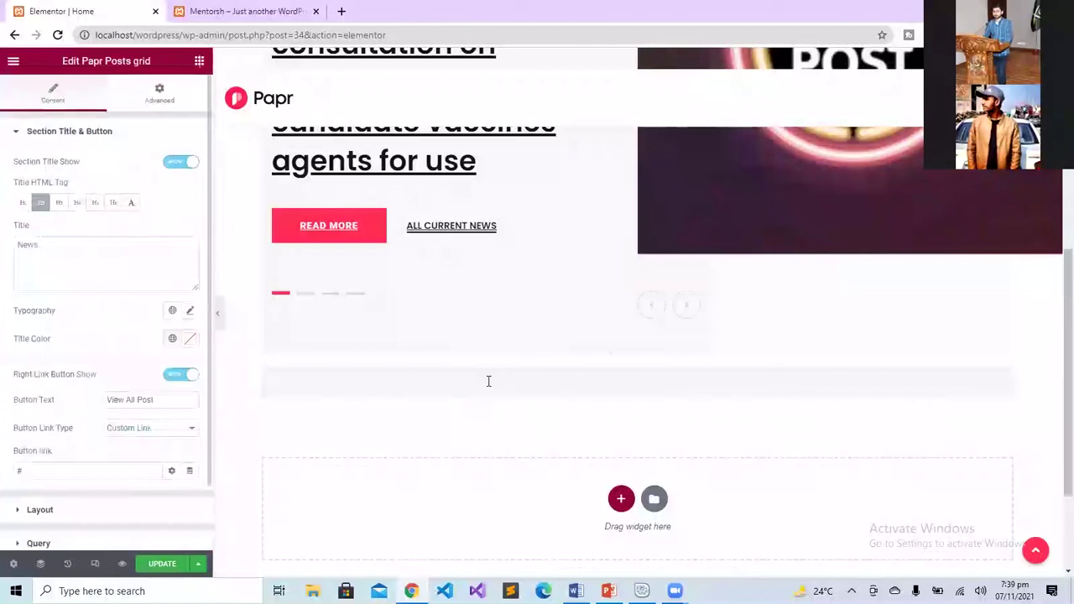
pyautogui.scroll(-1, 549, 484)
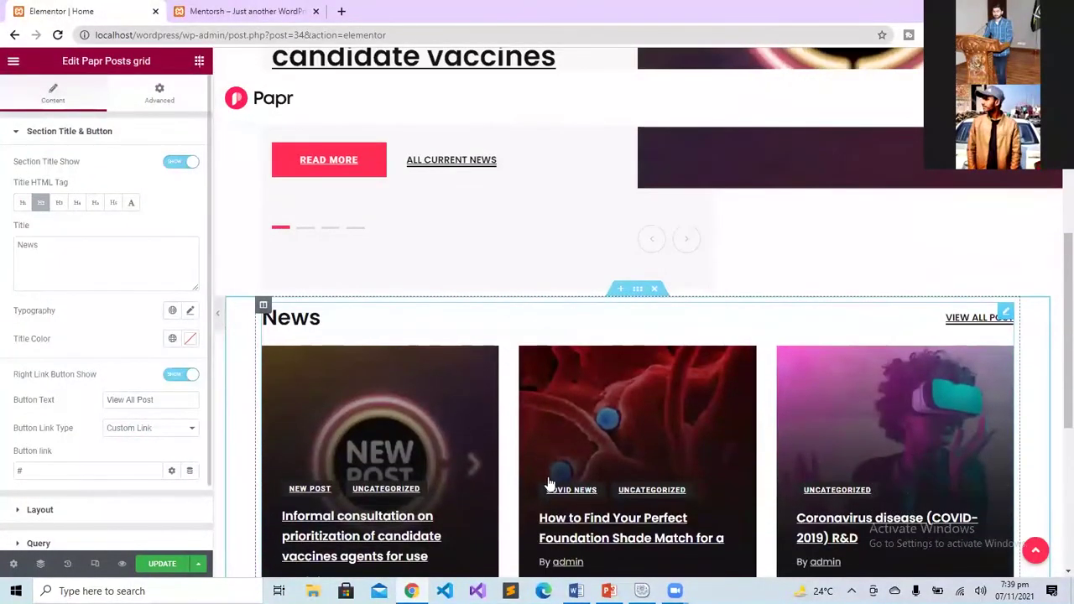
pyautogui.hotkey('alt', 'Tab')
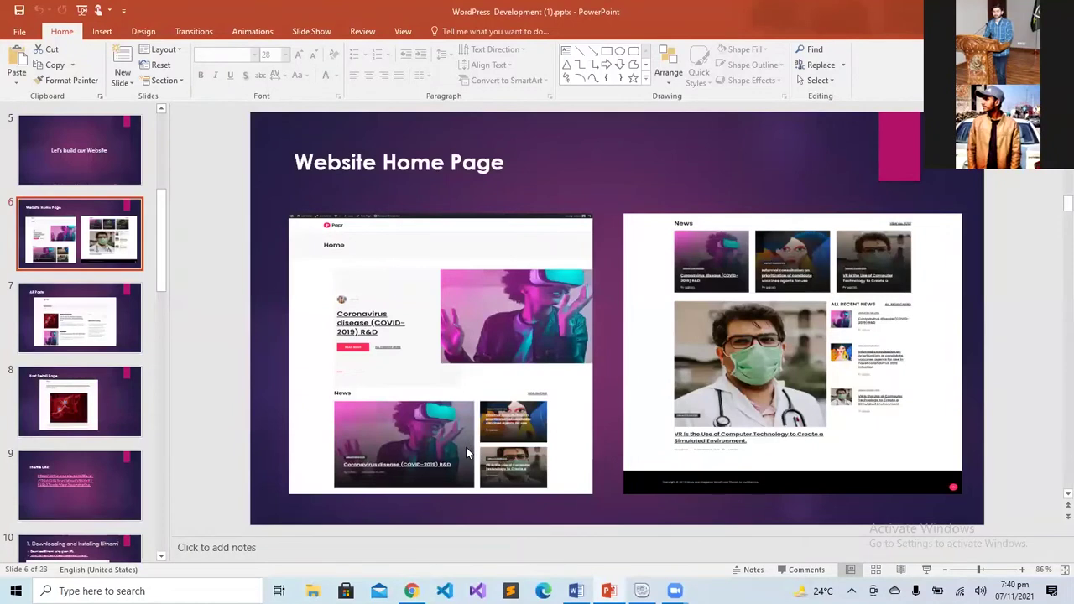
pyautogui.hotkey('alt', 'Tab')
# Set the posts grid's Layout style to Style 2.
pyautogui.scroll(-1, 405, 411)
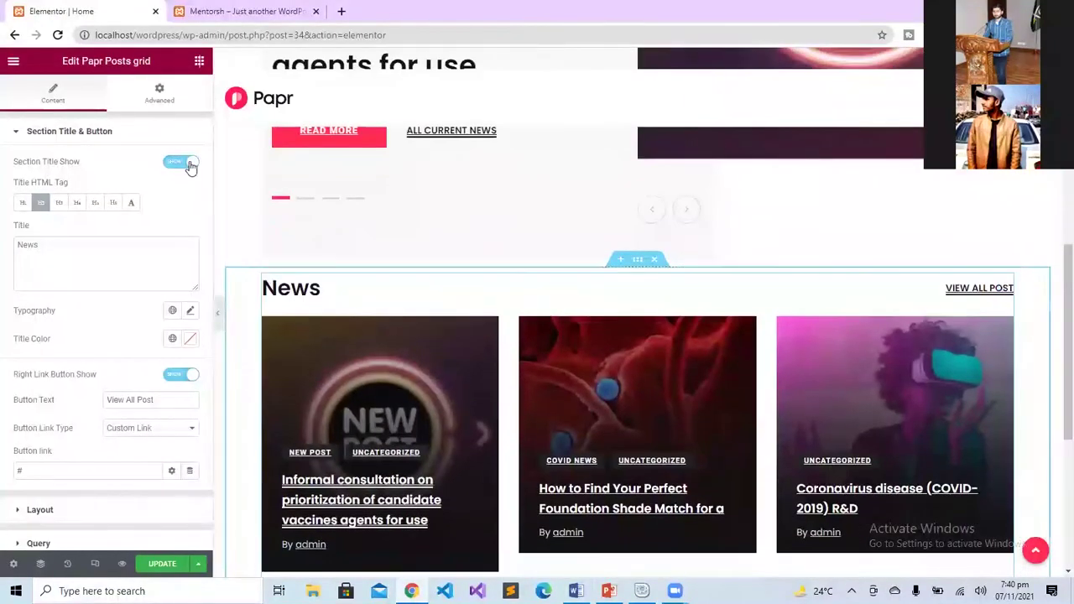
pyautogui.scroll(-1, 390, 359)
pyautogui.scroll(-1, 126, 456)
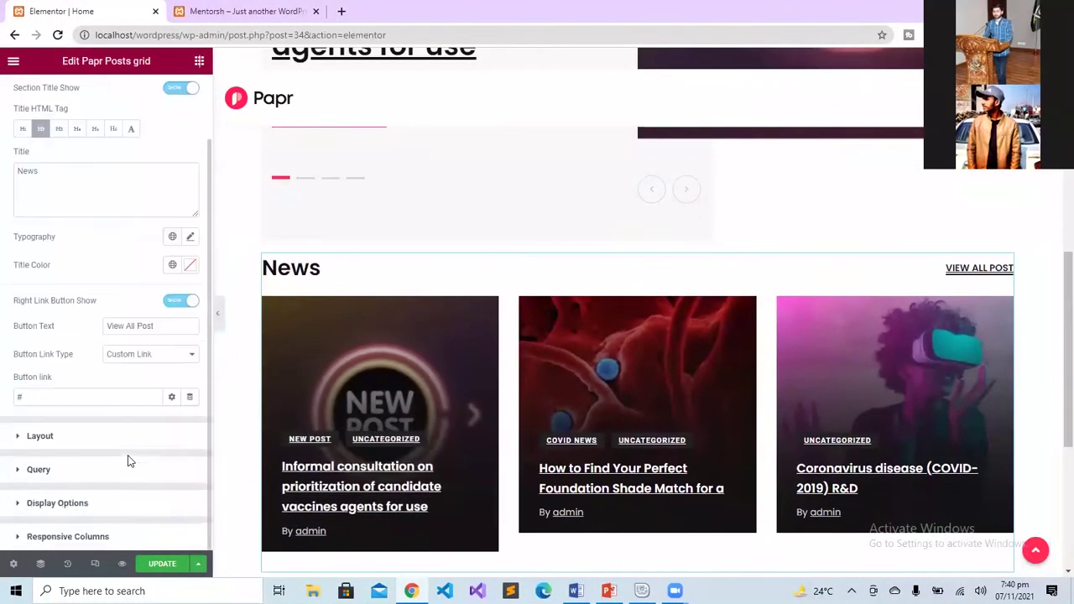
pyautogui.click(110, 436)
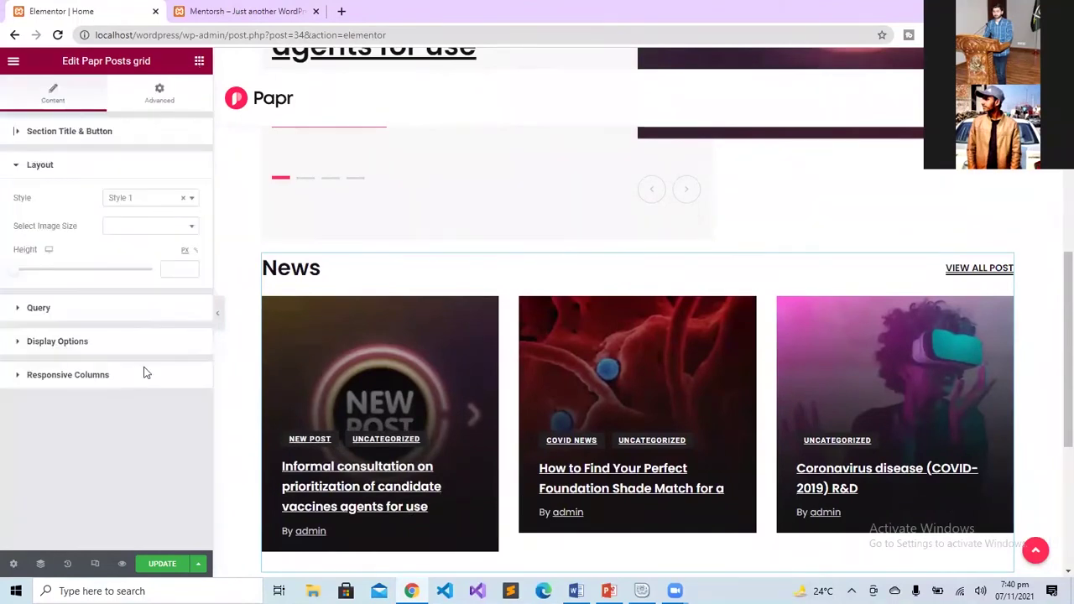
pyautogui.click(143, 200)
pyautogui.press('Down')
pyautogui.press('Return')
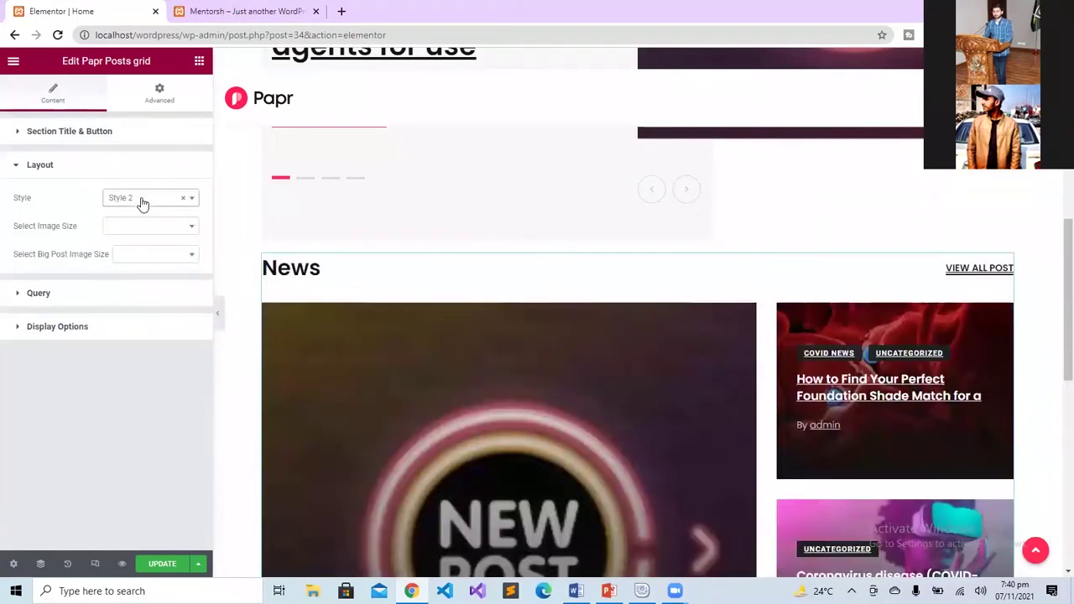
# Look over the grid's Query settings, then return to the PowerPoint reference slide.
pyautogui.scroll(-1, 428, 375)
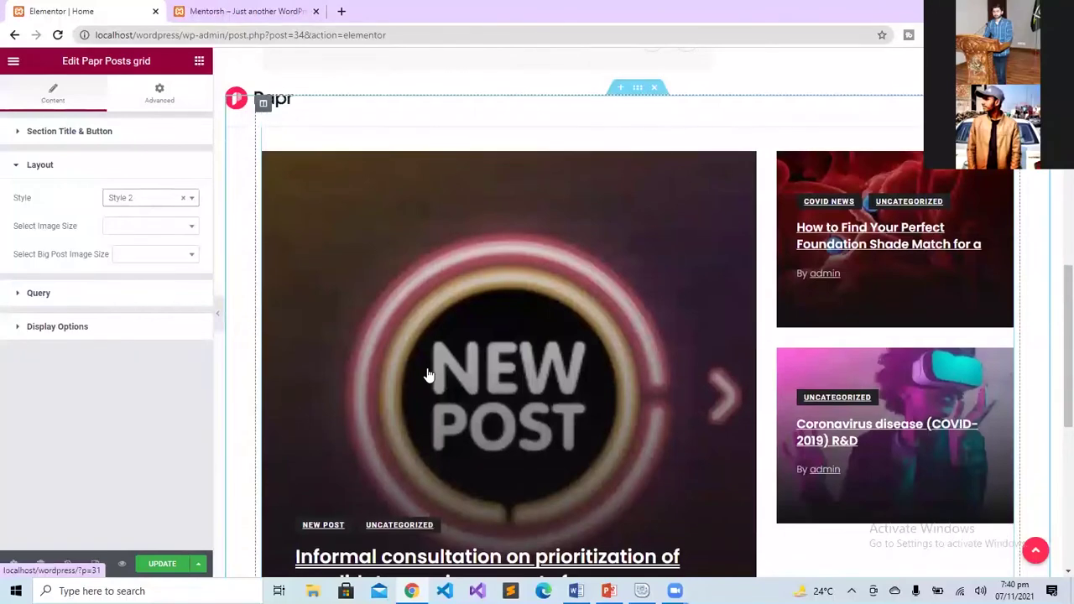
pyautogui.scroll(-2, 428, 375)
pyautogui.scroll(3, 428, 375)
pyautogui.scroll(1, 427, 375)
pyautogui.scroll(-2, 428, 375)
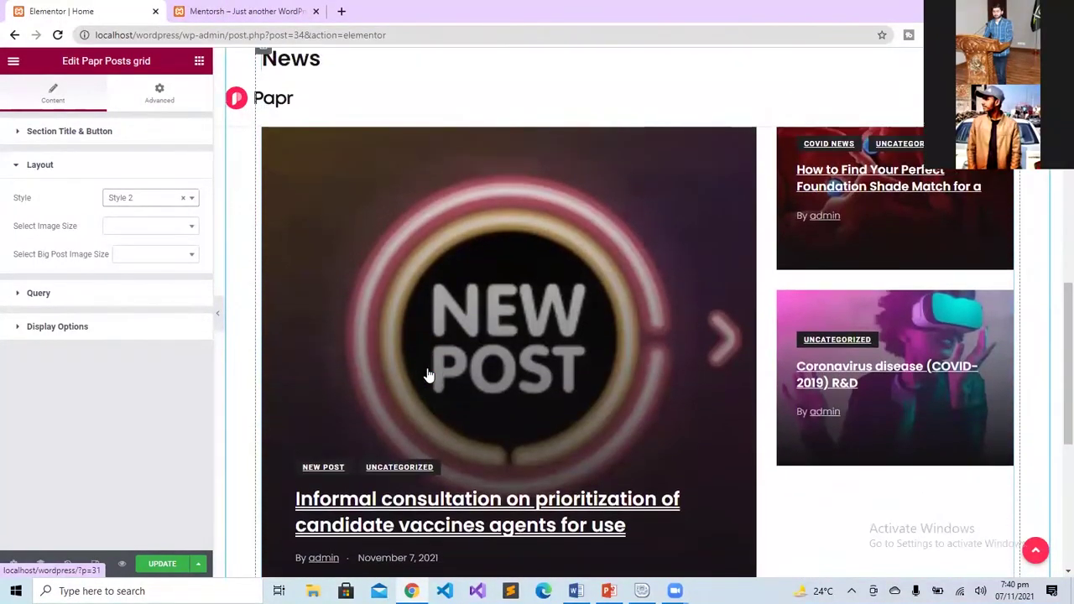
pyautogui.scroll(1, 428, 375)
pyautogui.scroll(-1, 537, 395)
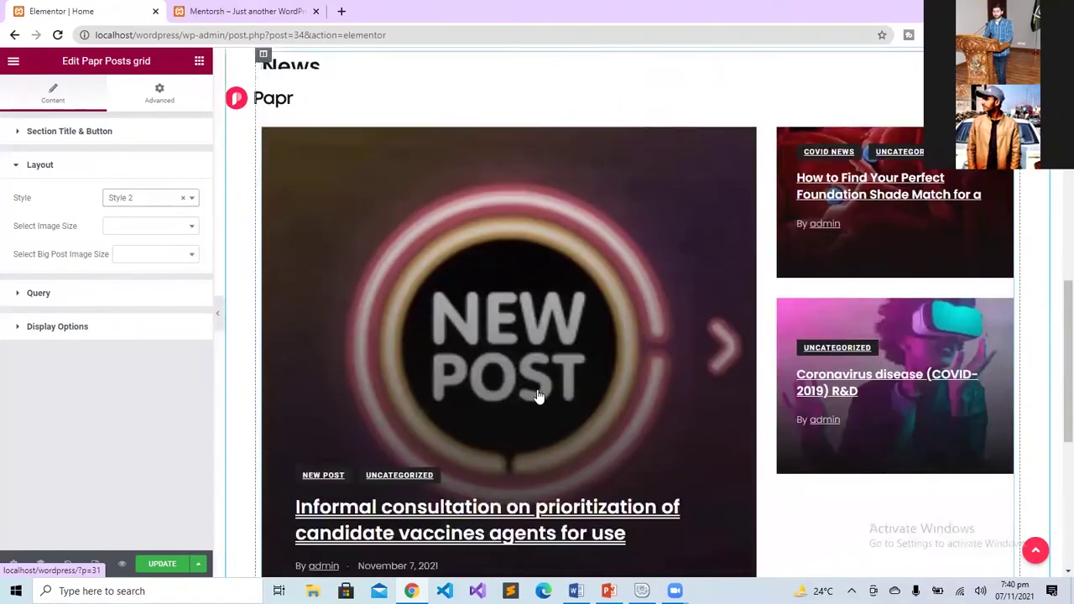
pyautogui.scroll(-2, 538, 395)
pyautogui.scroll(2, 539, 395)
pyautogui.click(84, 293)
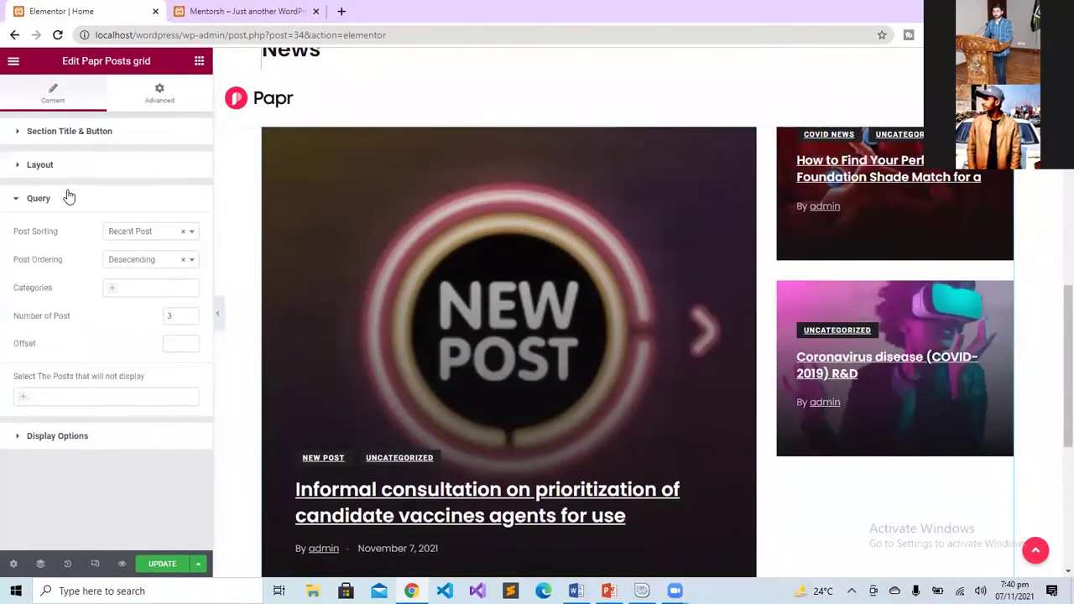
pyautogui.click(93, 208)
pyautogui.scroll(-3, 450, 319)
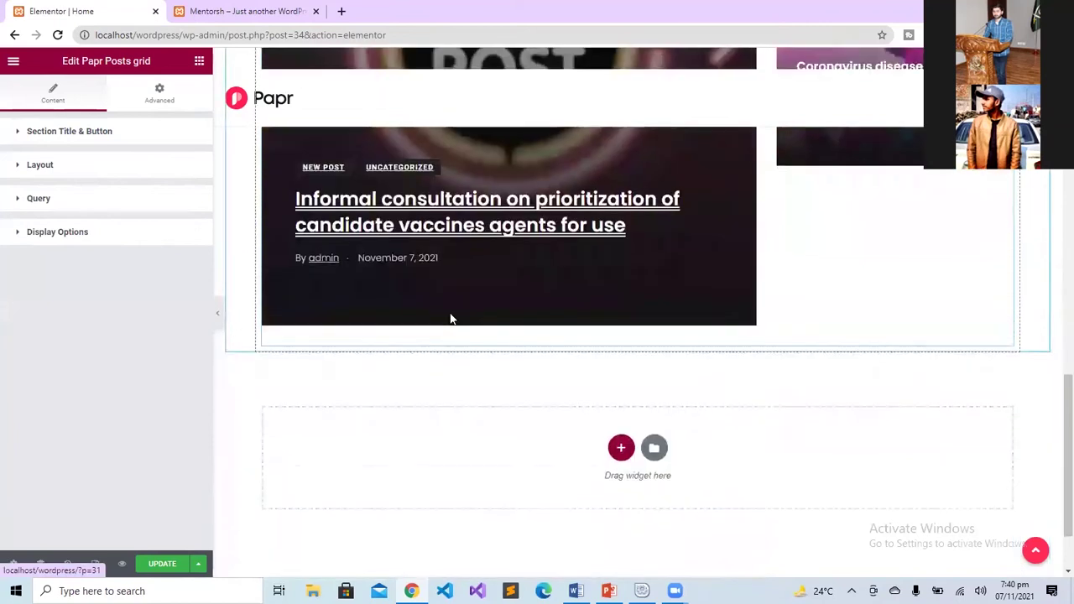
pyautogui.scroll(-1, 451, 319)
pyautogui.hotkey('alt', 'Tab')
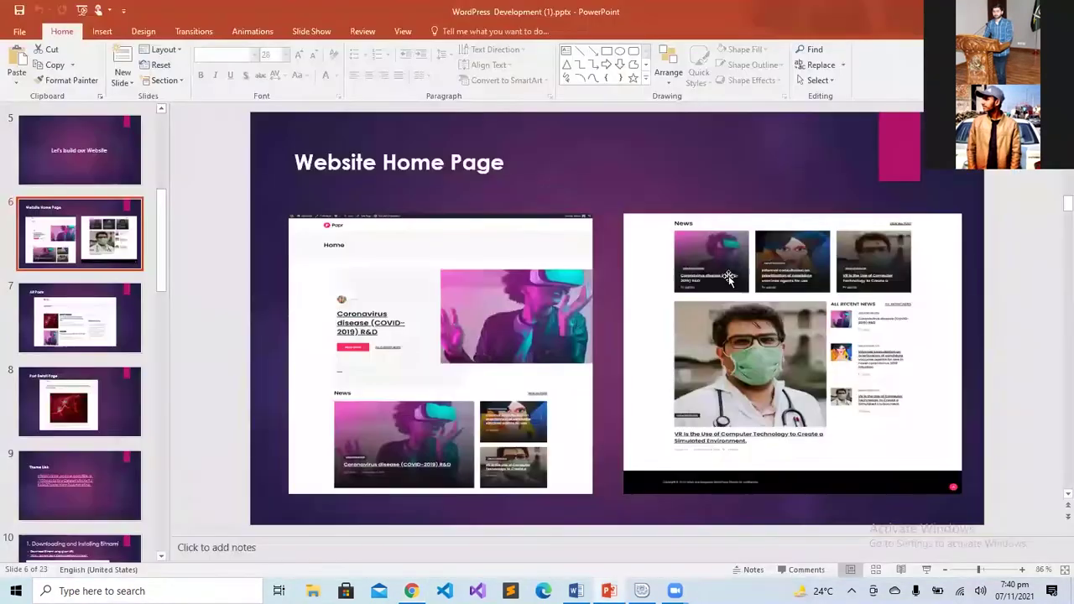
# Show the Website Home Page slide full-window in Reading View.
pyautogui.click(766, 231)
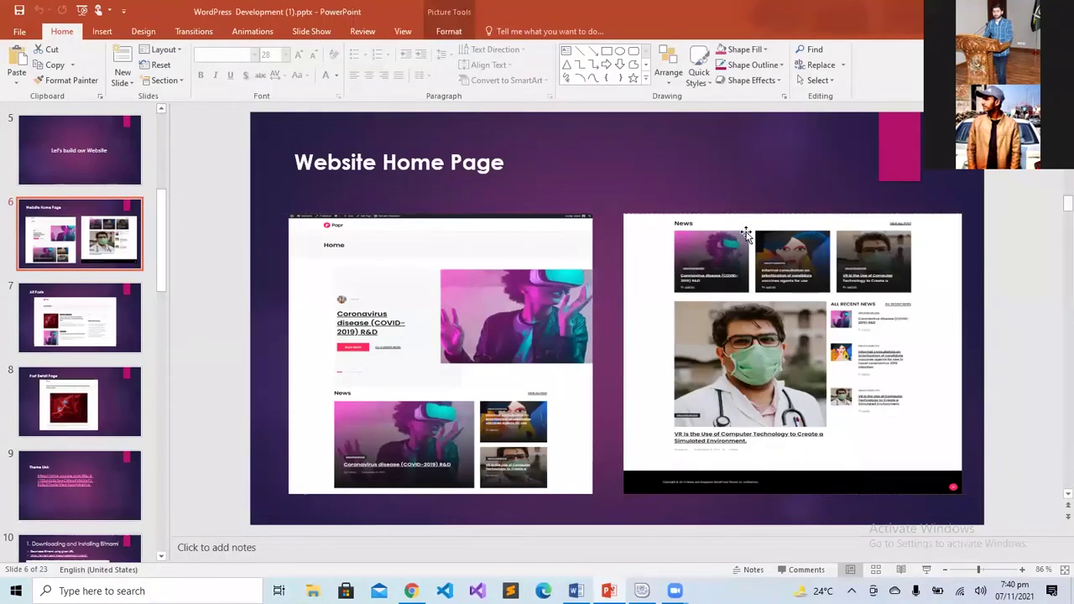
pyautogui.click(902, 570)
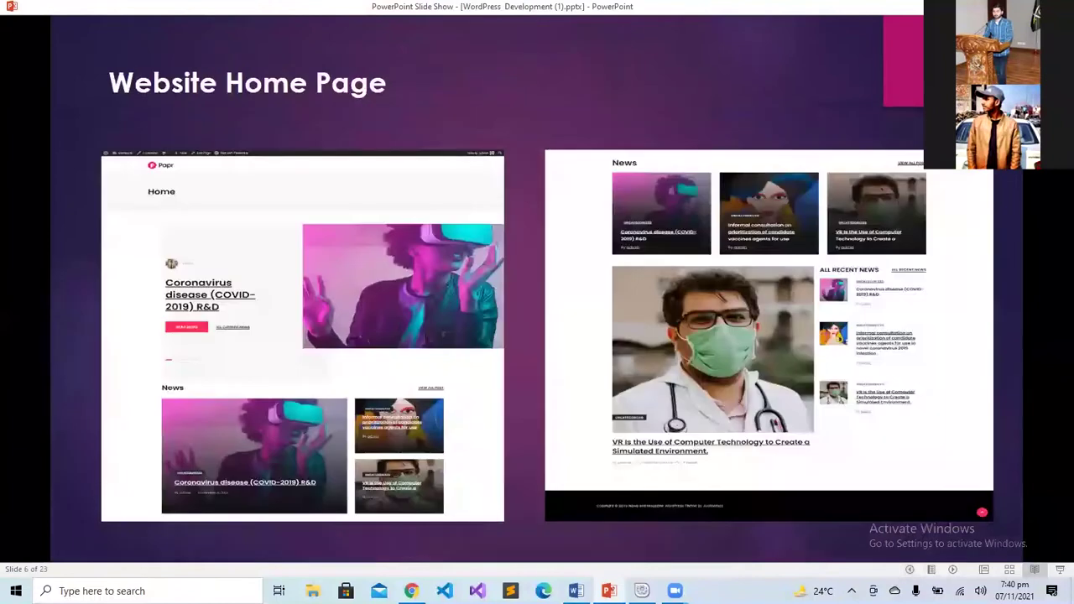